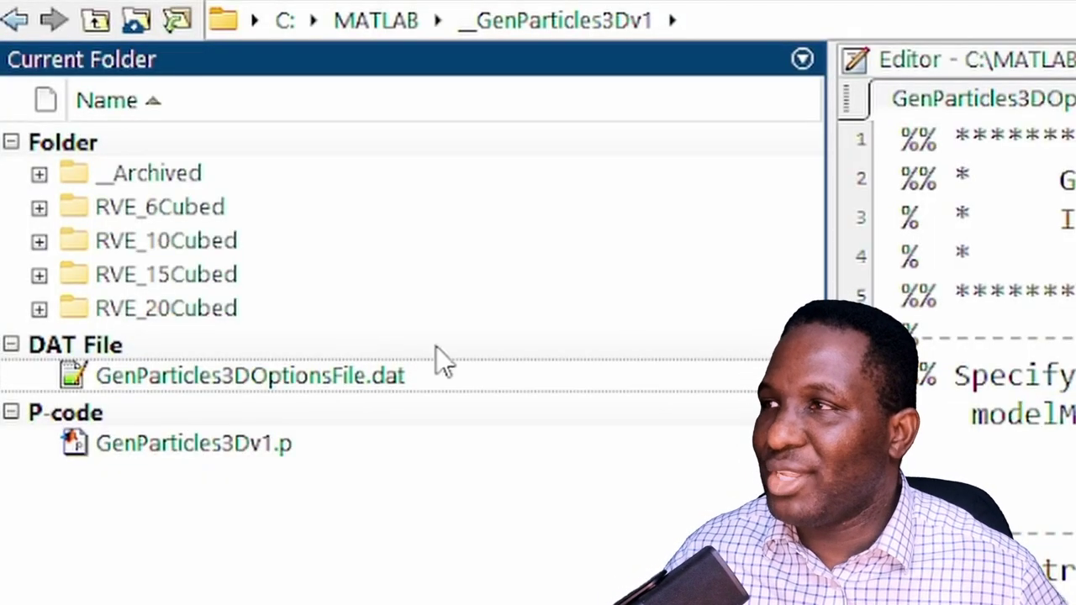
Open GenParticles3DOptionsFile.dat in the editor and review the modelMatType setting and its material type options
{"action": "left_click", "coordinate": [248, 378]}
{"action": "right_click", "coordinate": [249, 378]}
{"action": "left_click", "coordinate": [430, 491]}
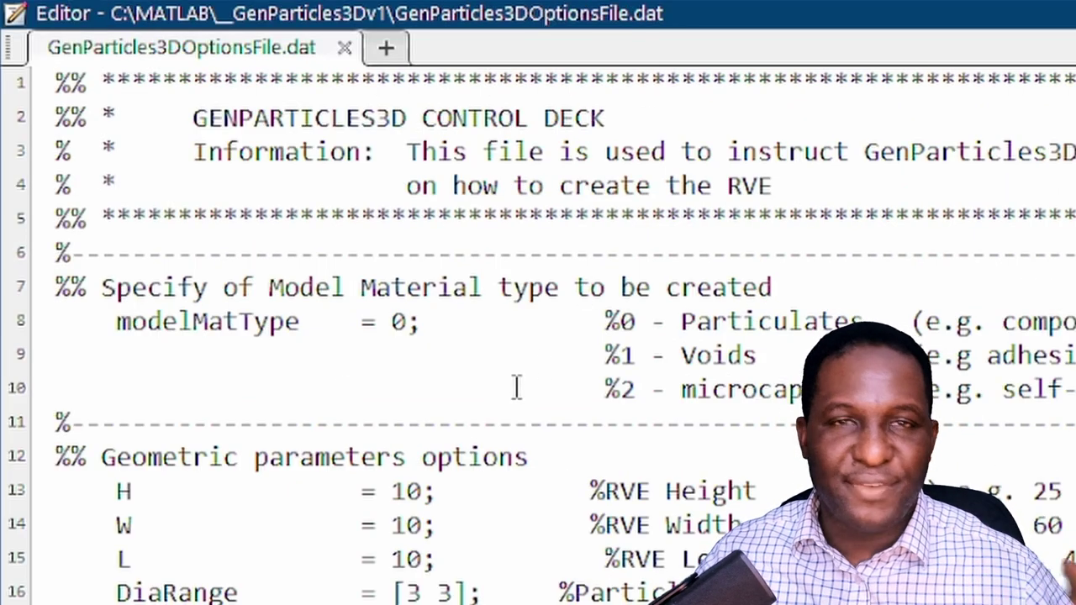
{"action": "double_click", "coordinate": [401, 320]}
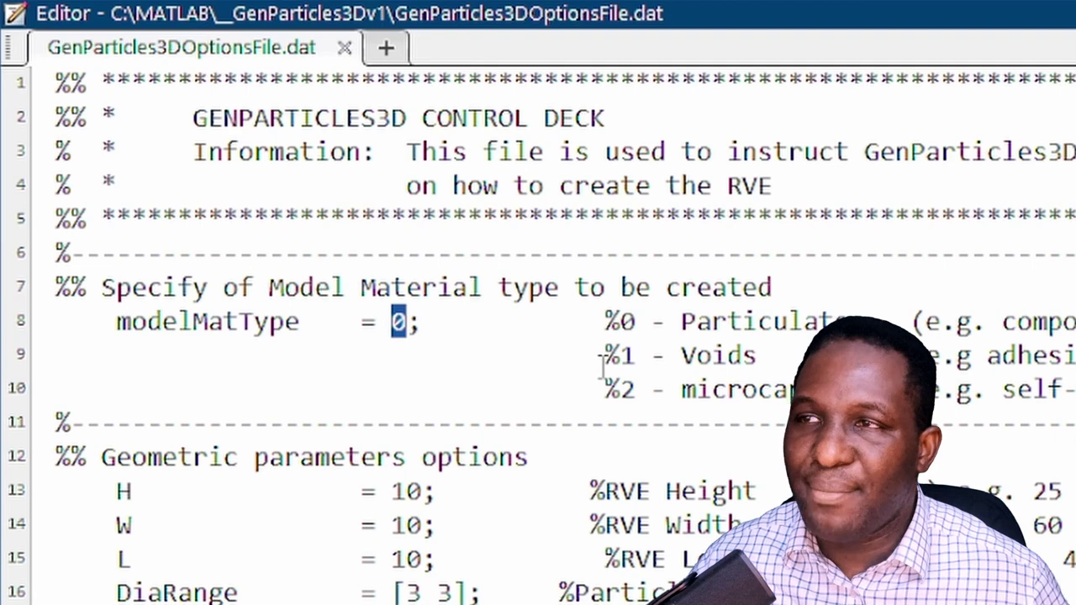
{"action": "left_click_drag", "start_coordinate": [625, 324], "coordinate": [866, 321]}
{"action": "key", "text": "Right"}
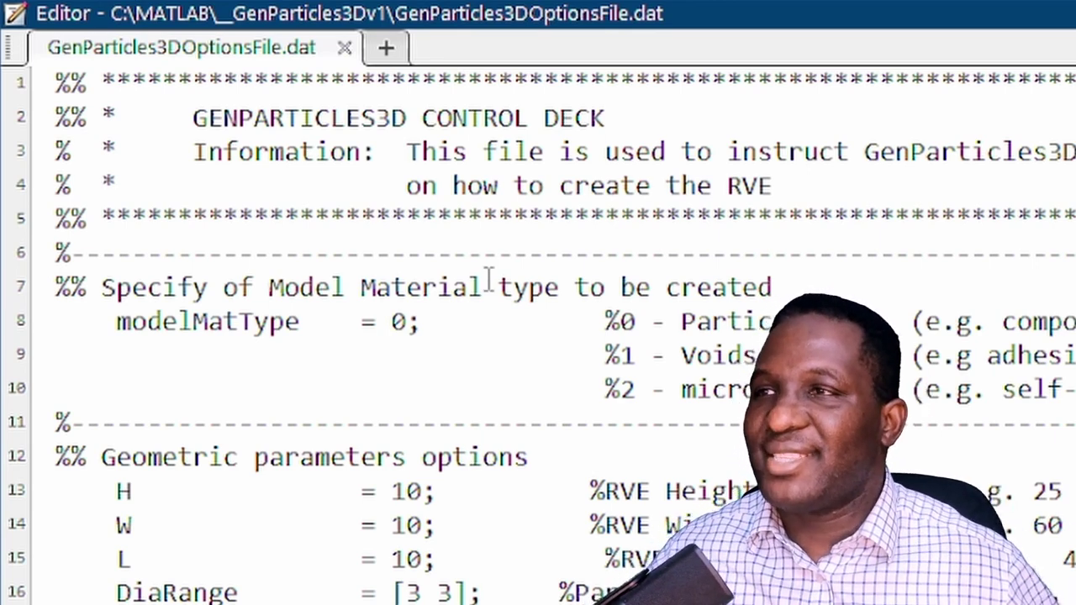
{"action": "double_click", "coordinate": [400, 321]}
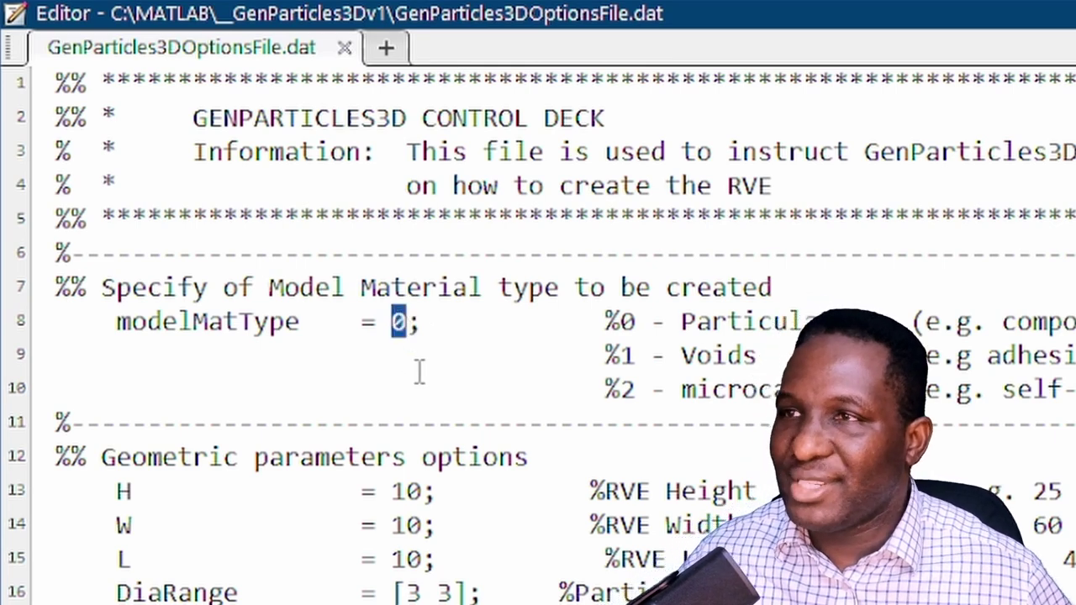
Set the RVE height H, width W and length L to 6 in the geometric parameters options
{"action": "scroll", "coordinate": [424, 458], "scroll_direction": "down", "scroll_amount": 2}
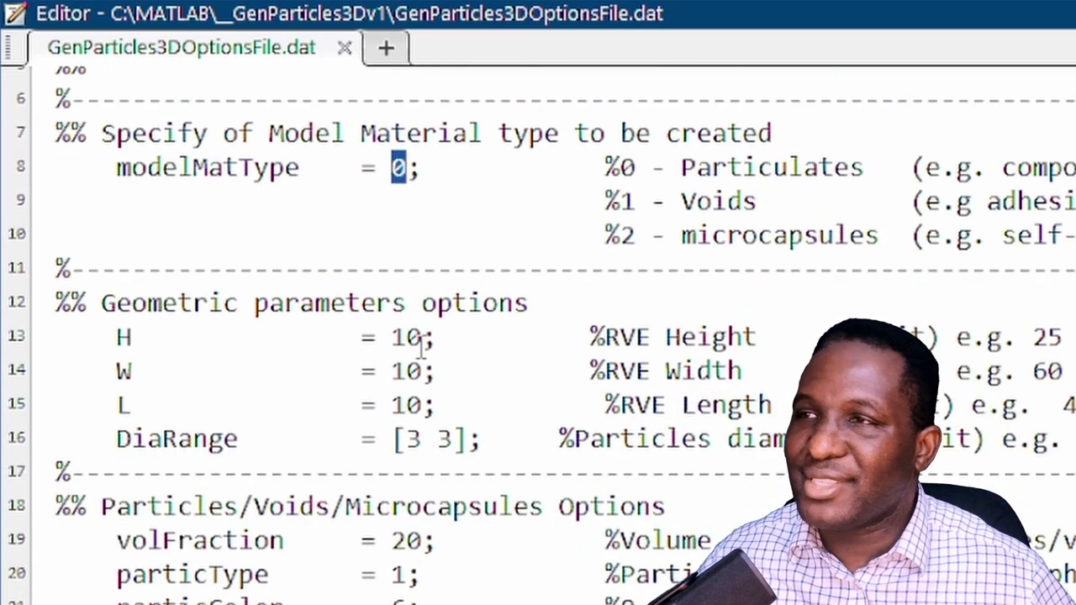
{"action": "left_click_drag", "start_coordinate": [420, 345], "coordinate": [392, 337]}
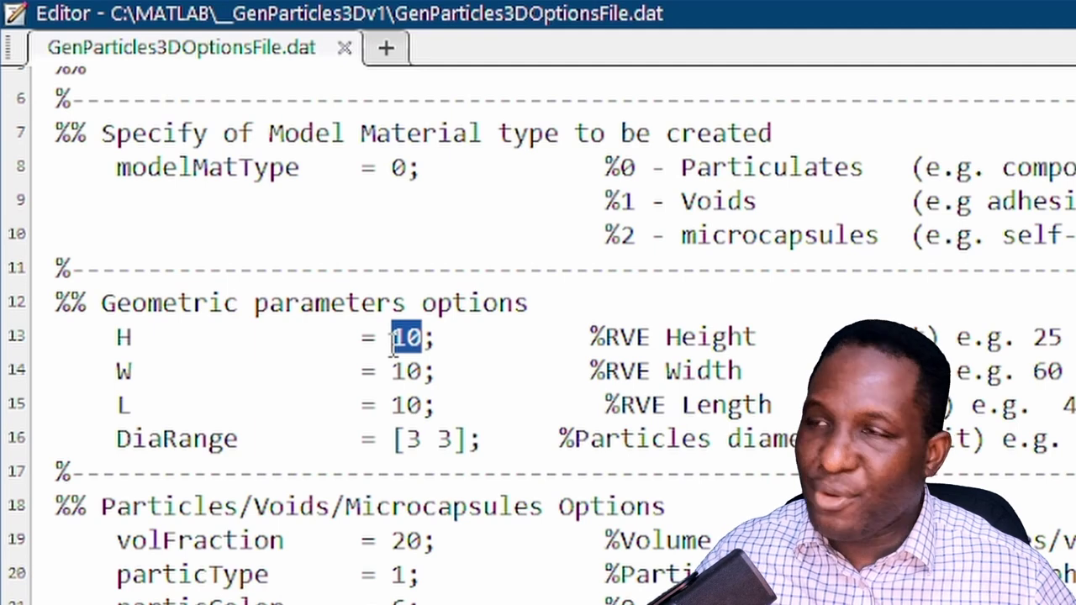
{"action": "type", "text": "6"}
{"action": "double_click", "coordinate": [427, 370]}
{"action": "type", "text": "6"}
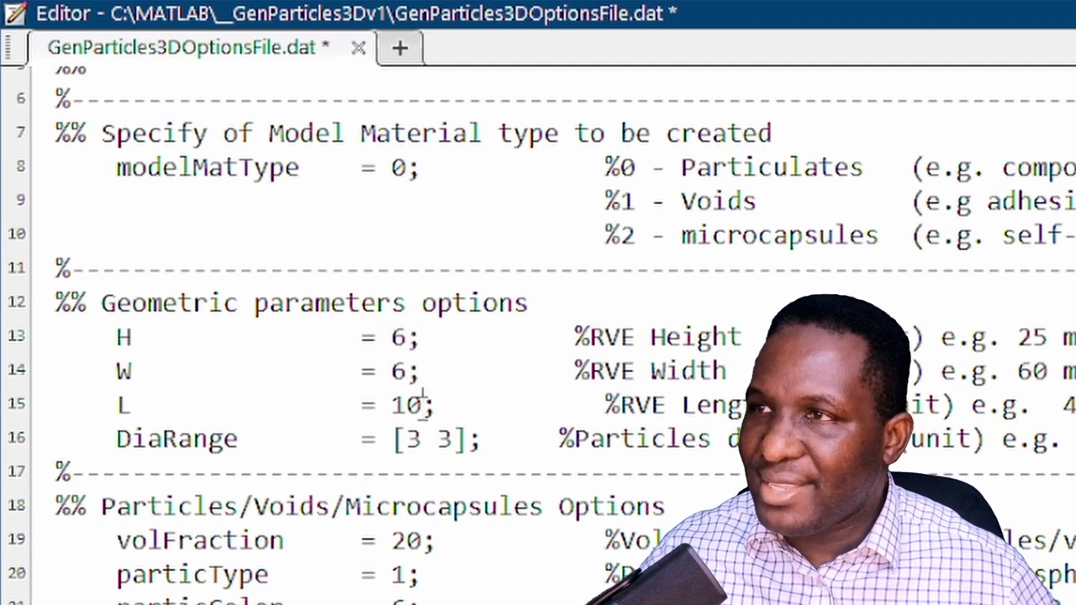
{"action": "double_click", "coordinate": [422, 404]}
{"action": "type", "text": "6"}
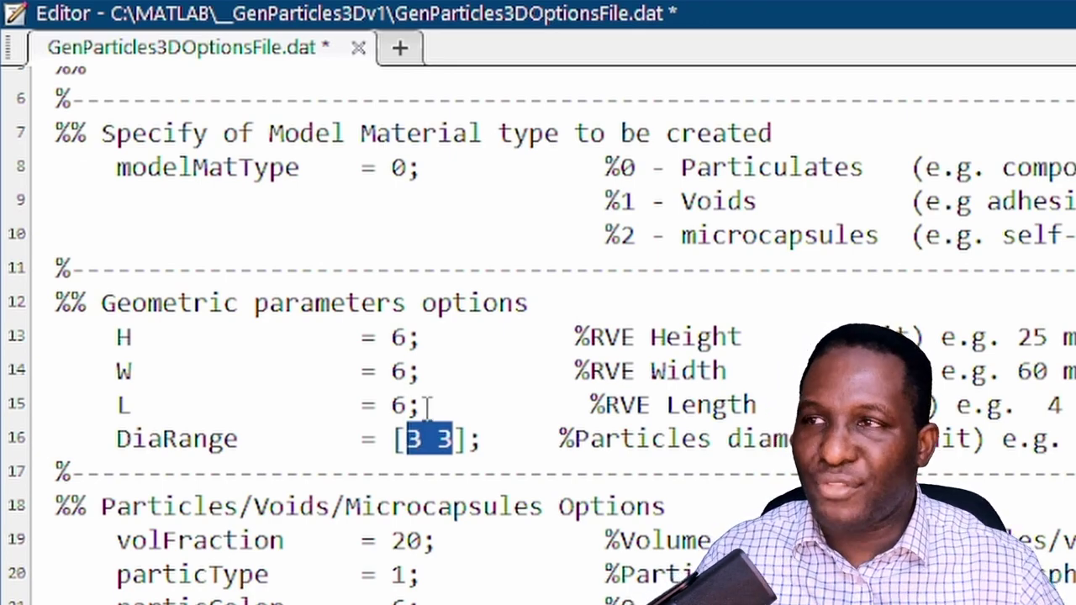
Review the particle type, colour and spacing settings, the material names and properties, and the model creation options including TrimPercent
{"action": "scroll", "coordinate": [425, 386], "scroll_direction": "down", "scroll_amount": 3}
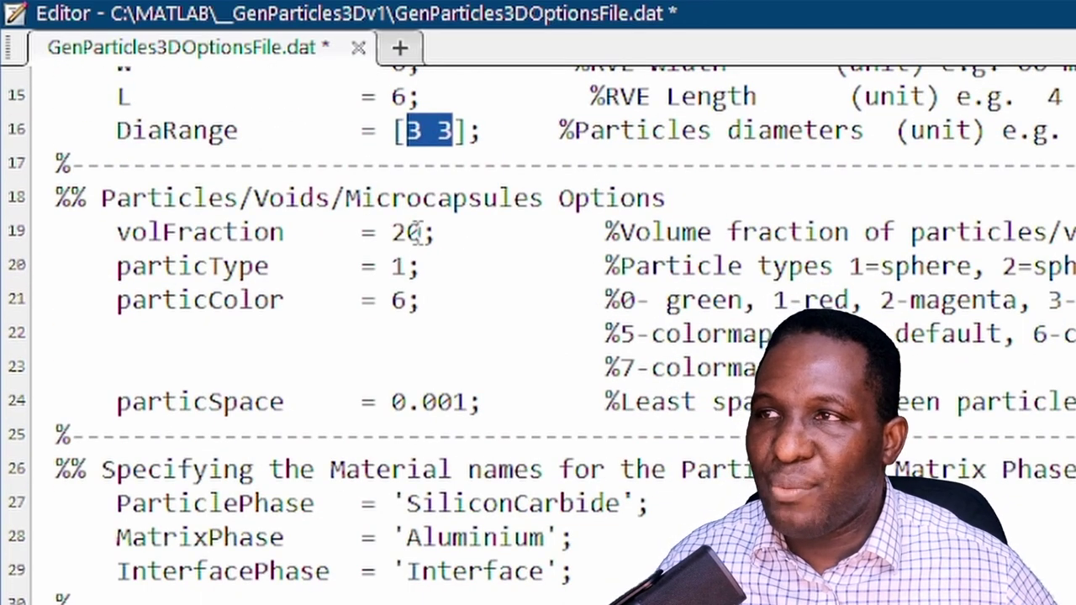
{"action": "left_click", "coordinate": [419, 233]}
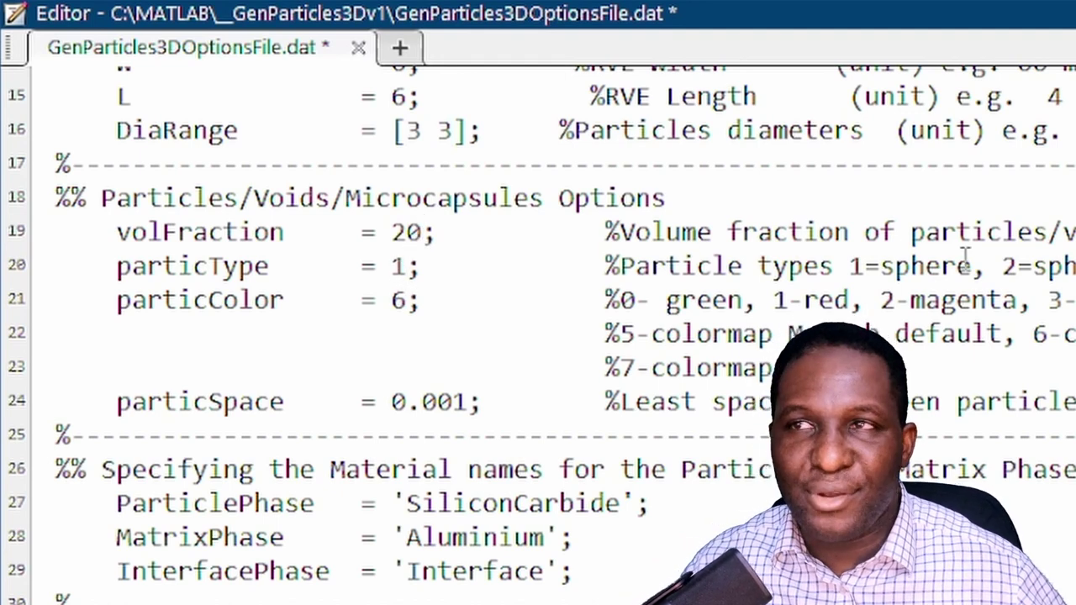
{"action": "left_click_drag", "start_coordinate": [972, 267], "coordinate": [851, 267]}
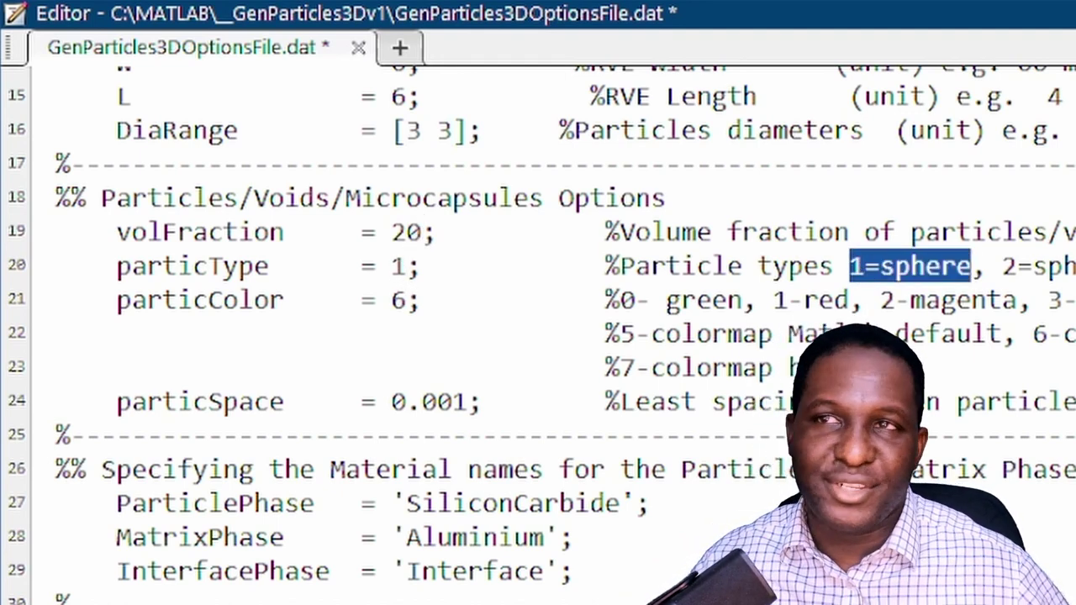
{"action": "left_click_drag", "start_coordinate": [410, 311], "coordinate": [391, 300]}
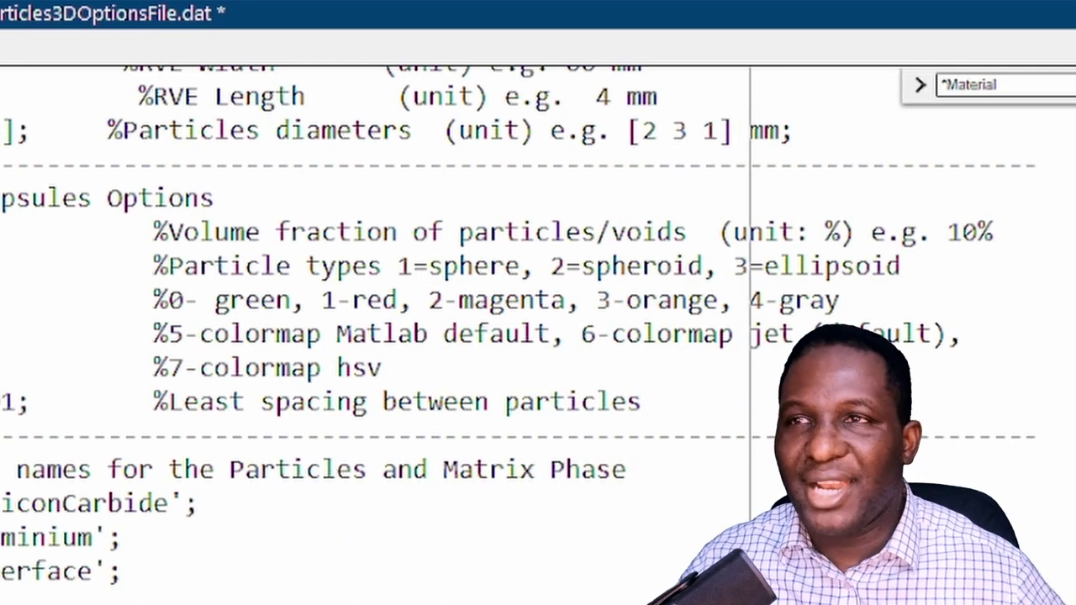
{"action": "left_click_drag", "start_coordinate": [613, 332], "coordinate": [761, 333]}
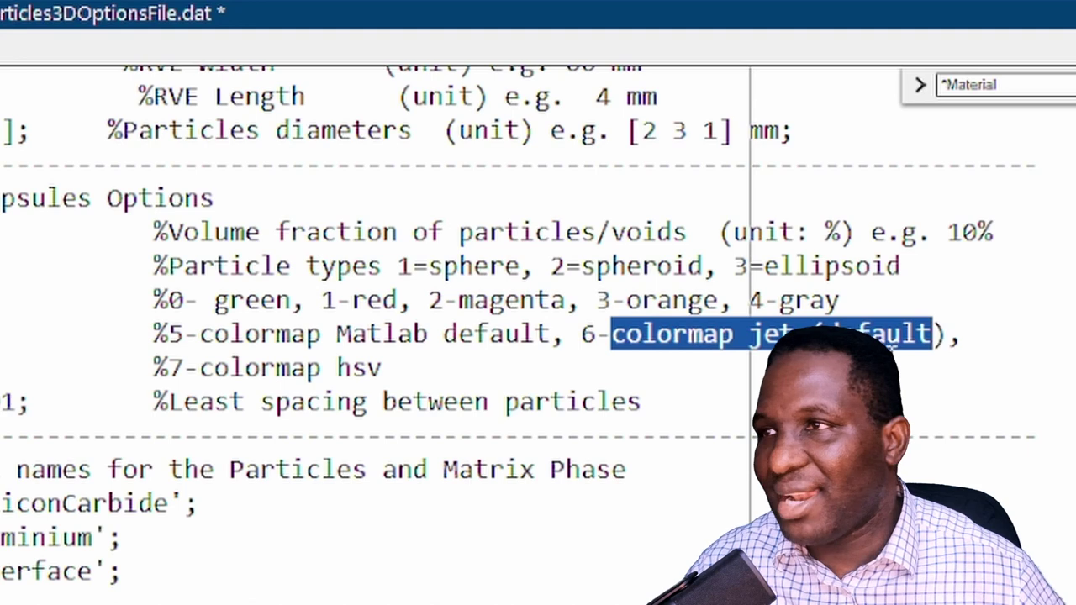
{"action": "left_click_drag", "start_coordinate": [467, 403], "coordinate": [395, 396]}
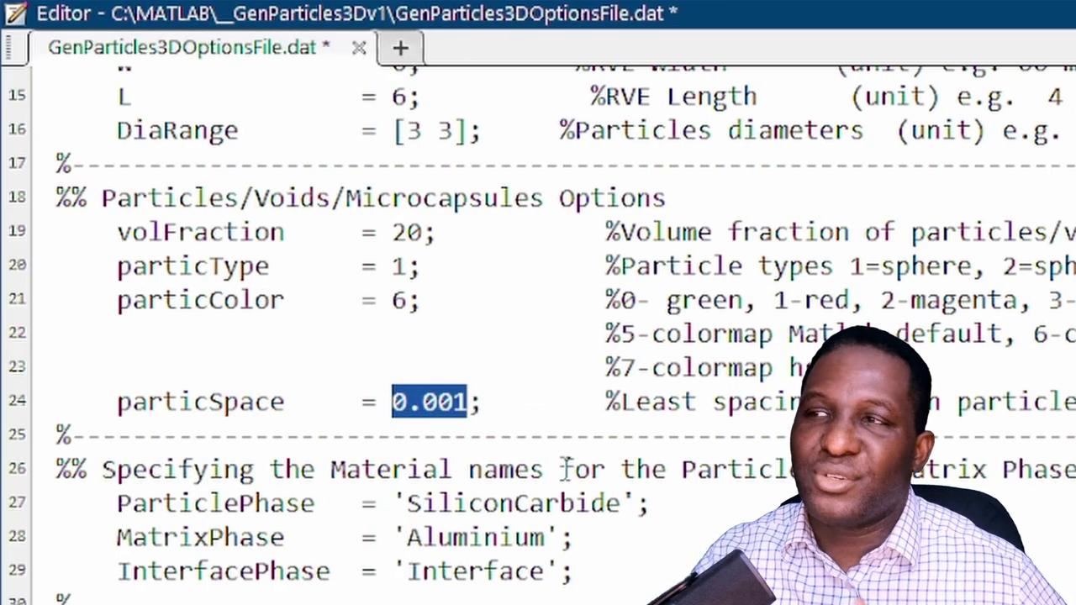
{"action": "left_click", "coordinate": [519, 402]}
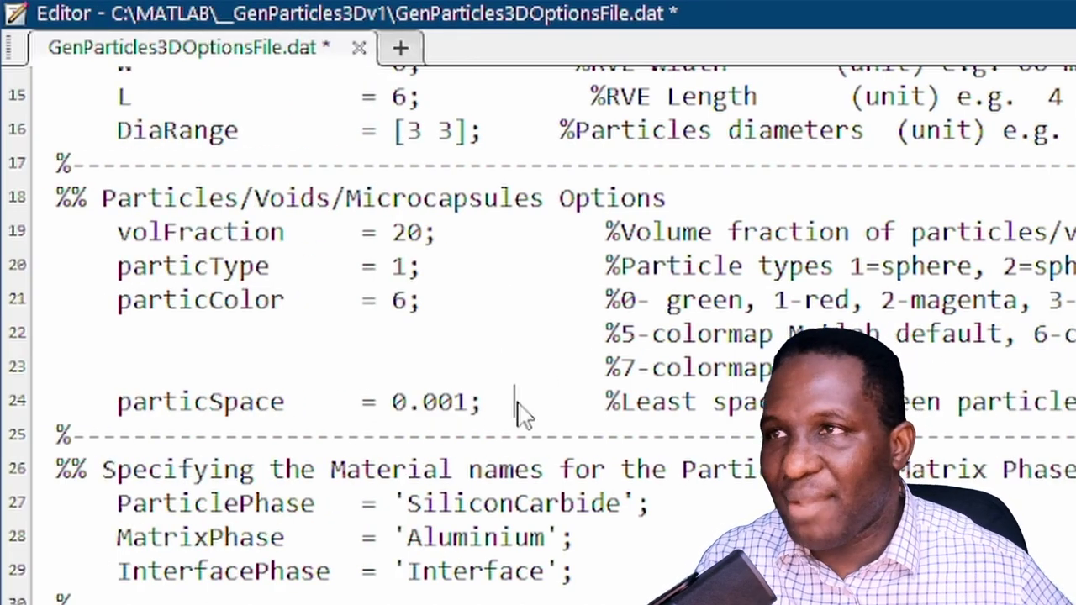
{"action": "scroll", "coordinate": [532, 401], "scroll_direction": "up", "scroll_amount": 3}
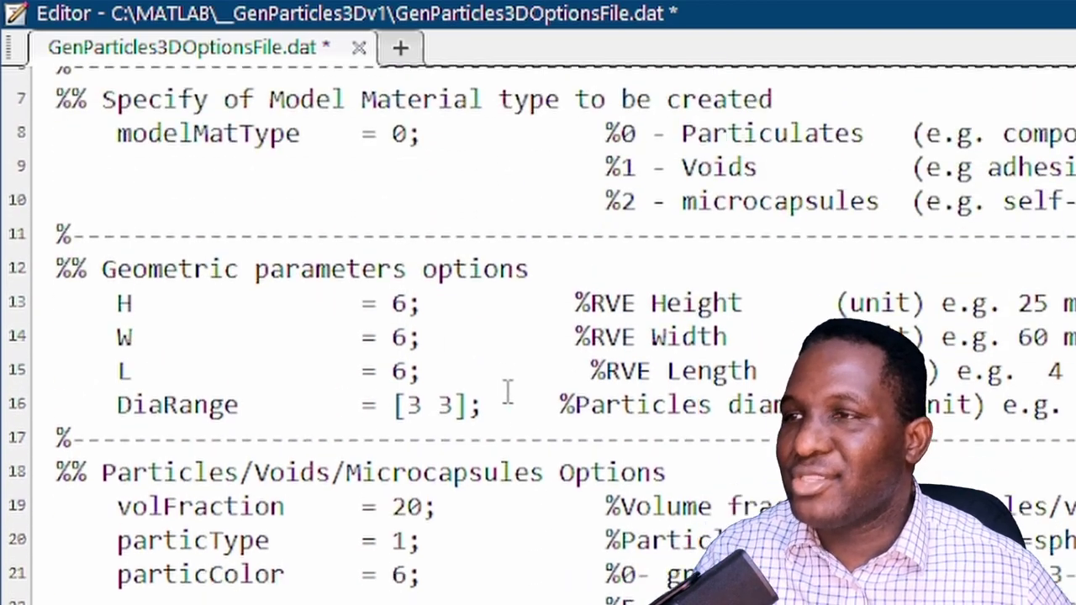
{"action": "scroll", "coordinate": [507, 389], "scroll_direction": "down", "scroll_amount": 4}
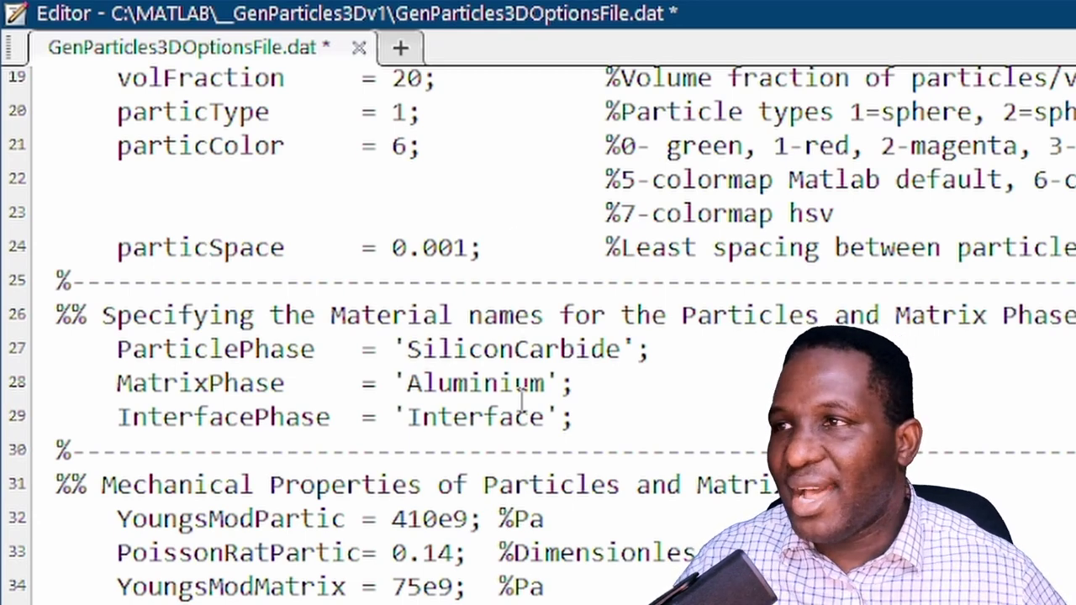
{"action": "scroll", "coordinate": [658, 300], "scroll_direction": "down", "scroll_amount": 3}
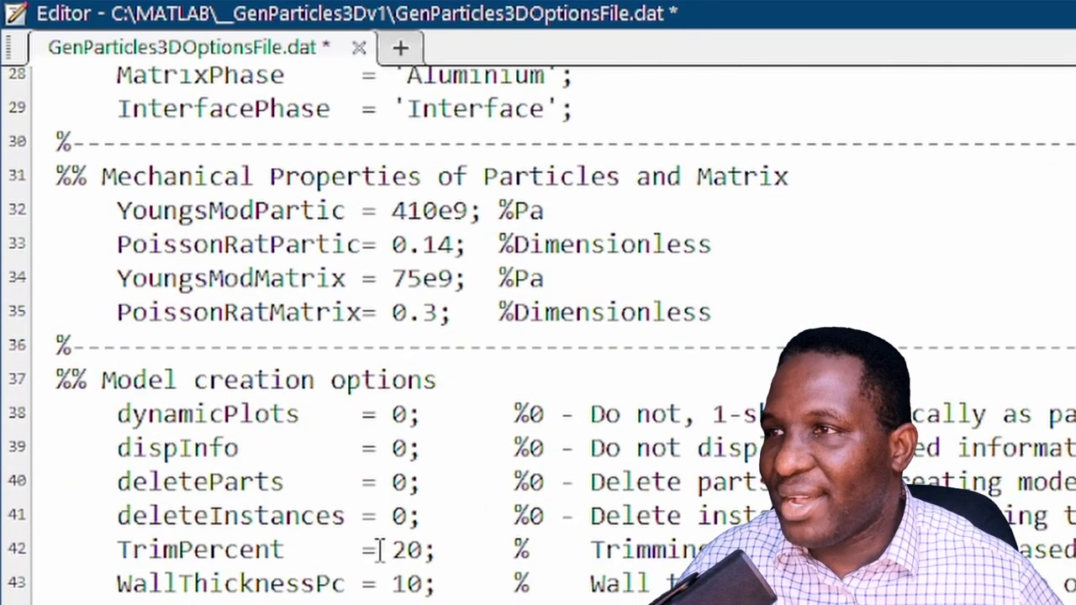
{"action": "left_click_drag", "start_coordinate": [423, 542], "coordinate": [394, 550]}
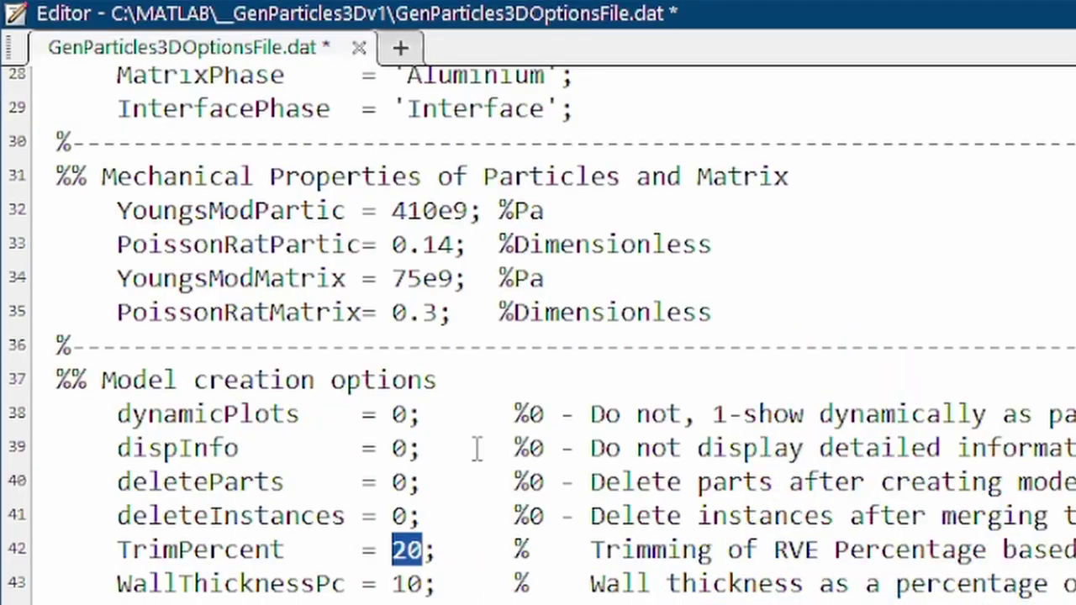
Run the GenParticles3Dv1.p code and inspect the generated 3D spherical particle plot
{"action": "scroll", "coordinate": [478, 446], "scroll_direction": "up", "scroll_amount": 9}
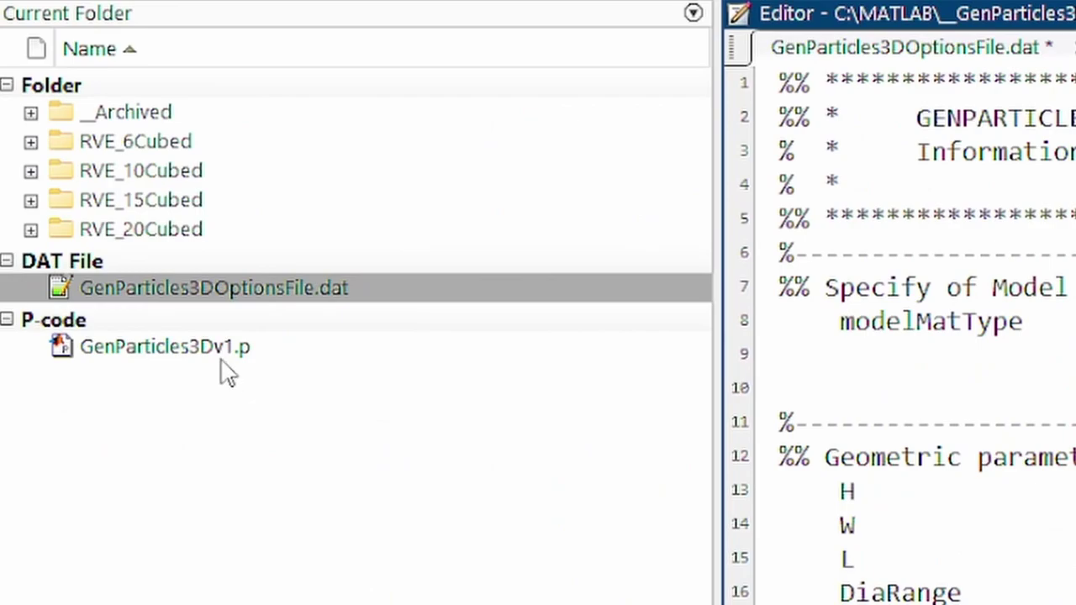
{"action": "right_click", "coordinate": [219, 353]}
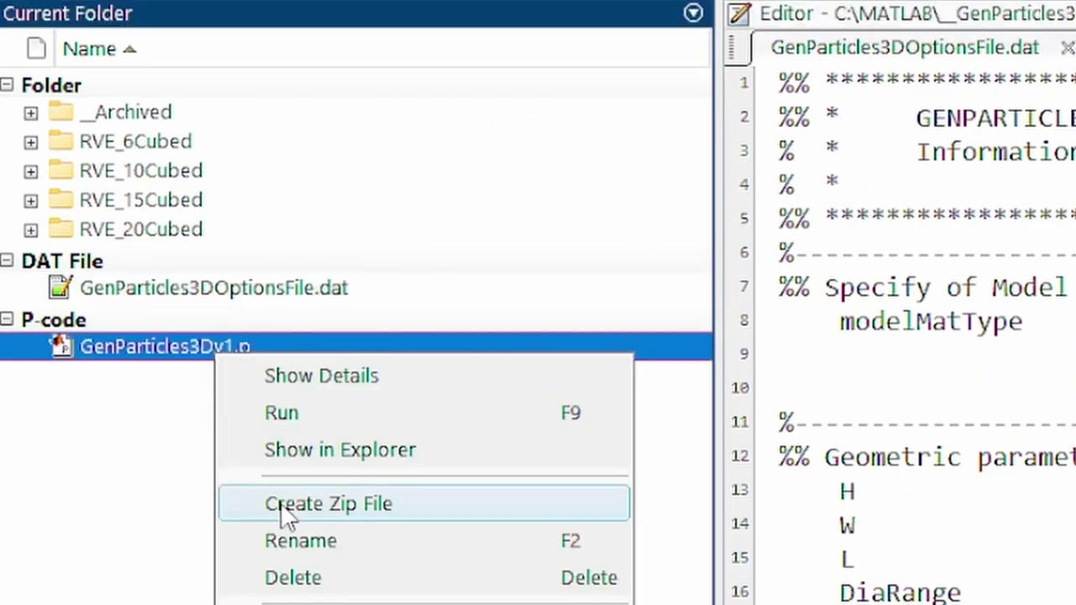
{"action": "left_click", "coordinate": [322, 427]}
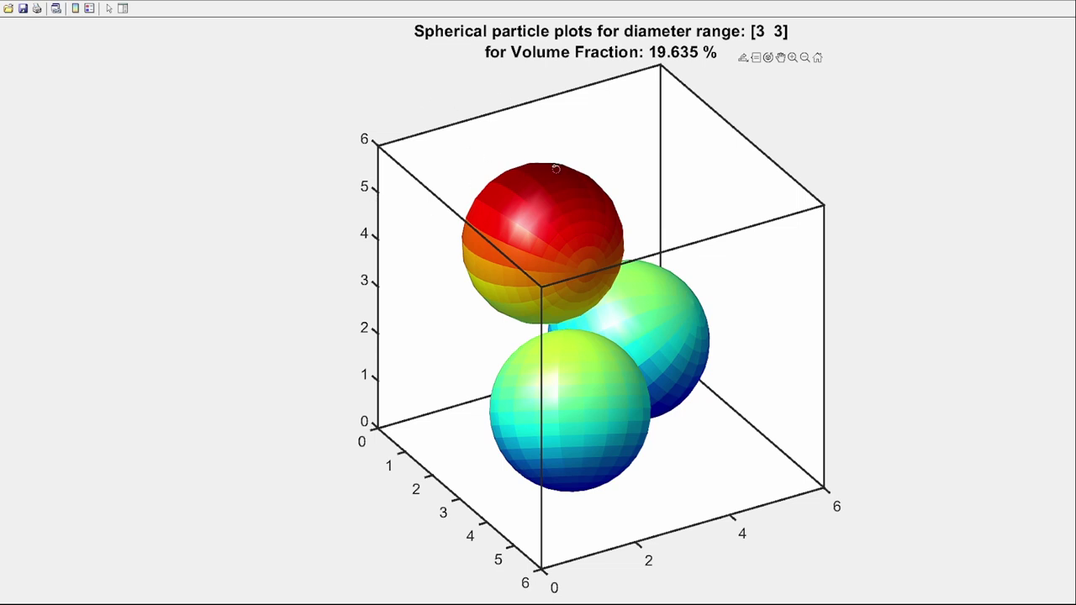
{"action": "left_click", "coordinate": [539, 216]}
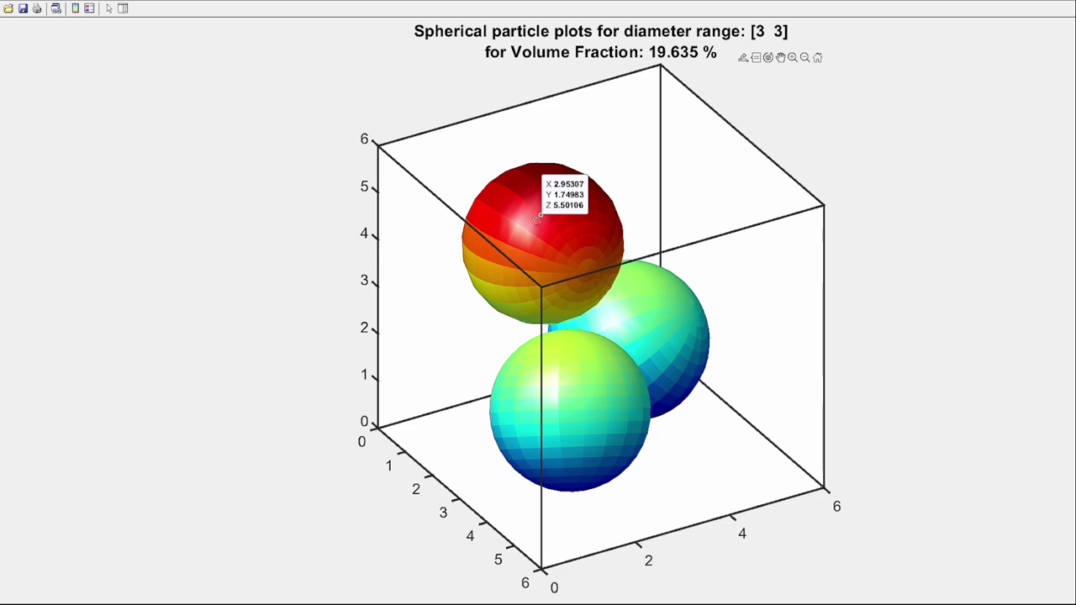
{"action": "left_click_drag", "start_coordinate": [536, 217], "coordinate": [547, 279]}
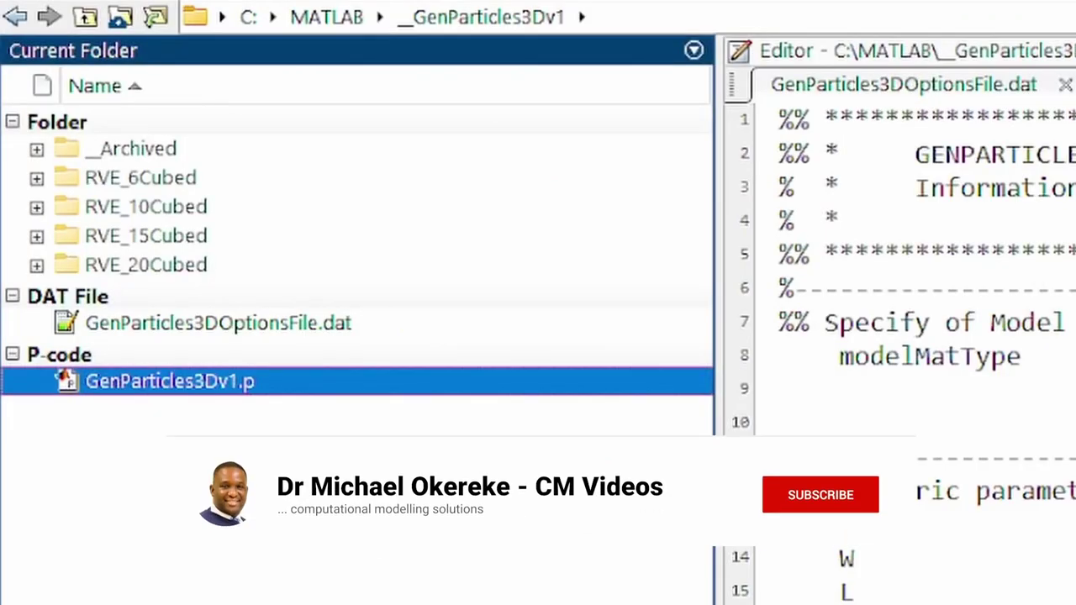
Browse to the AbaQSimulation folder inside RVE_6Cubed and its 01_3SphericalParticulates subfolder
{"action": "left_click", "coordinate": [168, 410]}
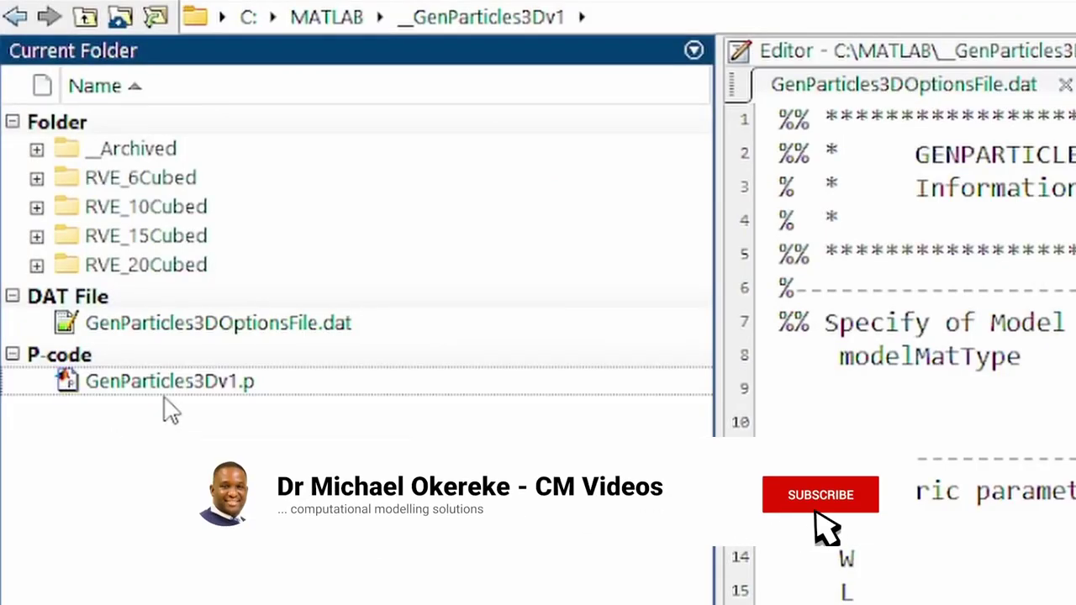
{"action": "double_click", "coordinate": [156, 177]}
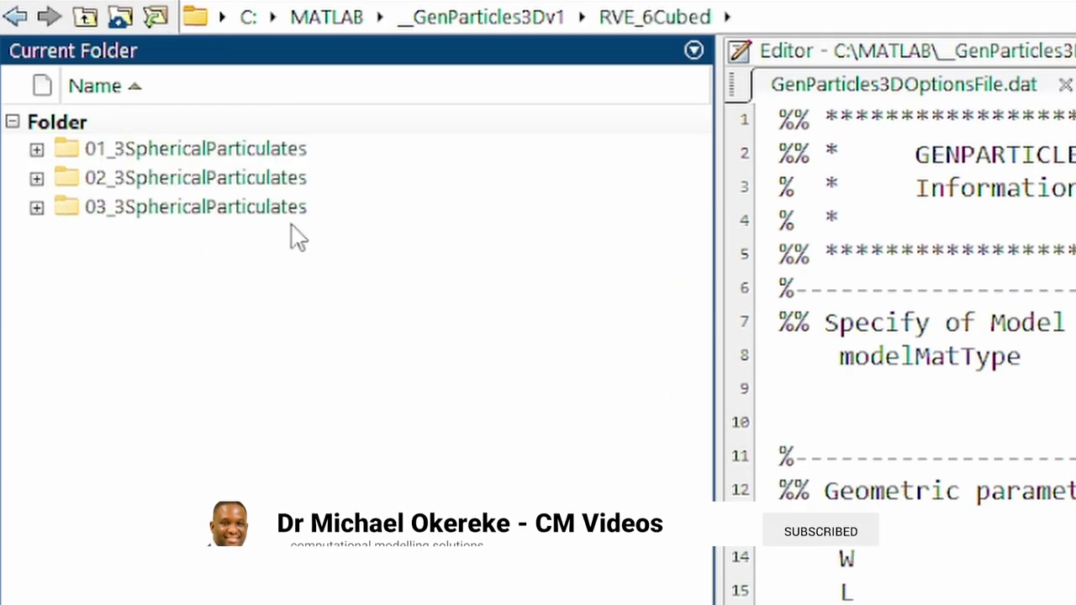
{"action": "double_click", "coordinate": [186, 156]}
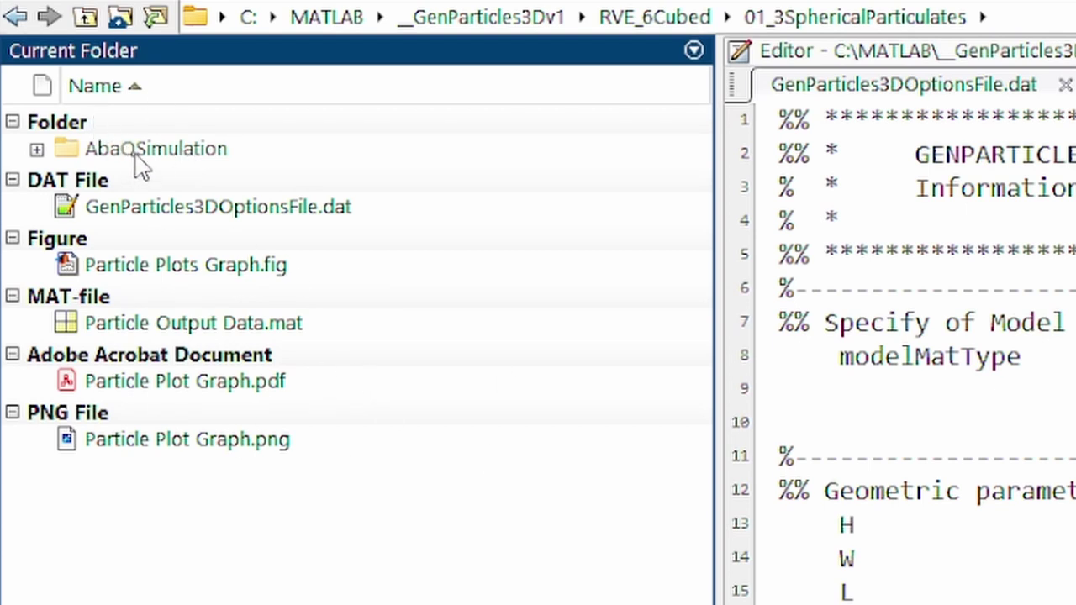
{"action": "double_click", "coordinate": [141, 160]}
Open 01_3SphericalParticulates.py outside MATLAB and look through its Abaqus imports and particulate part creation code
{"action": "right_click", "coordinate": [244, 162]}
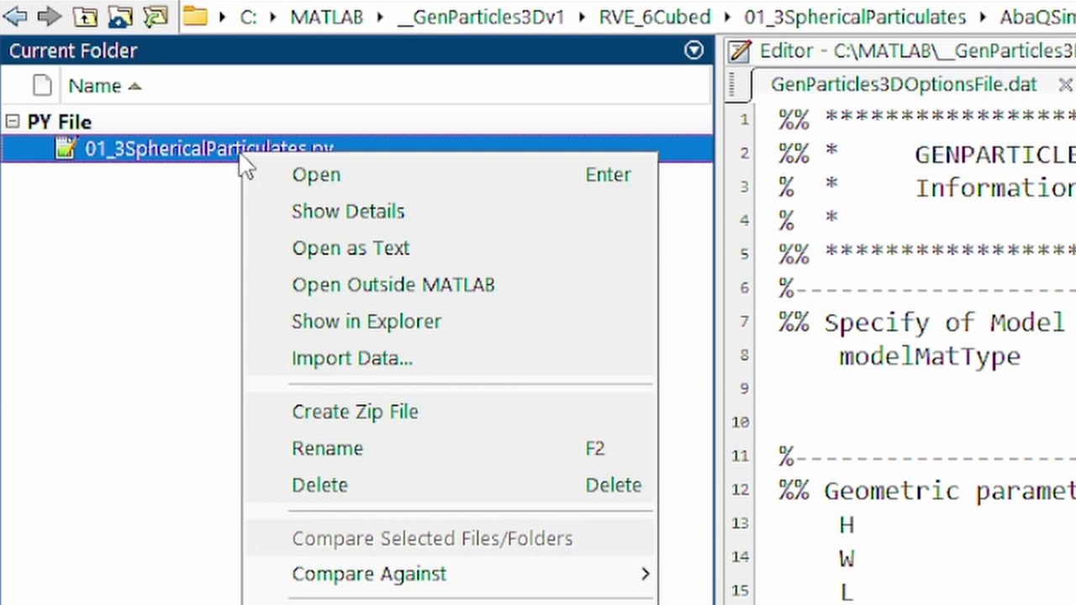
{"action": "left_click", "coordinate": [358, 286]}
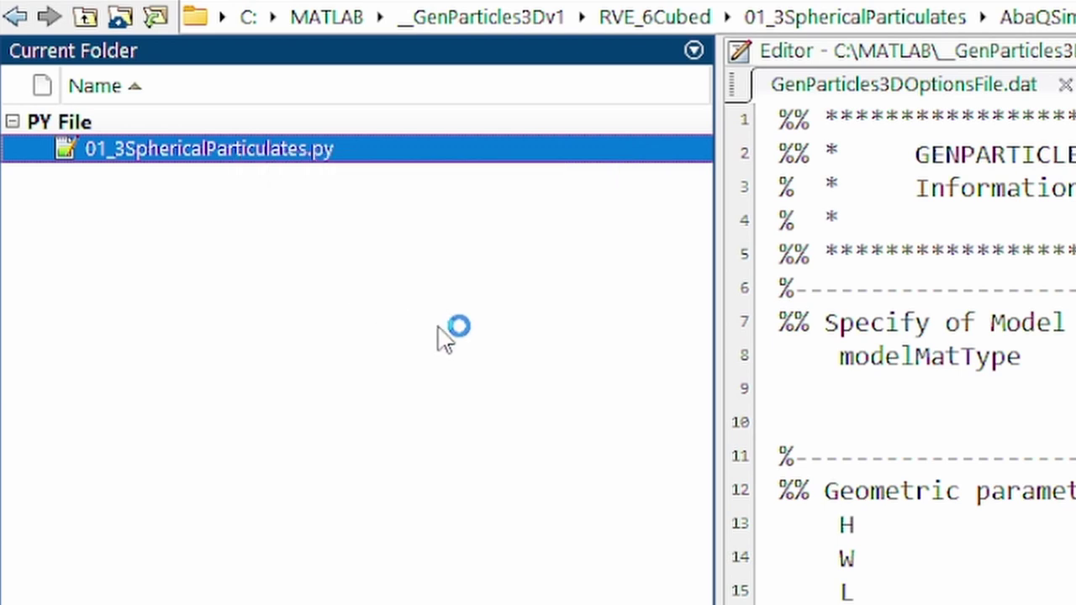
{"action": "scroll", "coordinate": [838, 186], "scroll_direction": "down", "scroll_amount": 20}
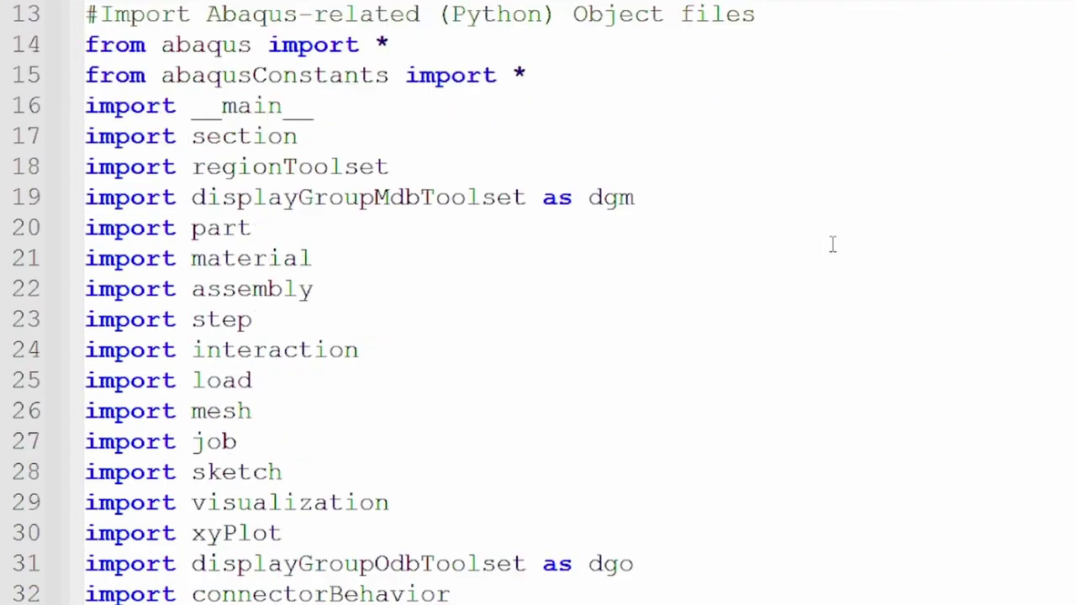
{"action": "scroll", "coordinate": [840, 250], "scroll_direction": "up", "scroll_amount": 1}
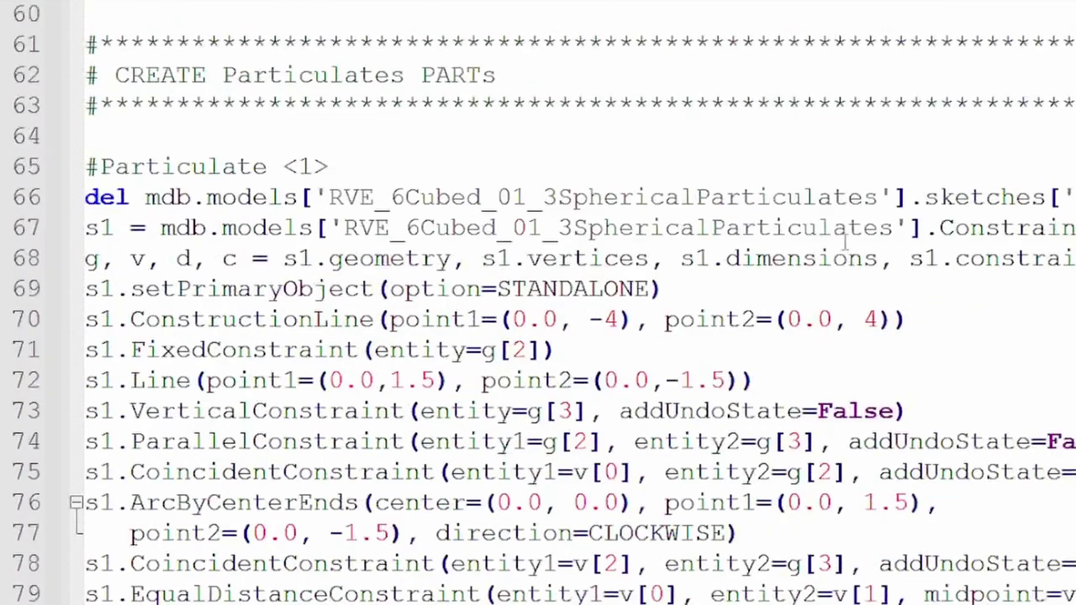
{"action": "scroll", "coordinate": [848, 237], "scroll_direction": "up", "scroll_amount": 20}
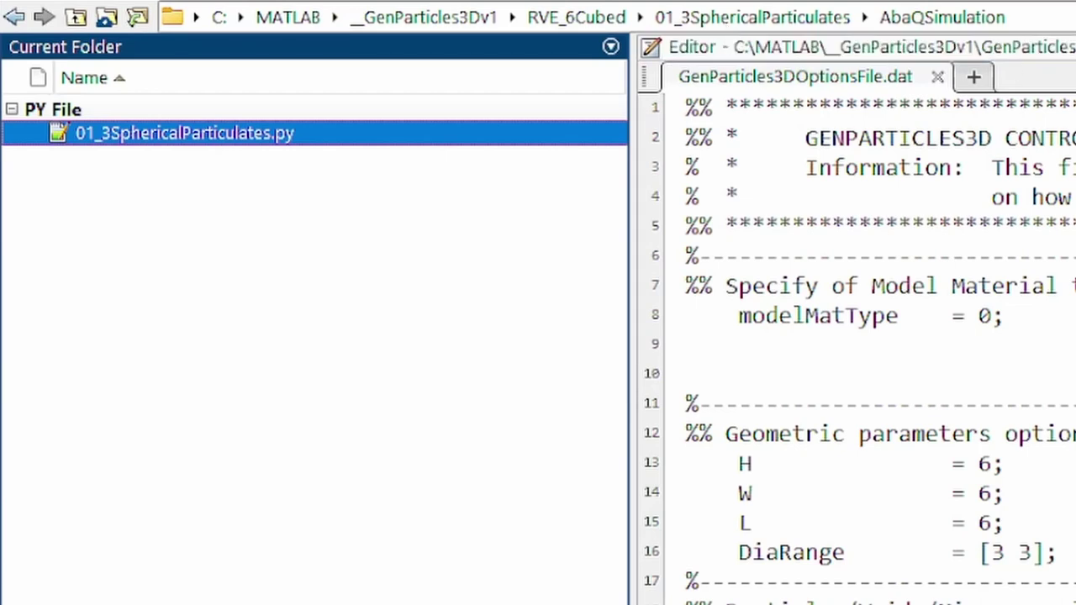
Switch to Abaqus/CAE, run the 01_3SphericalParticulates.py script, and colour-code the generated part to distinguish the matrix from the particles
{"action": "left_click", "coordinate": [521, 17]}
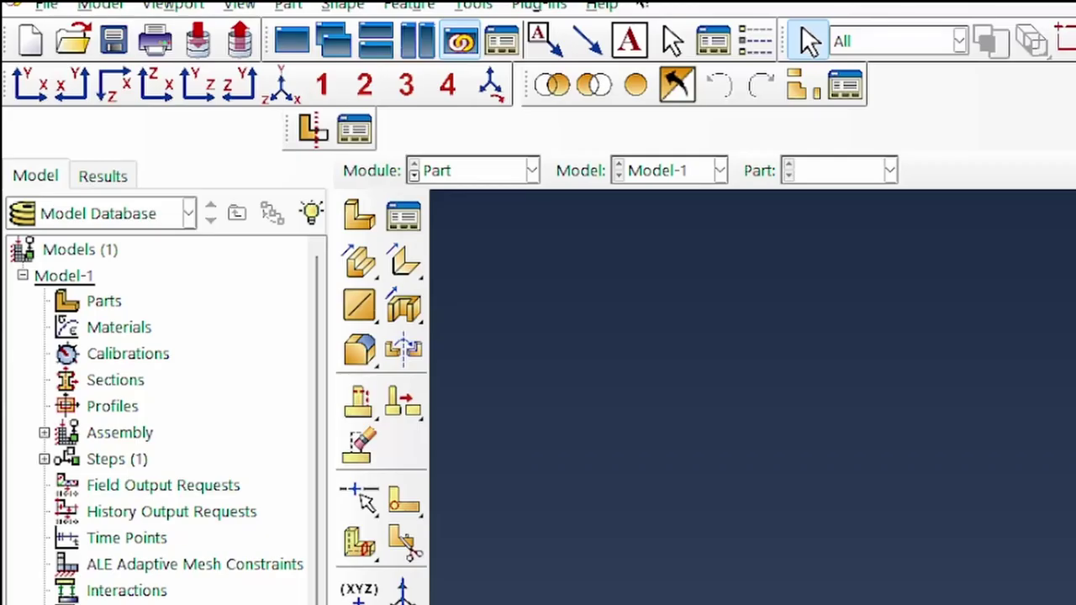
{"action": "left_click", "coordinate": [44, 7]}
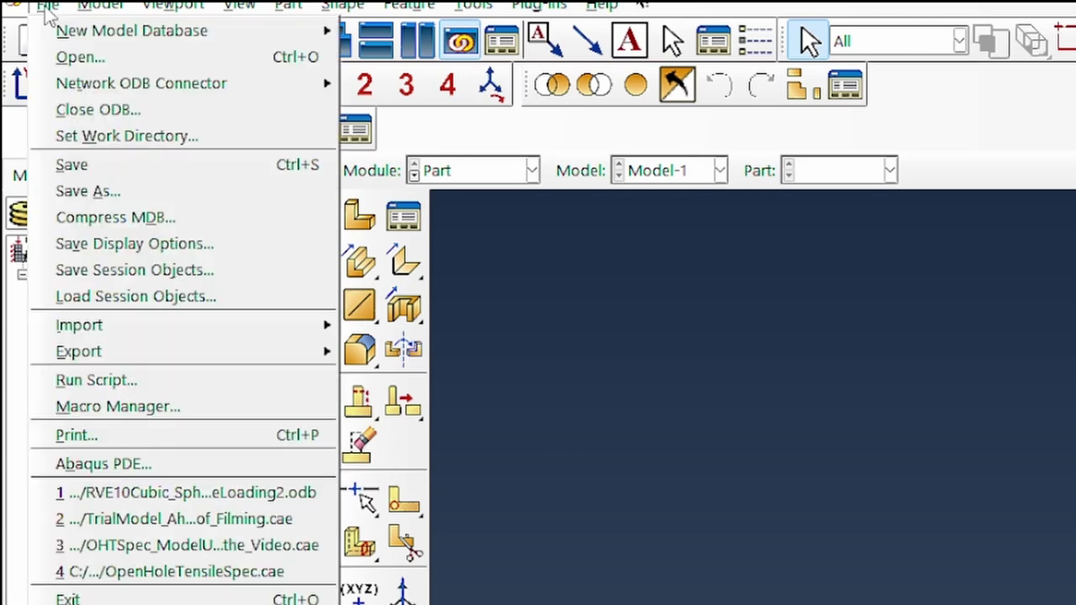
{"action": "left_click", "coordinate": [96, 380]}
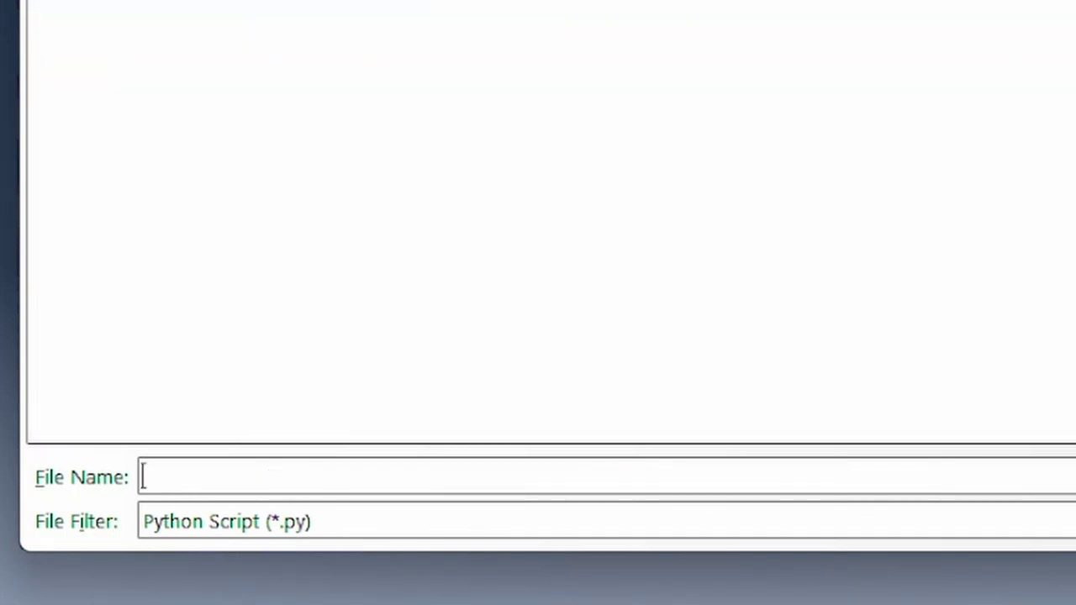
{"action": "double_click", "coordinate": [227, 210]}
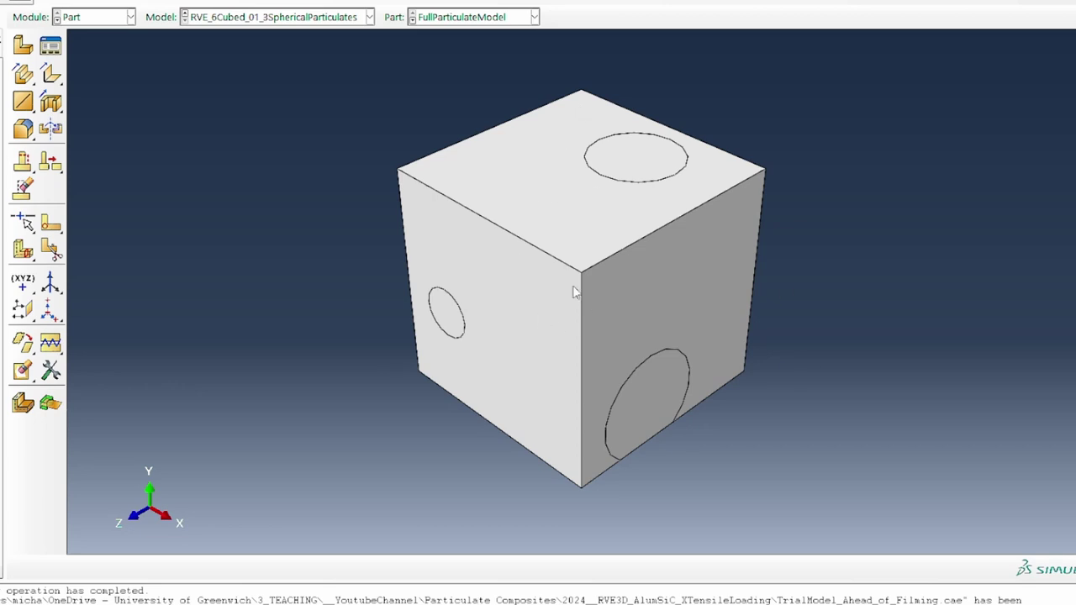
{"action": "left_click", "coordinate": [618, 1]}
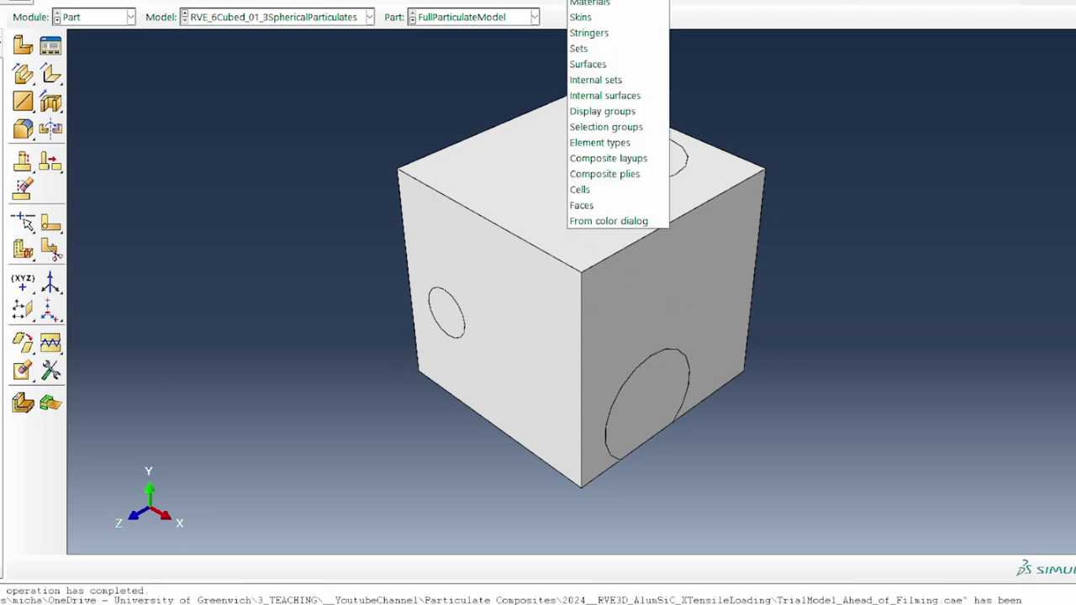
{"action": "left_click", "coordinate": [614, 14]}
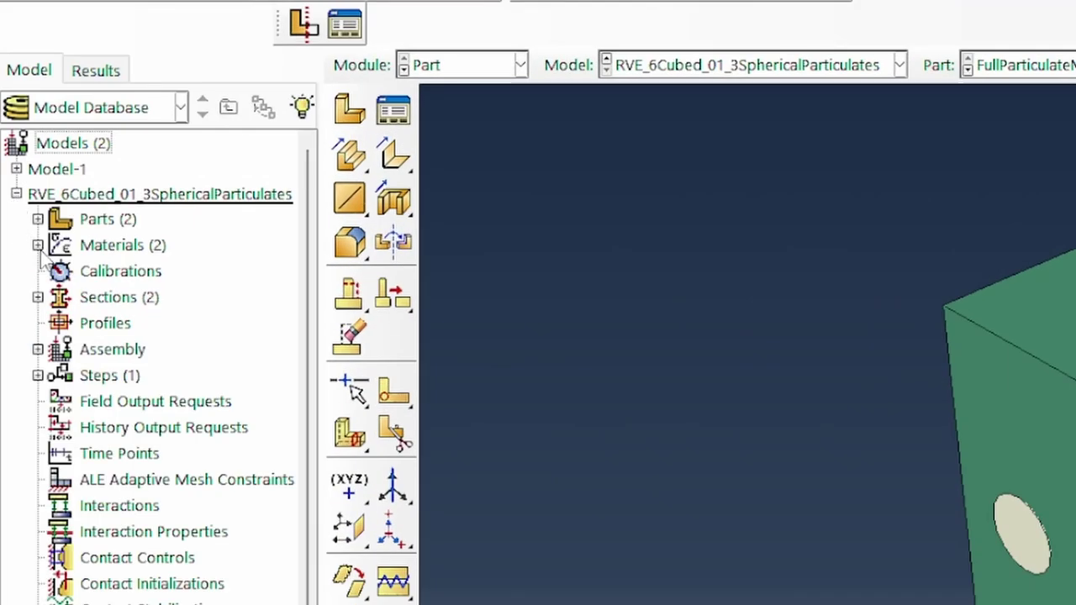
Temporarily suppress FullParticulateModel's MatrixPhaseSection assignment to inspect the embedded spheres, and resume the assignment
{"action": "left_click", "coordinate": [38, 219]}
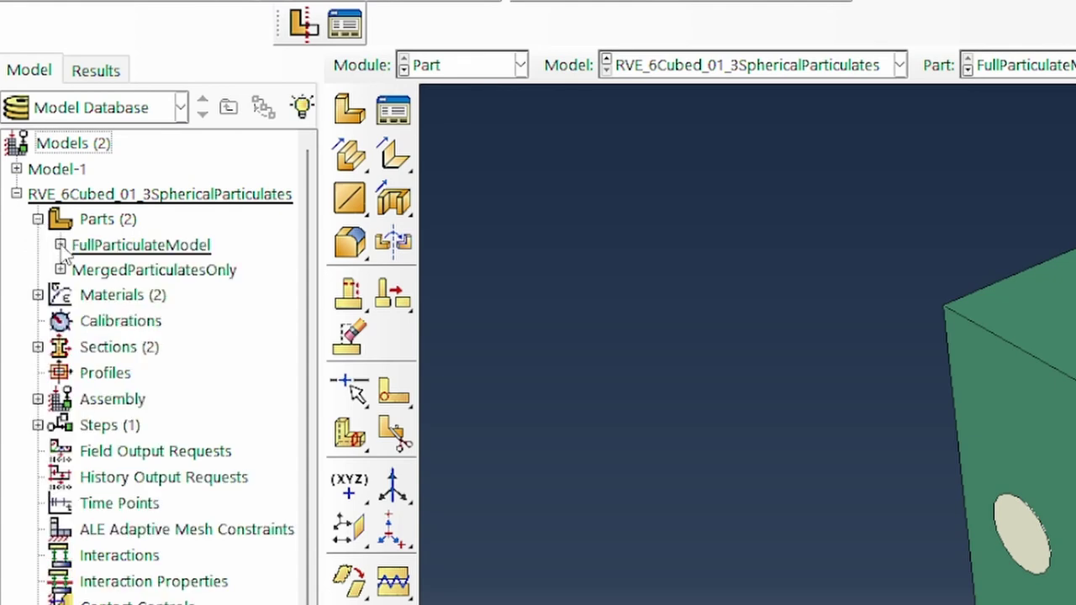
{"action": "left_click", "coordinate": [62, 245]}
{"action": "left_click", "coordinate": [81, 400]}
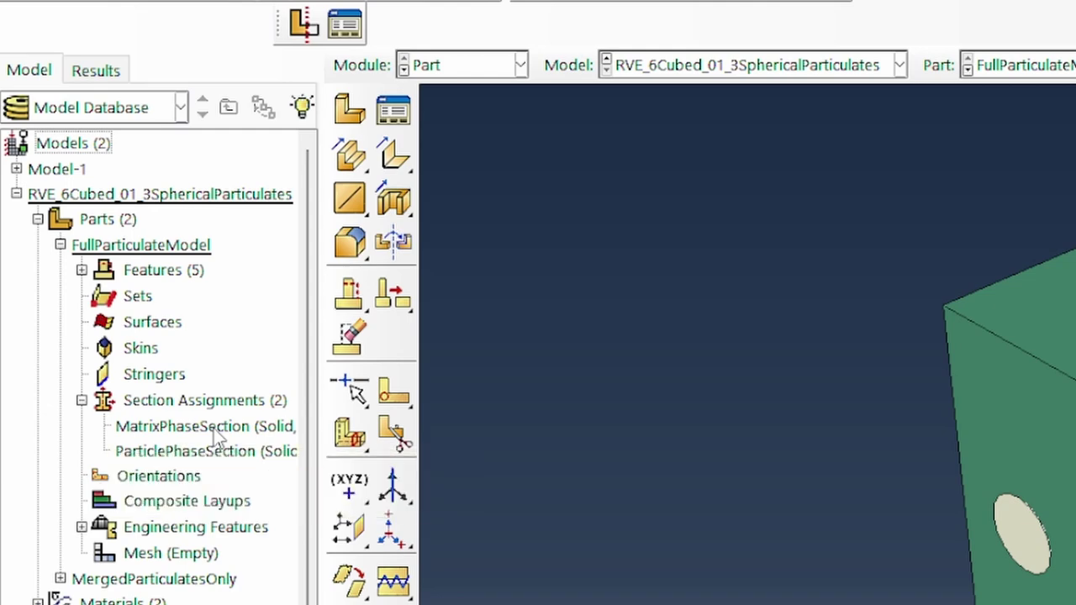
{"action": "right_click", "coordinate": [215, 430]}
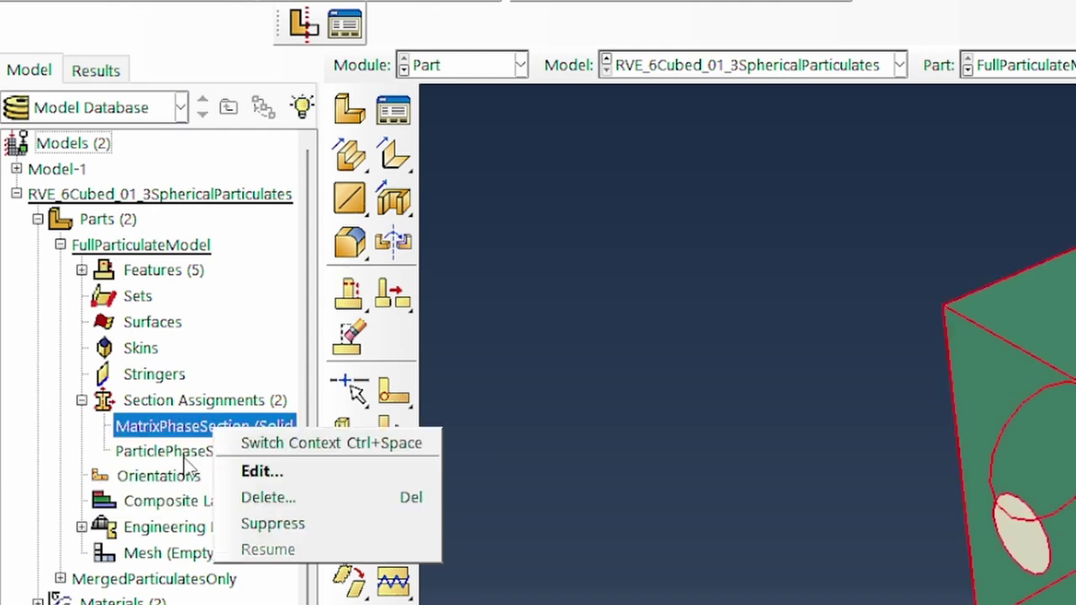
{"action": "left_click", "coordinate": [307, 534]}
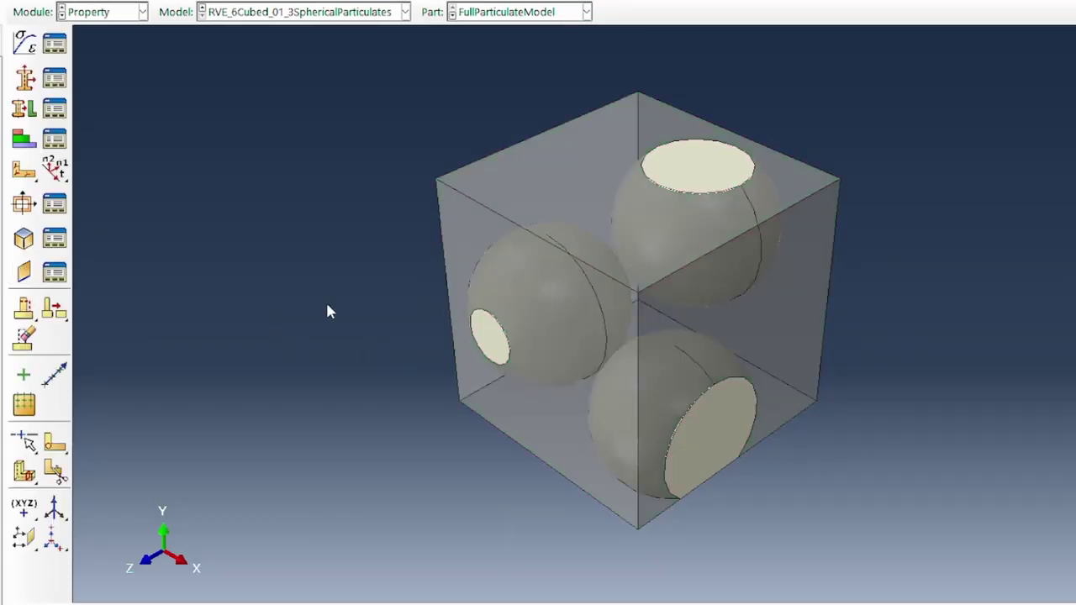
{"action": "left_click_drag", "start_coordinate": [682, 363], "coordinate": [684, 407]}
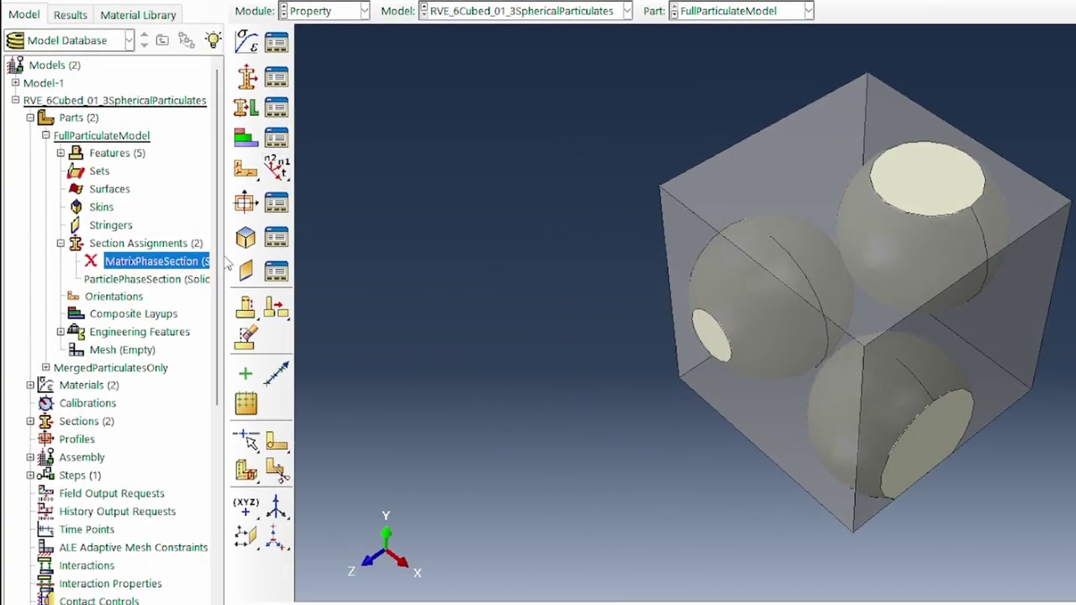
{"action": "right_click", "coordinate": [138, 256]}
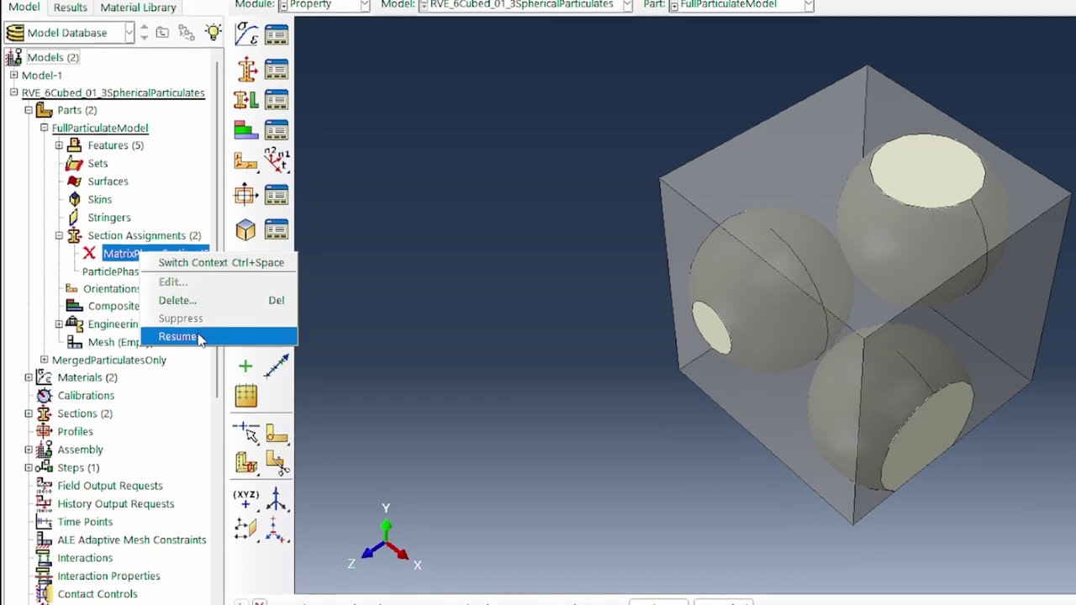
{"action": "left_click", "coordinate": [177, 338]}
Open the mesh of FullParticulateModel and seed the part with an approximate global size of 0.48
{"action": "left_click", "coordinate": [119, 344]}
{"action": "double_click", "coordinate": [140, 360]}
{"action": "double_click", "coordinate": [120, 335]}
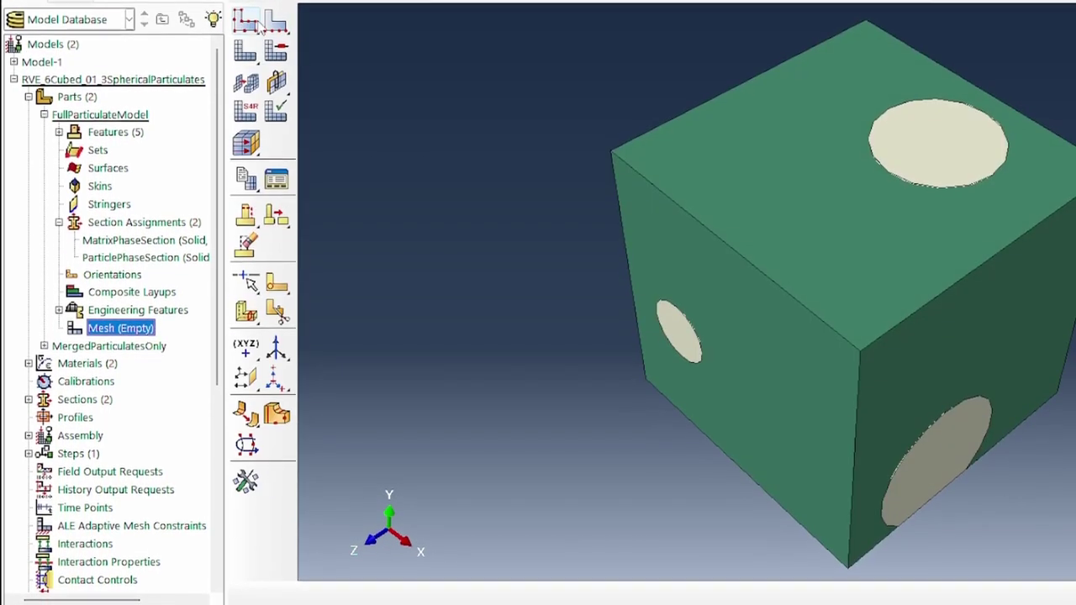
{"action": "left_click", "coordinate": [256, 24]}
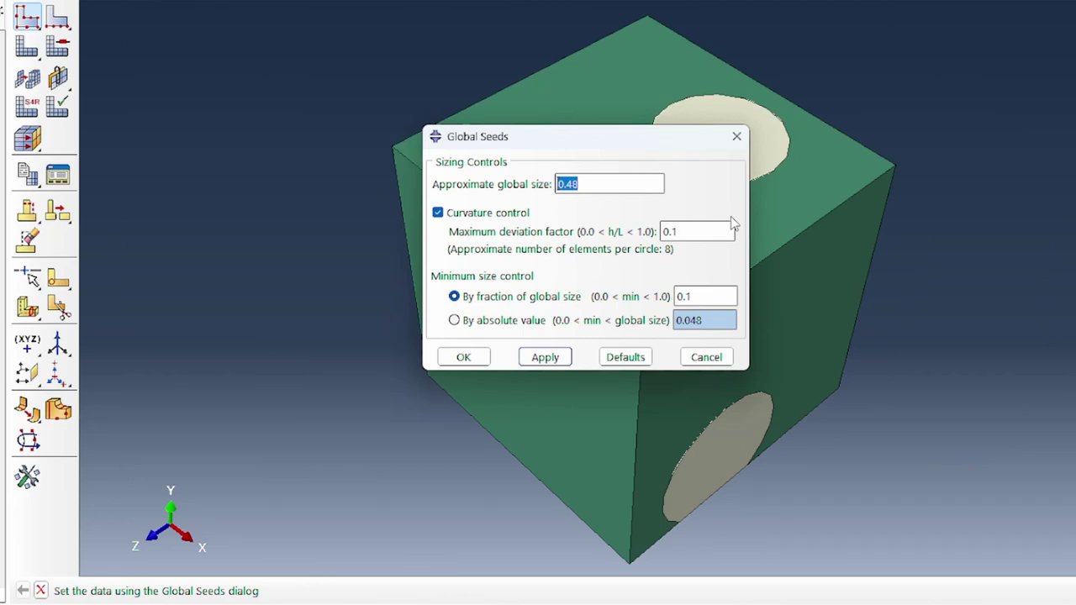
{"action": "key", "text": "Return"}
{"action": "left_click", "coordinate": [481, 356]}
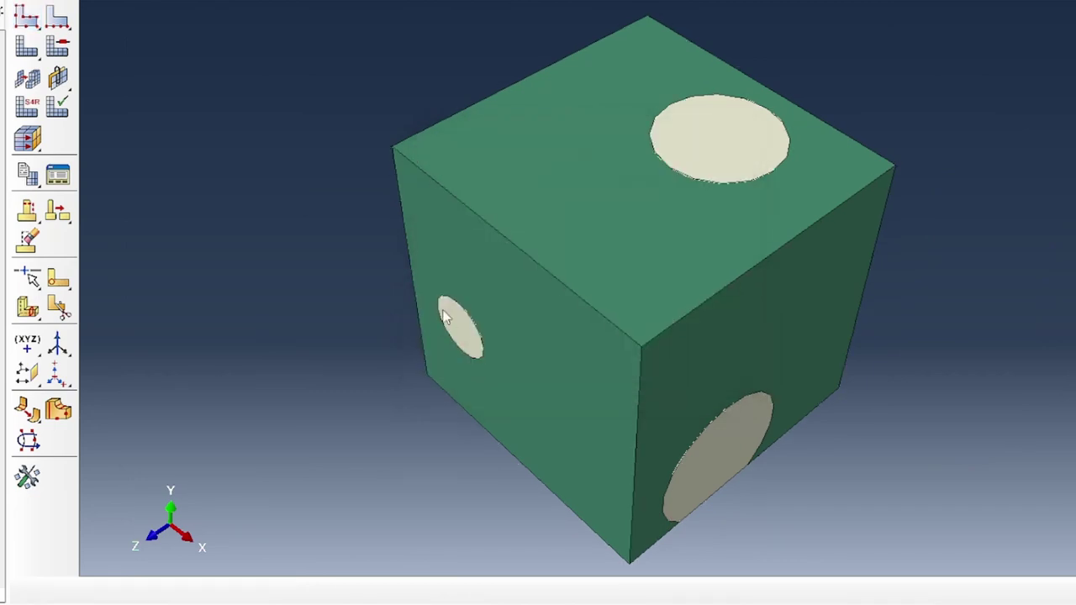
Assign tetrahedral mesh controls to all regions of the cube, keeping the current viewport colours
{"action": "left_click", "coordinate": [57, 48]}
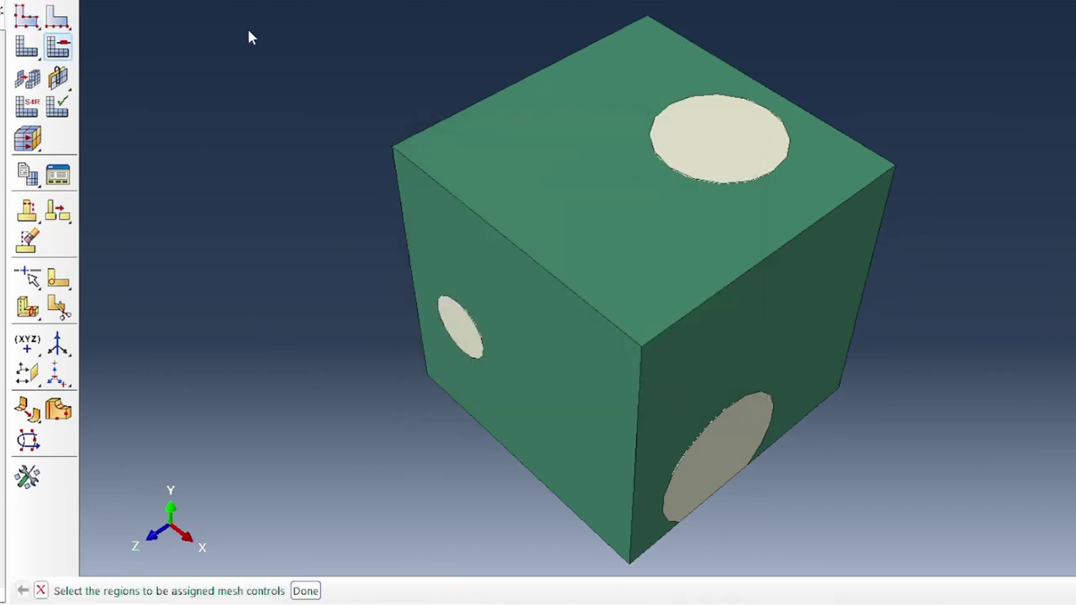
{"action": "left_click_drag", "start_coordinate": [248, 29], "coordinate": [958, 457]}
{"action": "left_click", "coordinate": [306, 591]}
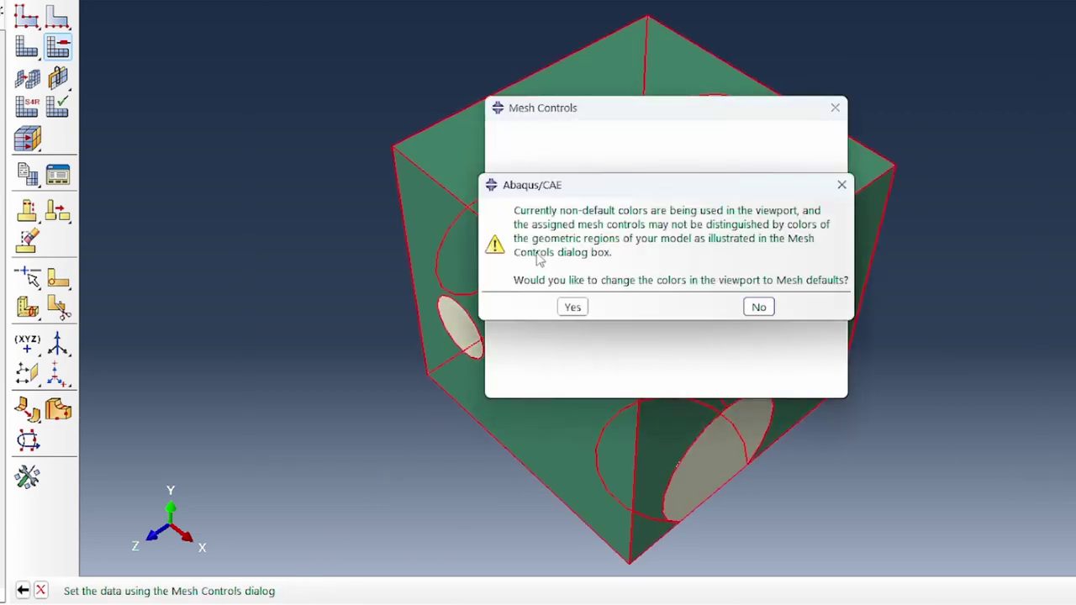
{"action": "left_click", "coordinate": [758, 306]}
{"action": "left_click", "coordinate": [632, 154]}
{"action": "left_click", "coordinate": [545, 385]}
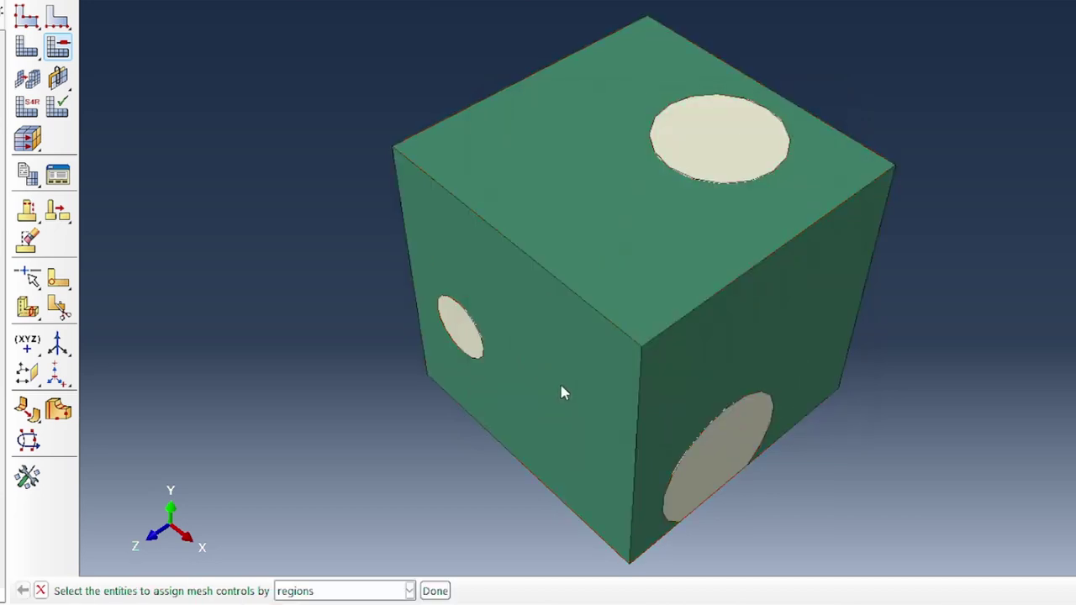
Mesh the FullParticulateModel part and inspect the mesh on the cube's faces
{"action": "left_click", "coordinate": [27, 48]}
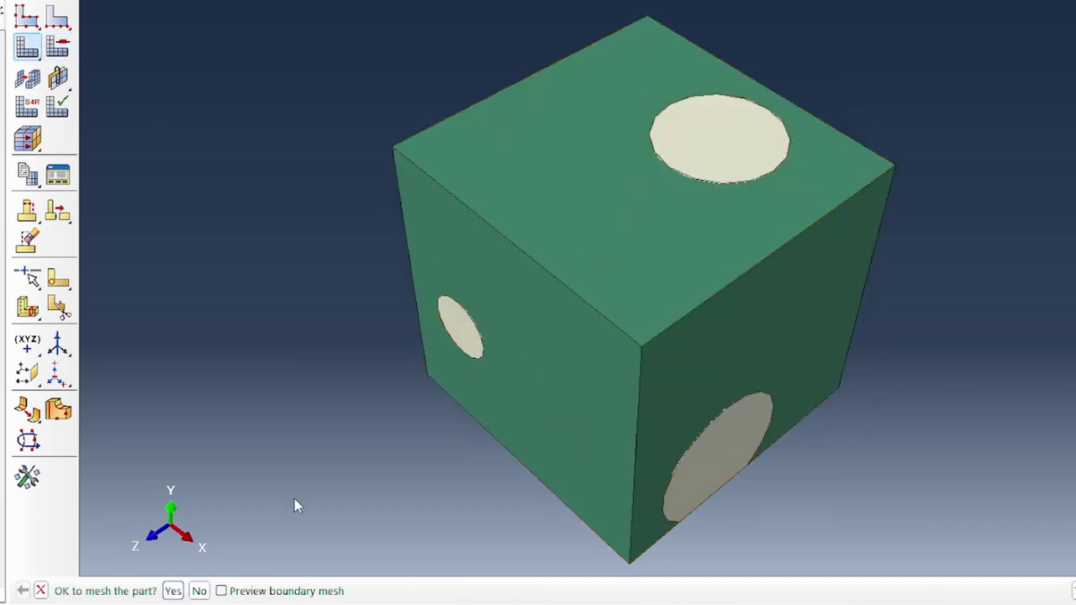
{"action": "left_click", "coordinate": [172, 591]}
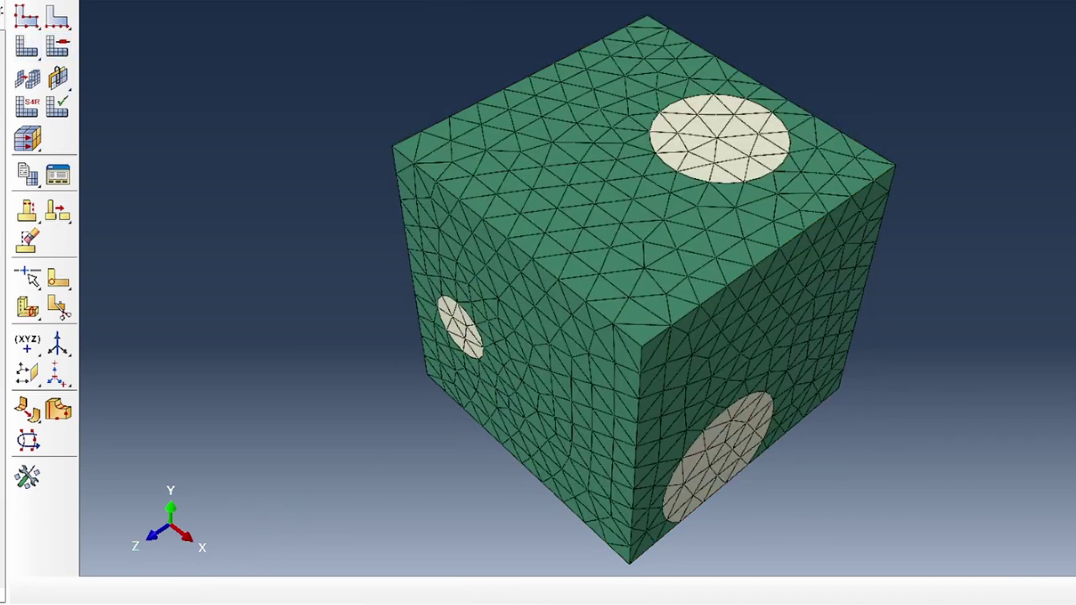
{"action": "left_click_drag", "start_coordinate": [709, 221], "coordinate": [666, 178]}
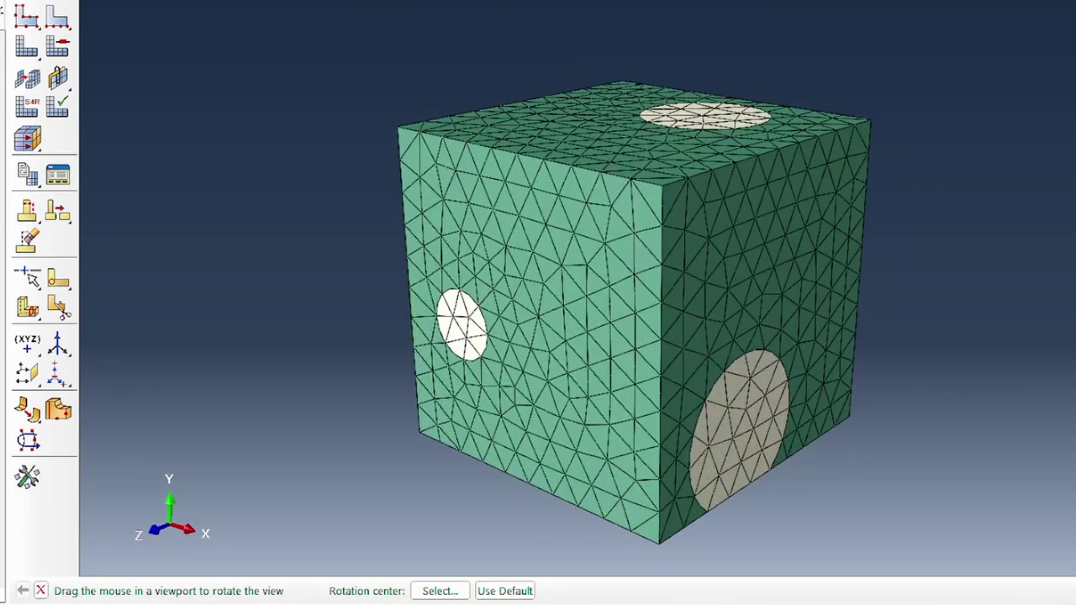
Open the MatrixPhase material for editing and add a Plastic behaviour to it
{"action": "double_click", "coordinate": [72, 377]}
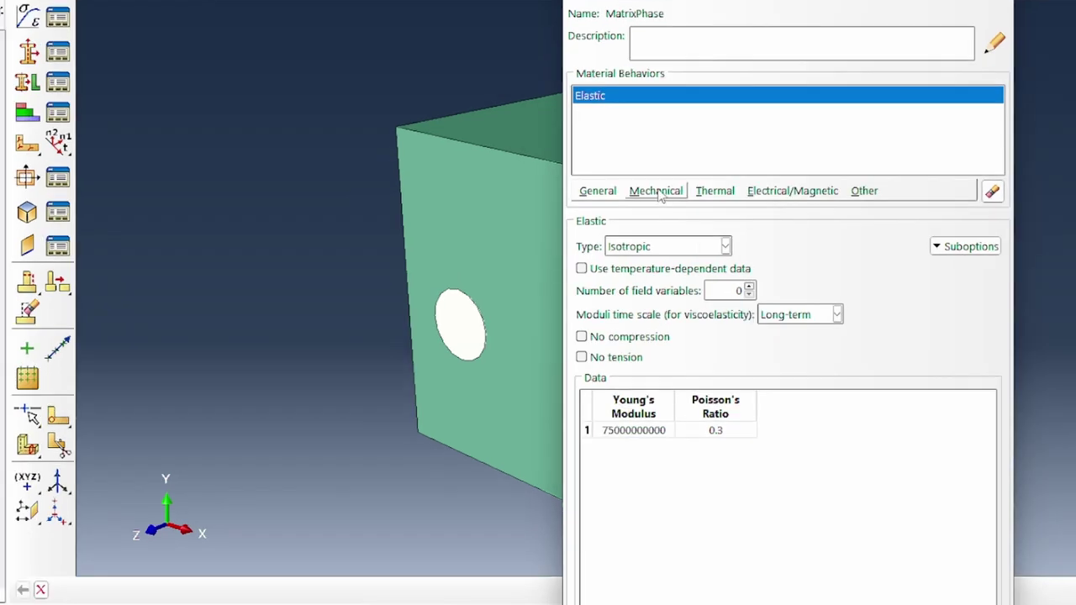
{"action": "left_click", "coordinate": [609, 202]}
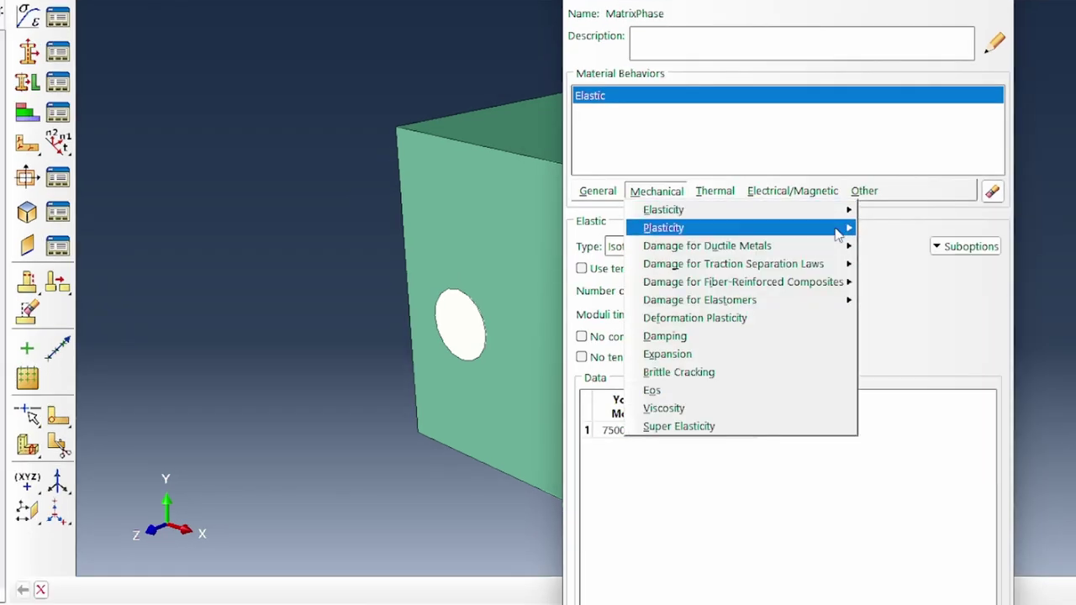
{"action": "mouse_move", "coordinate": [844, 228]}
{"action": "left_click", "coordinate": [882, 230]}
Enter MatrixPhase yield stress and plastic strain pairs 250e6/0, 230e6/0.05, 200e6/0.10, 150e6/0.50, 80e6/0.90 and 50e6/1.20
{"action": "left_click", "coordinate": [660, 411]}
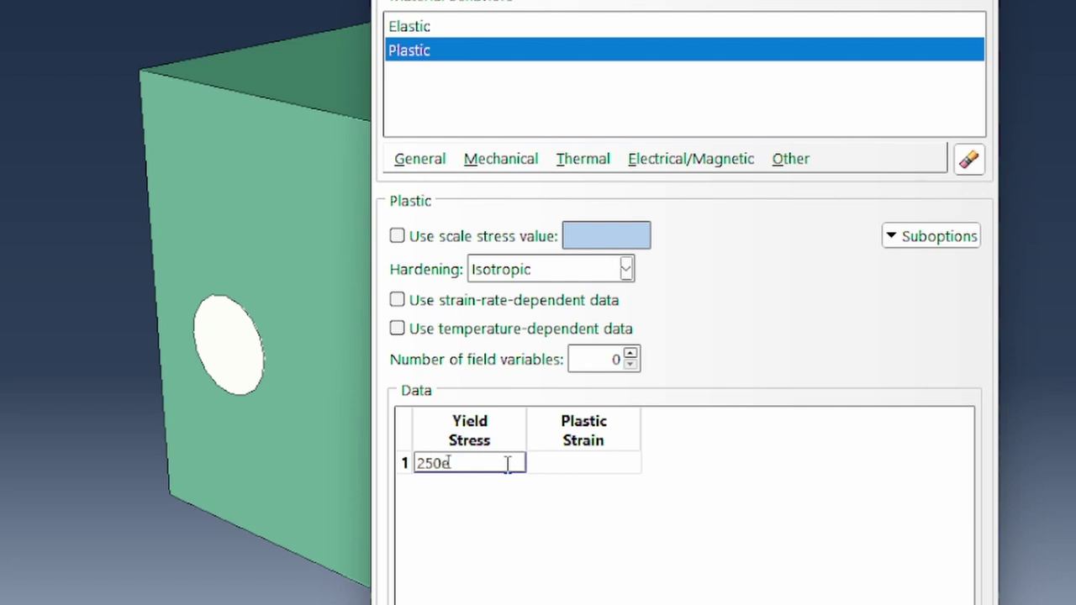
{"action": "key", "text": "Tab"}
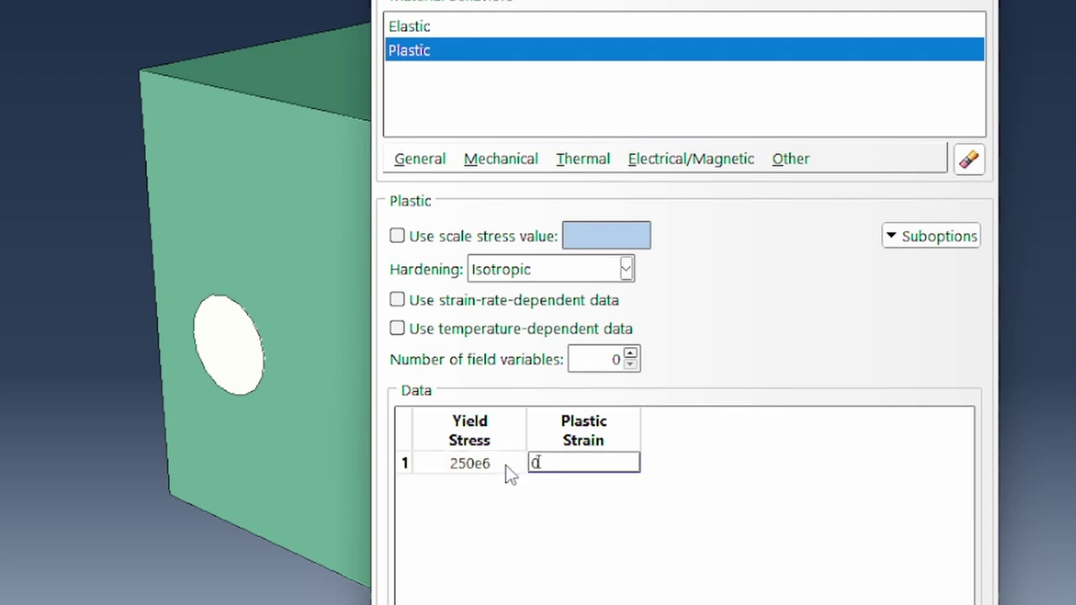
{"action": "key", "text": "Tab"}
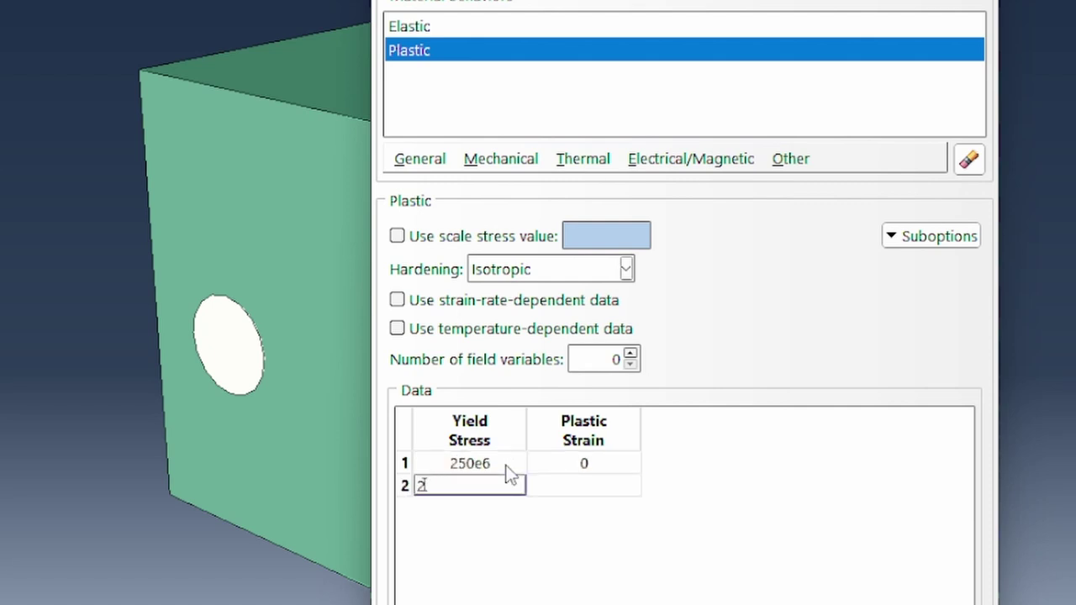
{"action": "type", "text": "230e6"}
{"action": "key", "text": "Tab"}
{"action": "type", "text": "0"}
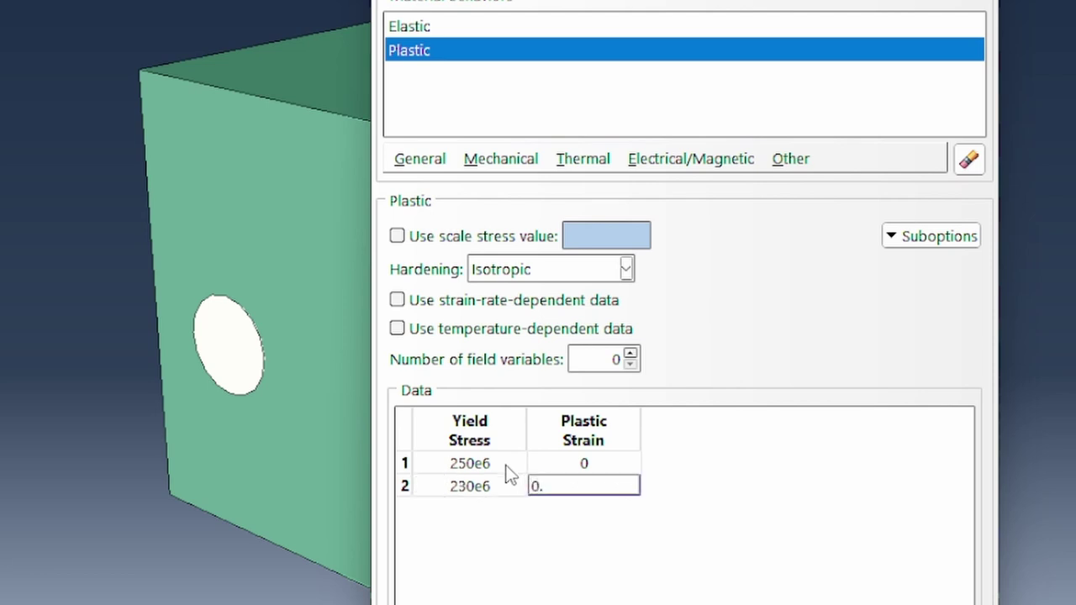
{"action": "type", "text": ".05"}
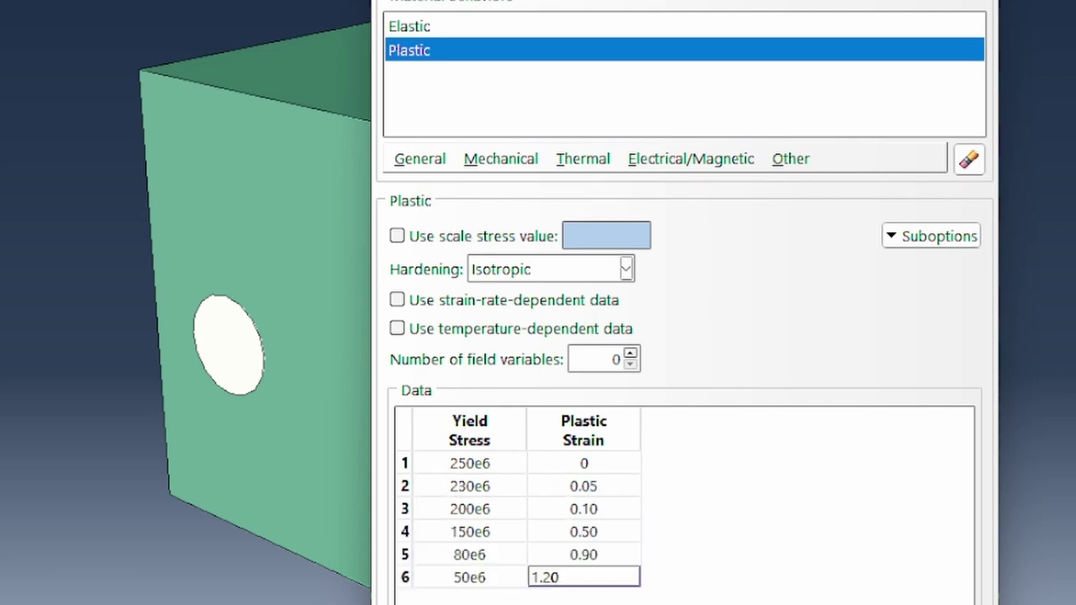
{"action": "key", "text": "Return"}
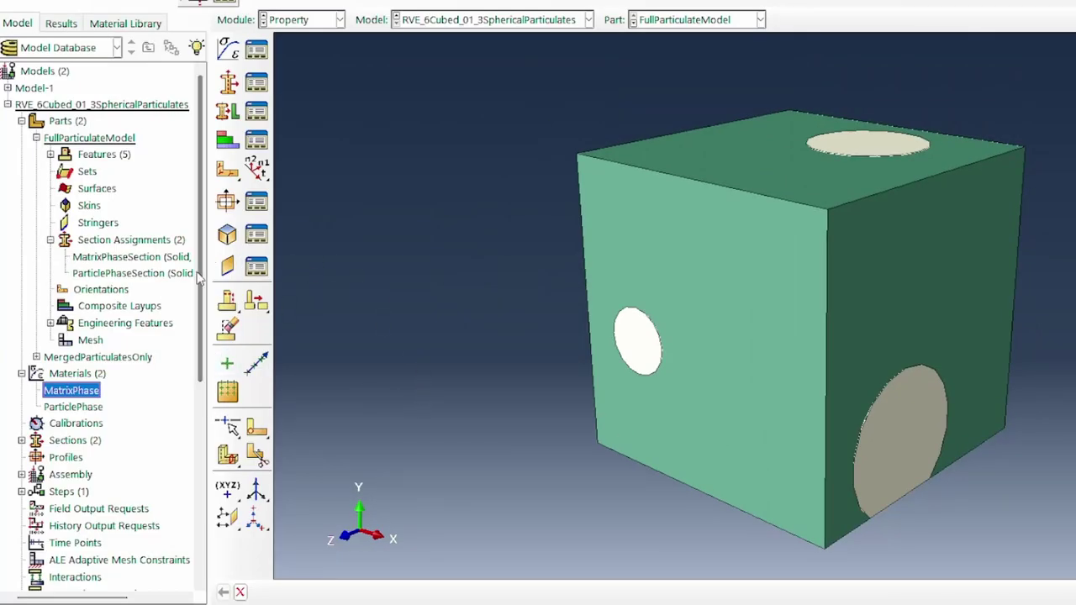
Create a Static, General analysis step named loadingStep after the Initial step
{"action": "double_click", "coordinate": [91, 257]}
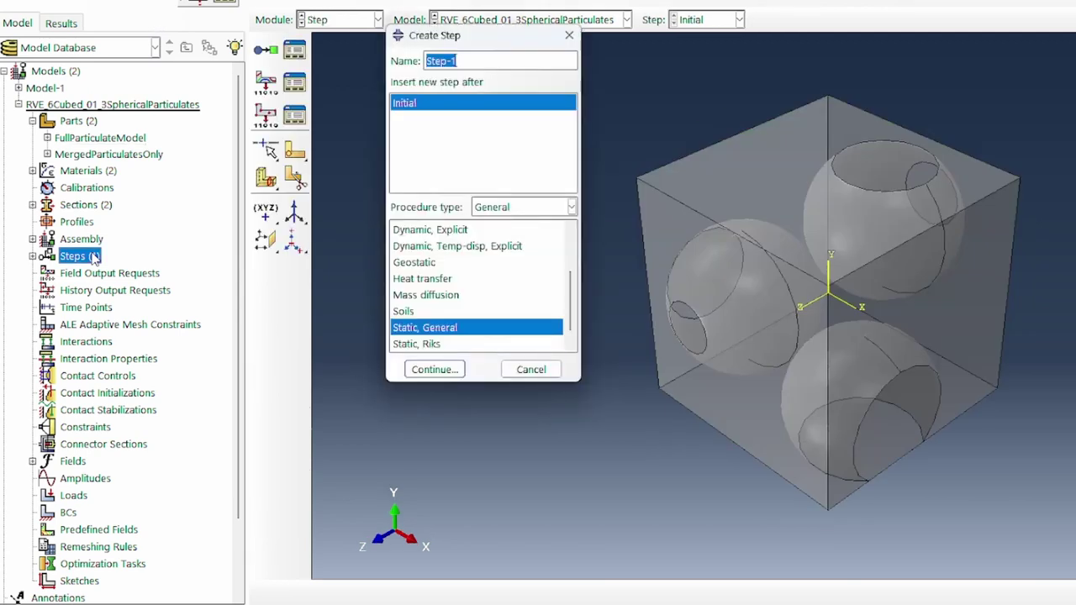
{"action": "type", "text": "loadingStep"}
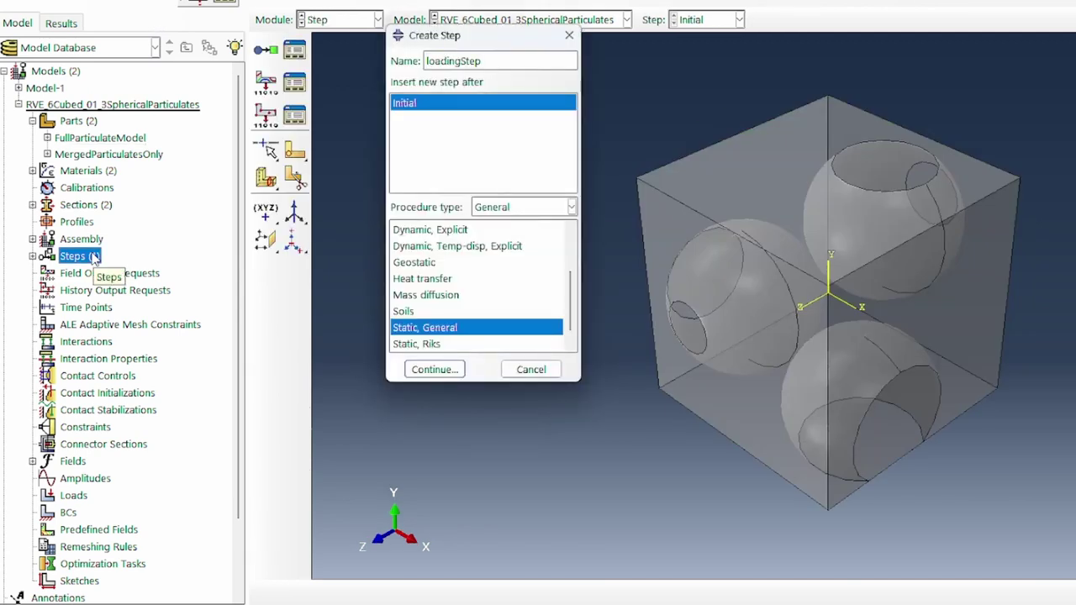
{"action": "key", "text": "Return"}
{"action": "left_click", "coordinate": [329, 535]}
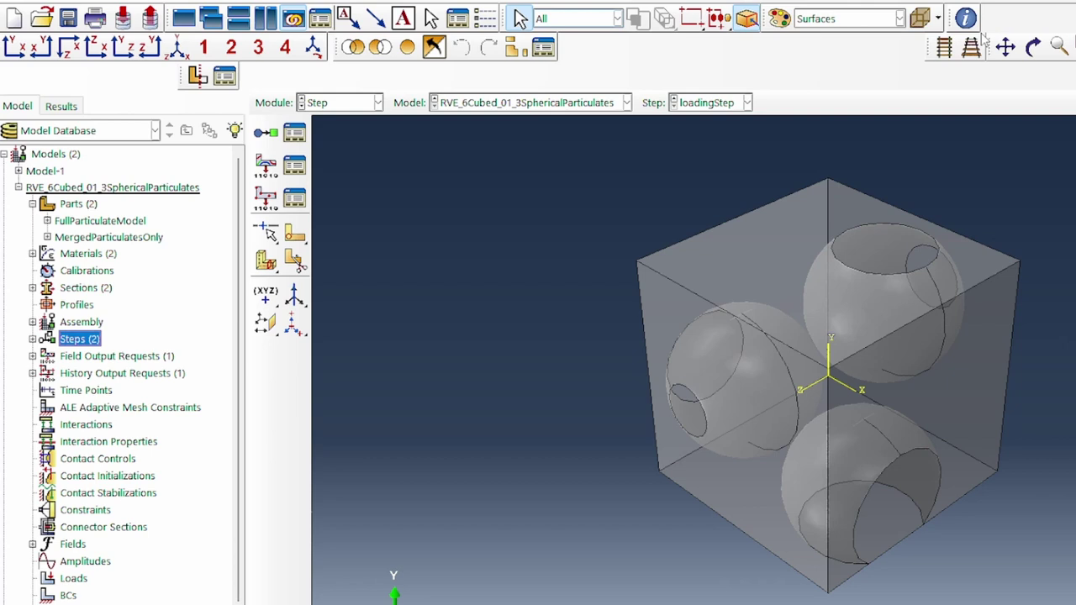
Query the coordinates of a corner vertex of the cube and copy them from the message area
{"action": "left_click", "coordinate": [966, 18]}
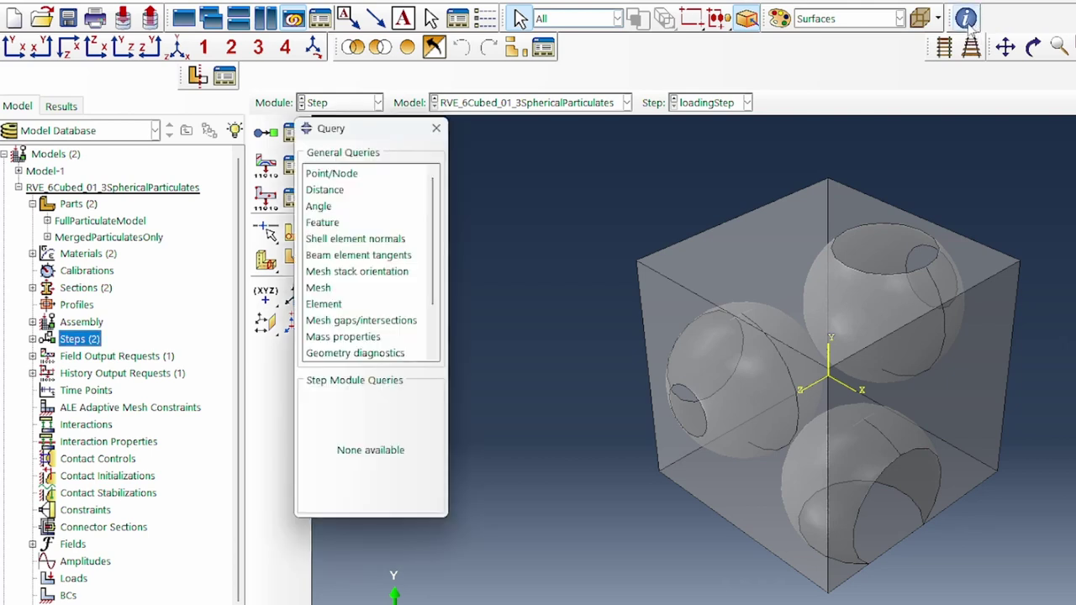
{"action": "left_click", "coordinate": [341, 175]}
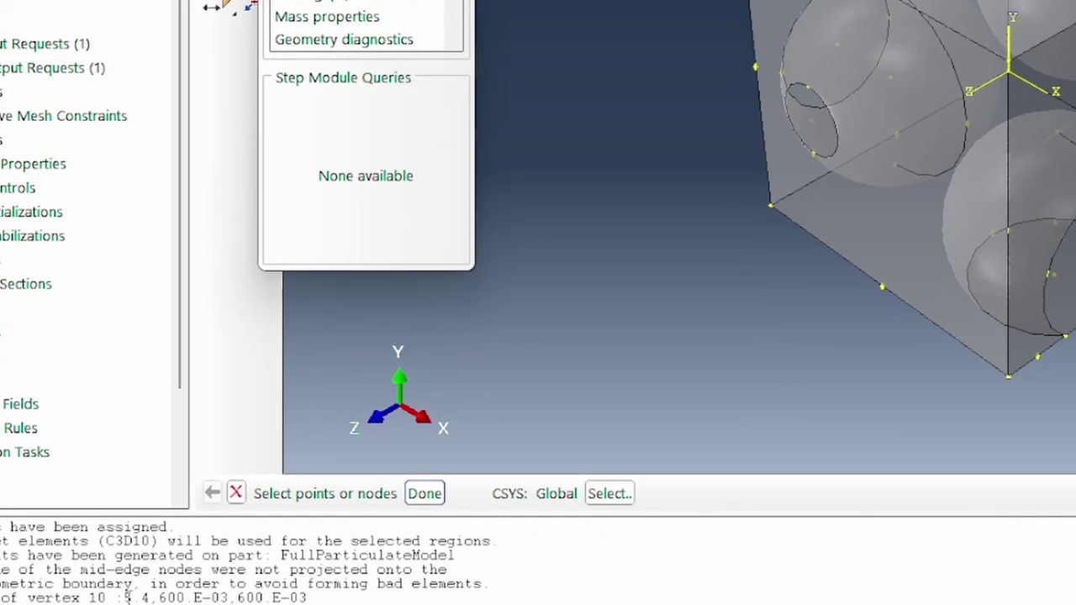
{"action": "left_click_drag", "start_coordinate": [126, 597], "coordinate": [310, 597]}
{"action": "key", "text": "ctrl+c"}
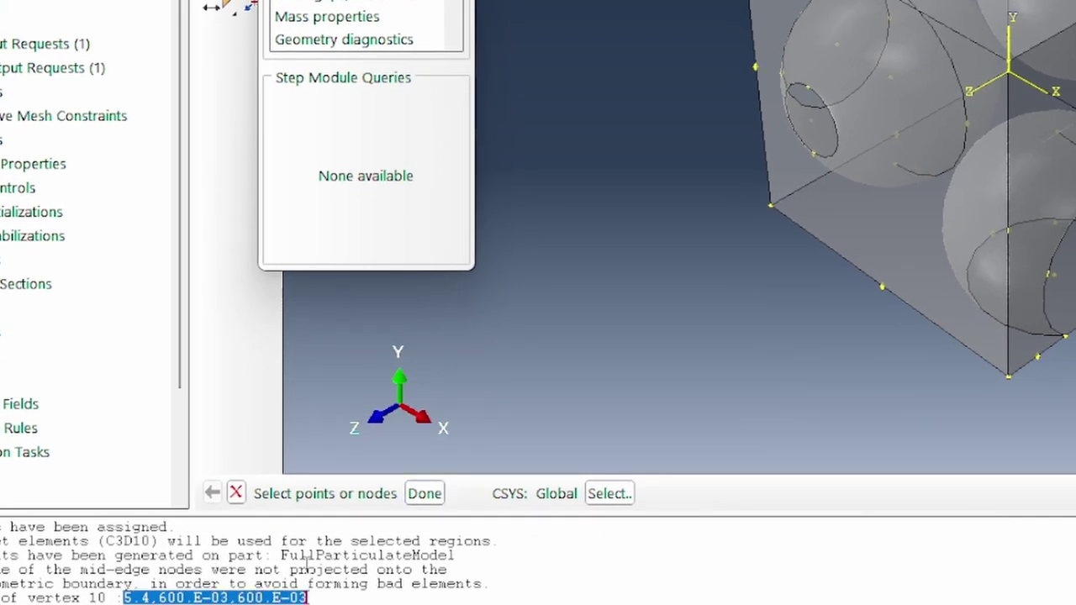
Create a reference point just outside the cube by reusing the copied corner coordinates with a modified X value
{"action": "key", "text": "Escape"}
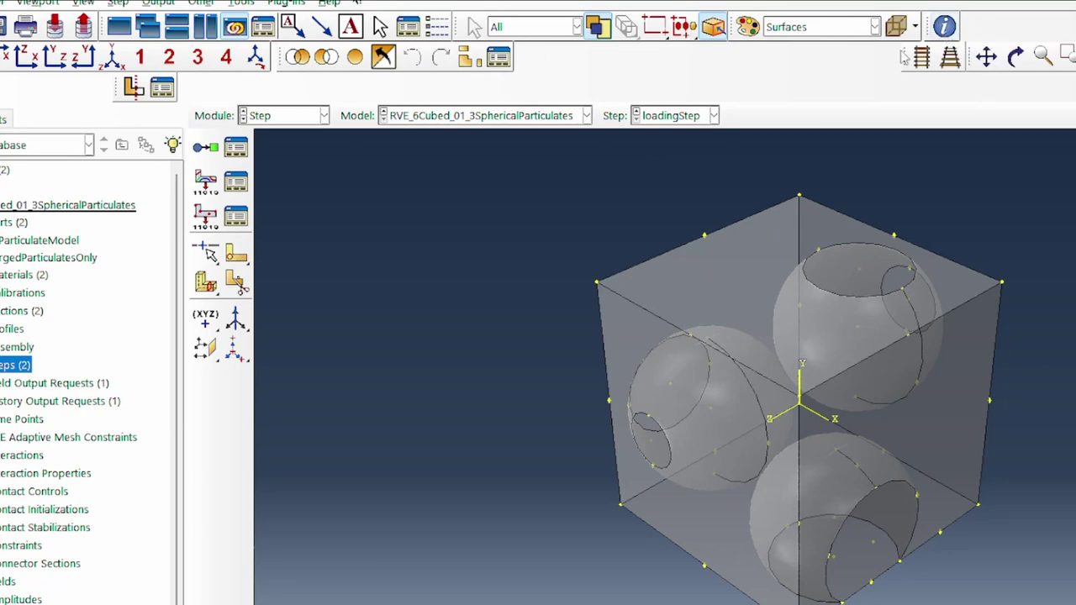
{"action": "left_click", "coordinate": [241, 4]}
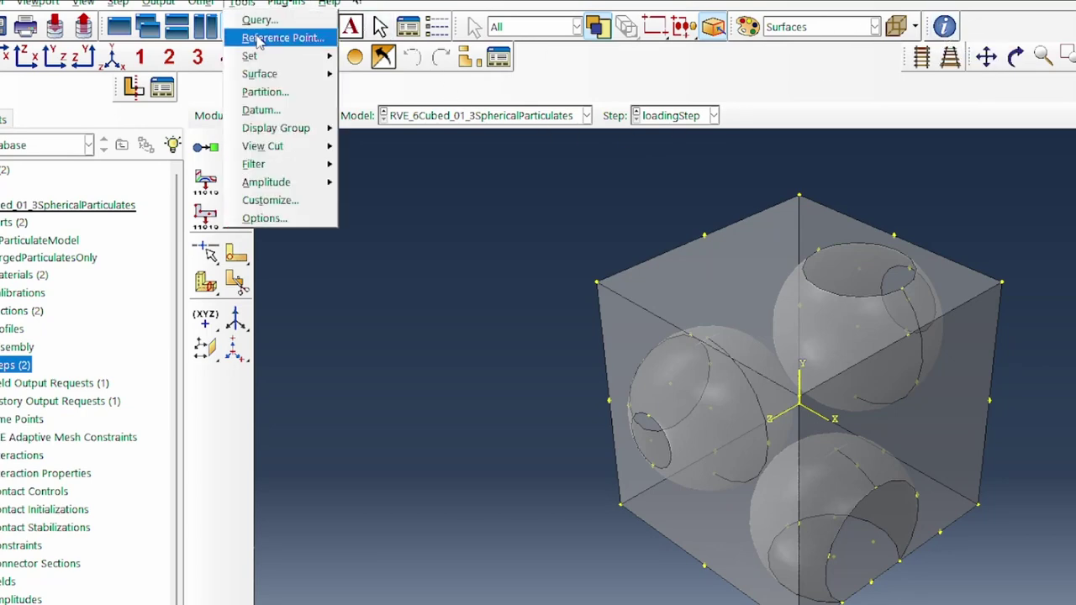
{"action": "left_click", "coordinate": [381, 221]}
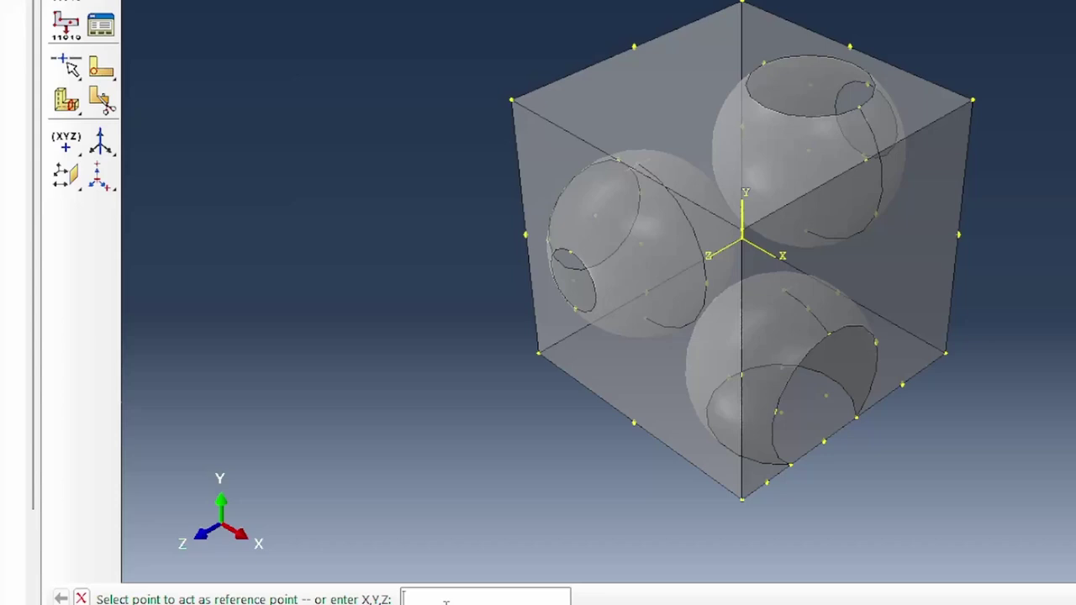
{"action": "key", "text": "ctrl+v"}
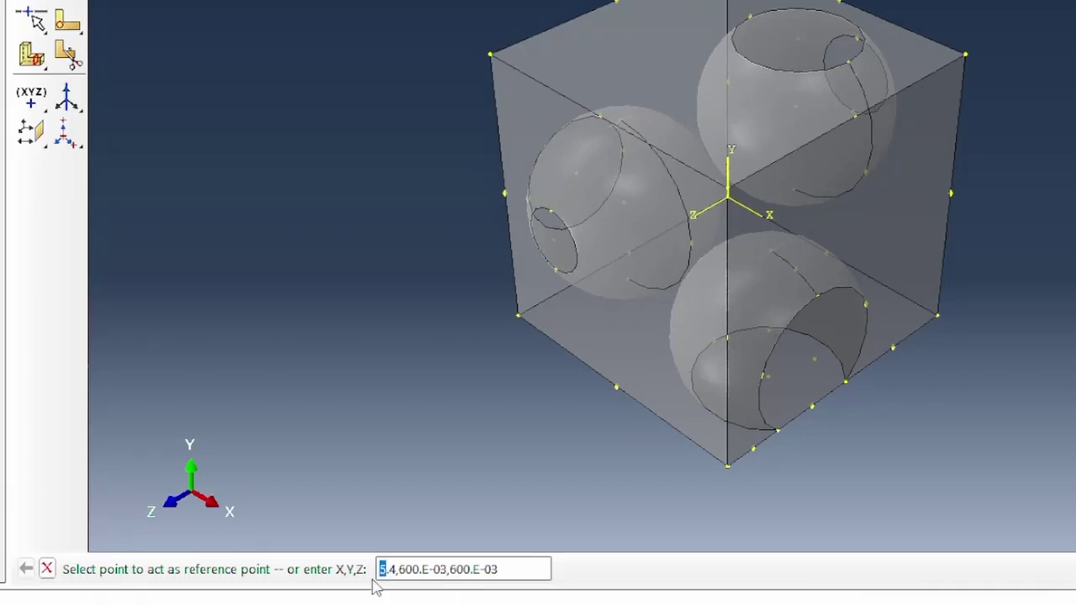
{"action": "key", "text": "Return"}
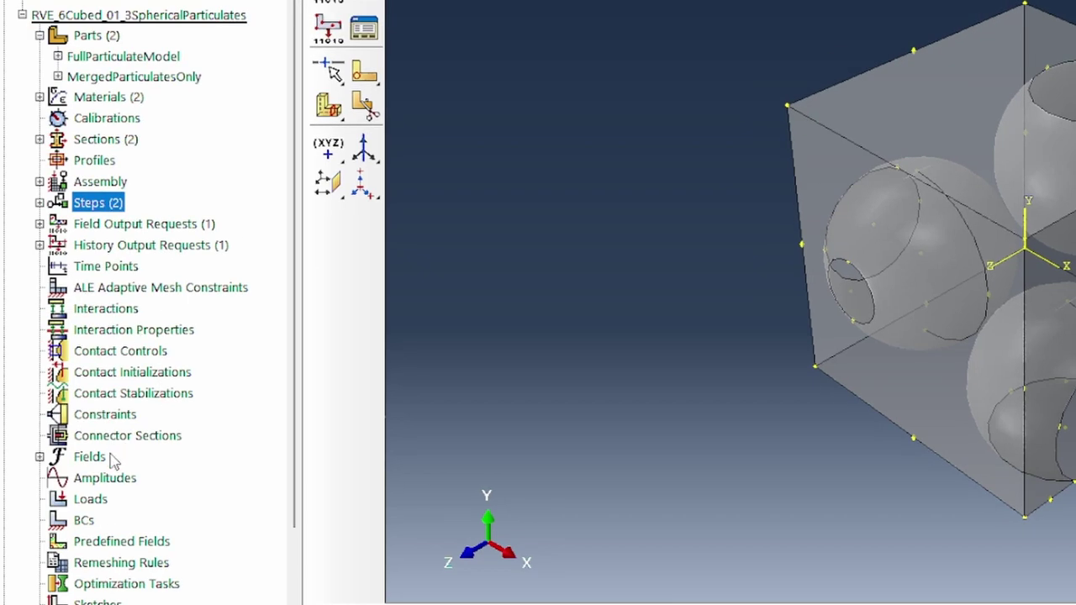
Create an assembly geometry set named RPSet that contains the reference point beside the cube
{"action": "scroll", "coordinate": [114, 463], "scroll_direction": "down", "scroll_amount": 1}
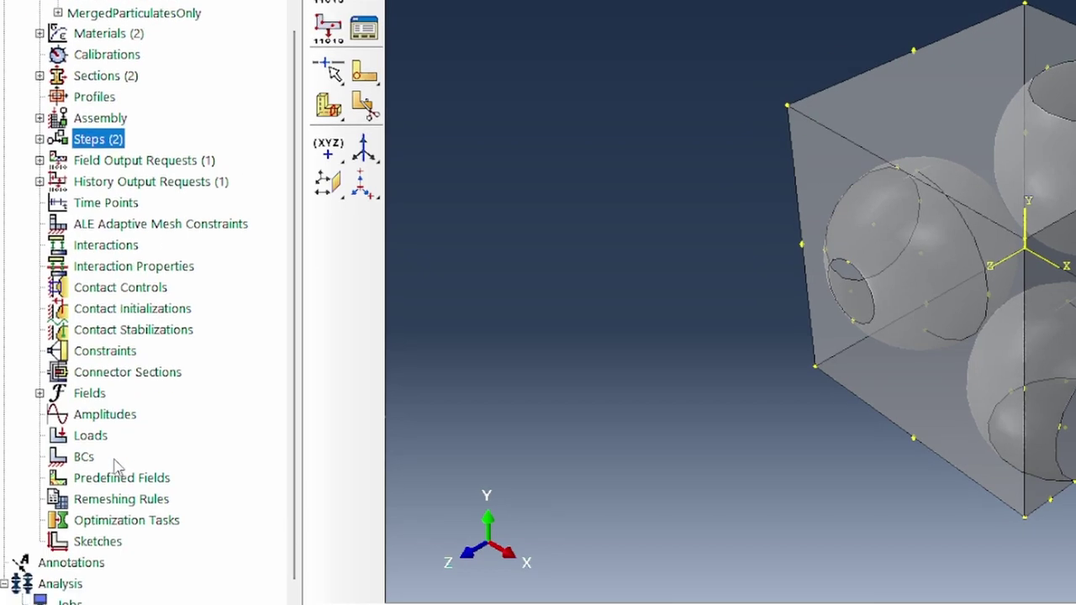
{"action": "left_click", "coordinate": [40, 118]}
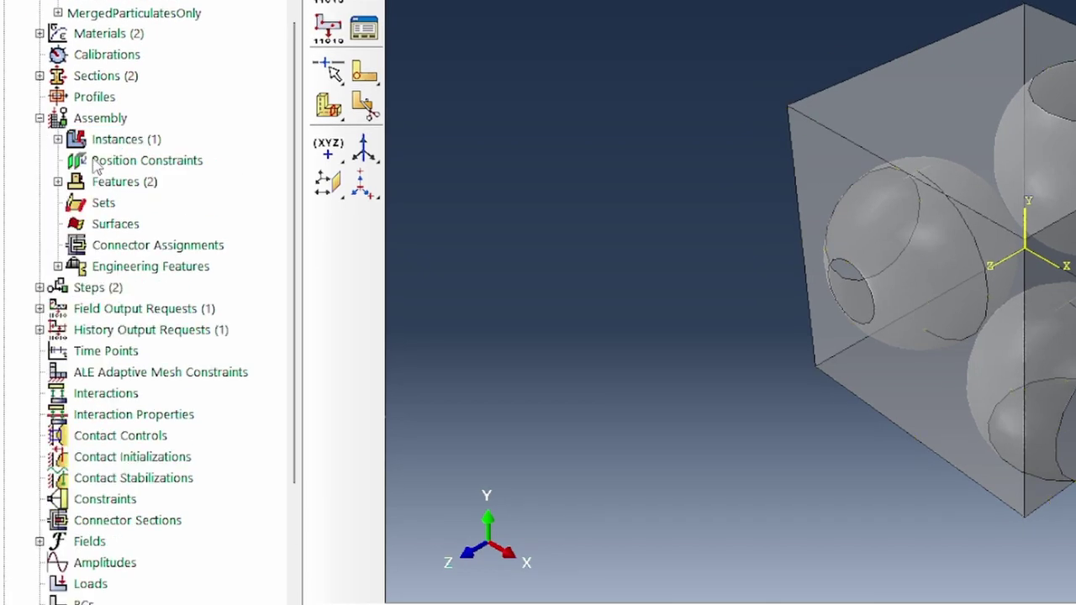
{"action": "left_click", "coordinate": [103, 203]}
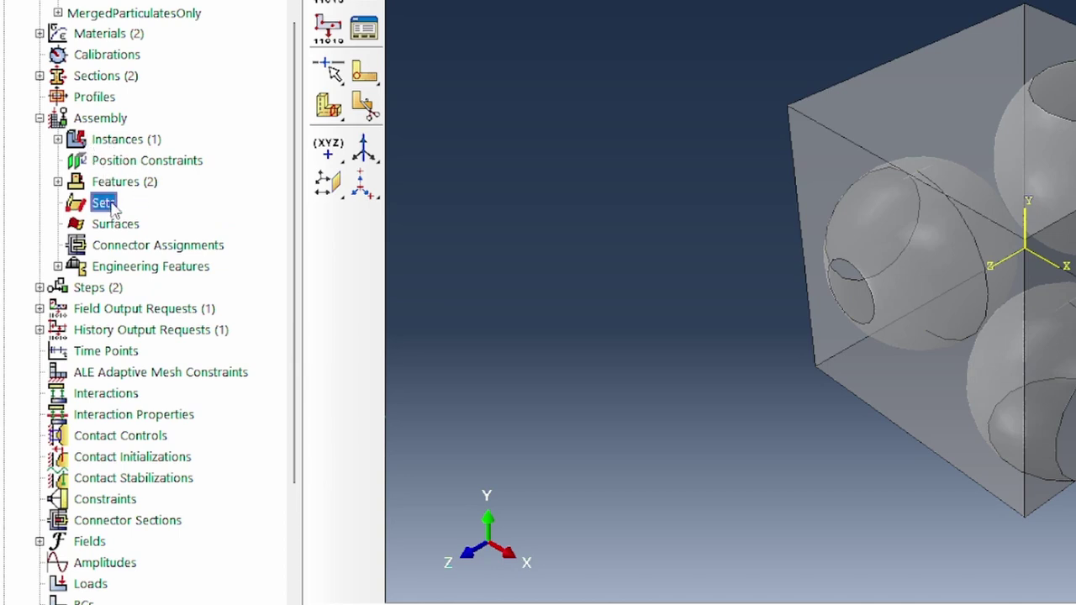
{"action": "double_click", "coordinate": [112, 209]}
{"action": "type", "text": "RP"}
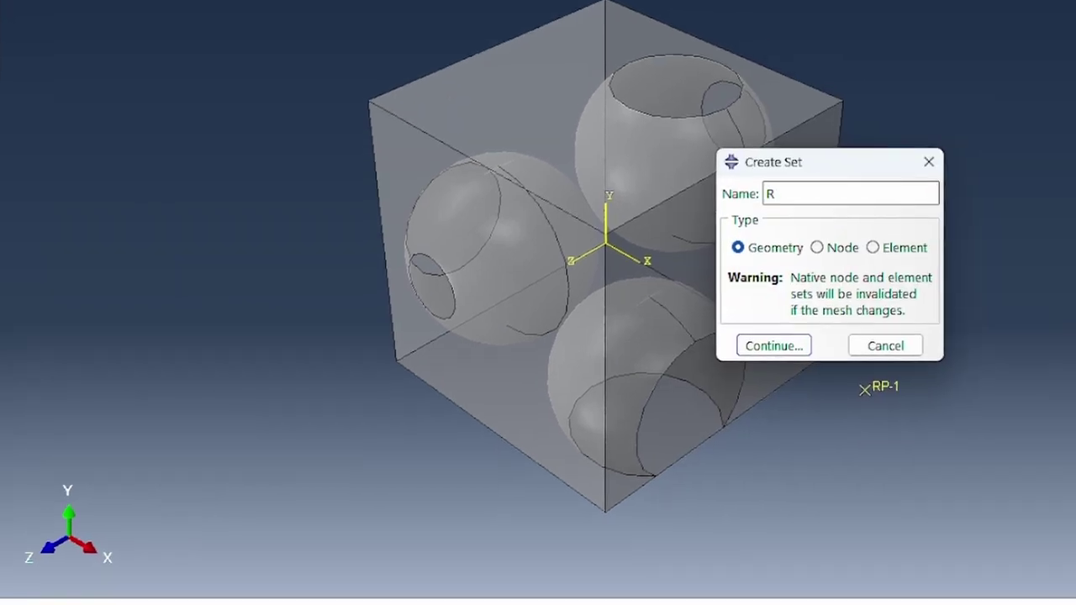
{"action": "type", "text": "Set"}
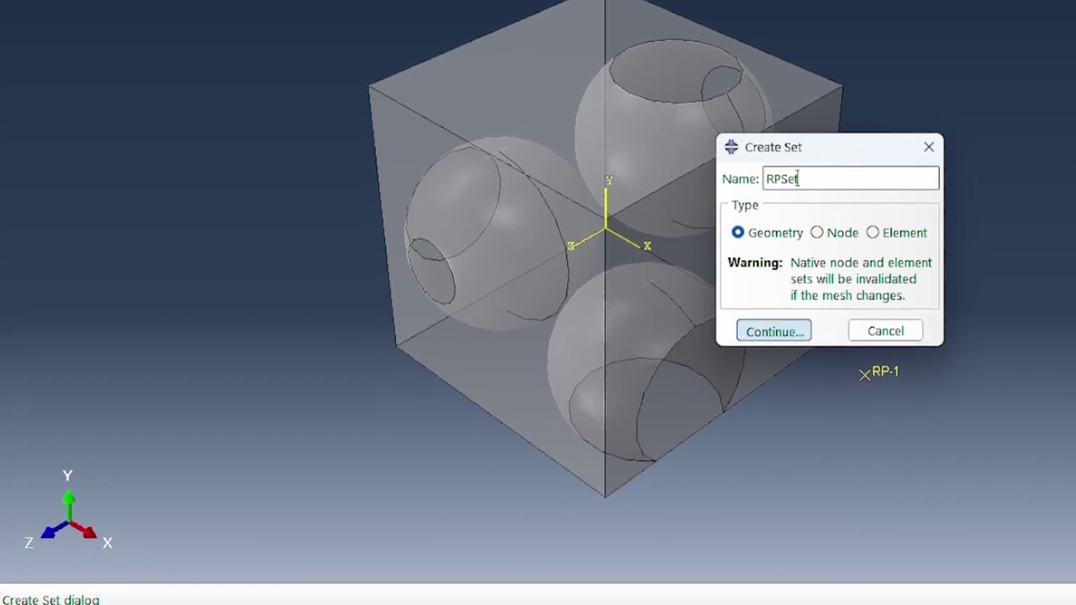
{"action": "left_click", "coordinate": [773, 342]}
{"action": "left_click", "coordinate": [878, 368]}
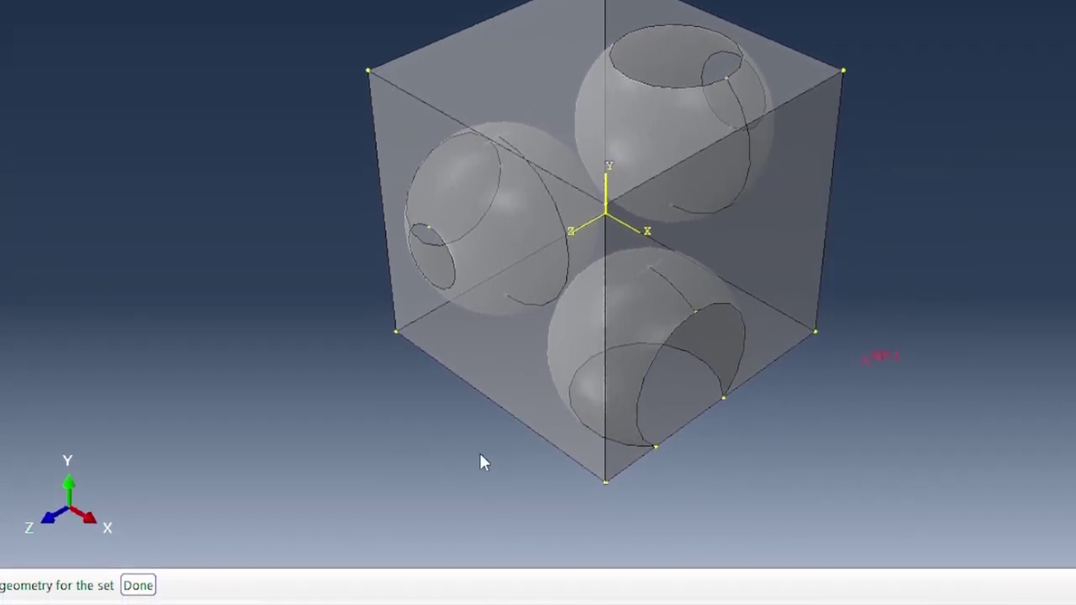
{"action": "left_click", "coordinate": [139, 581]}
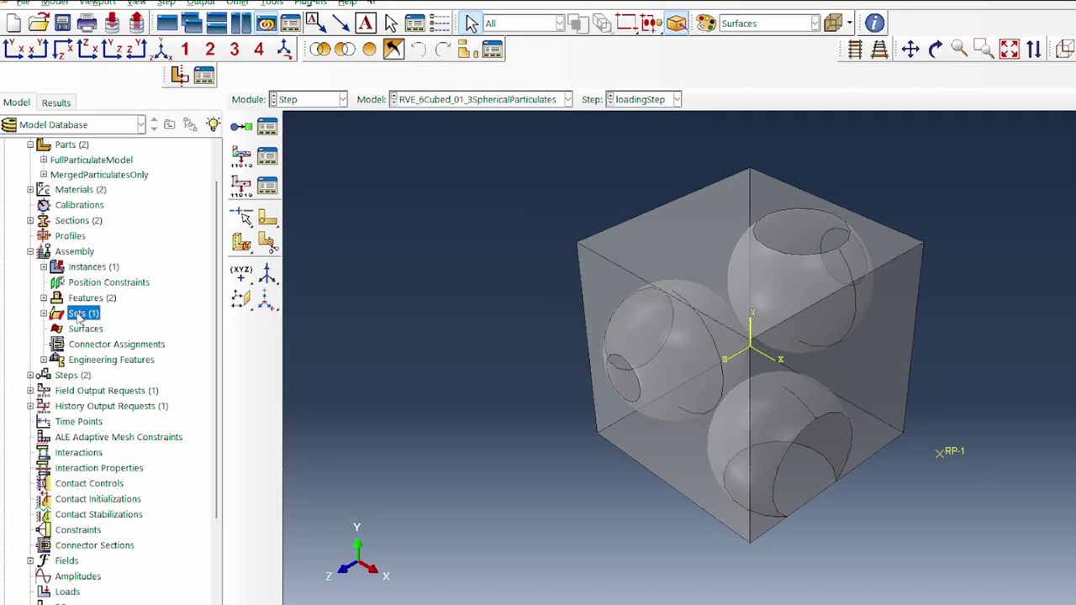
Create the assembly geometry sets XFront and XBack from the cube's two opposite faces normal to X
{"action": "double_click", "coordinate": [79, 317]}
{"action": "type", "text": "XFront"}
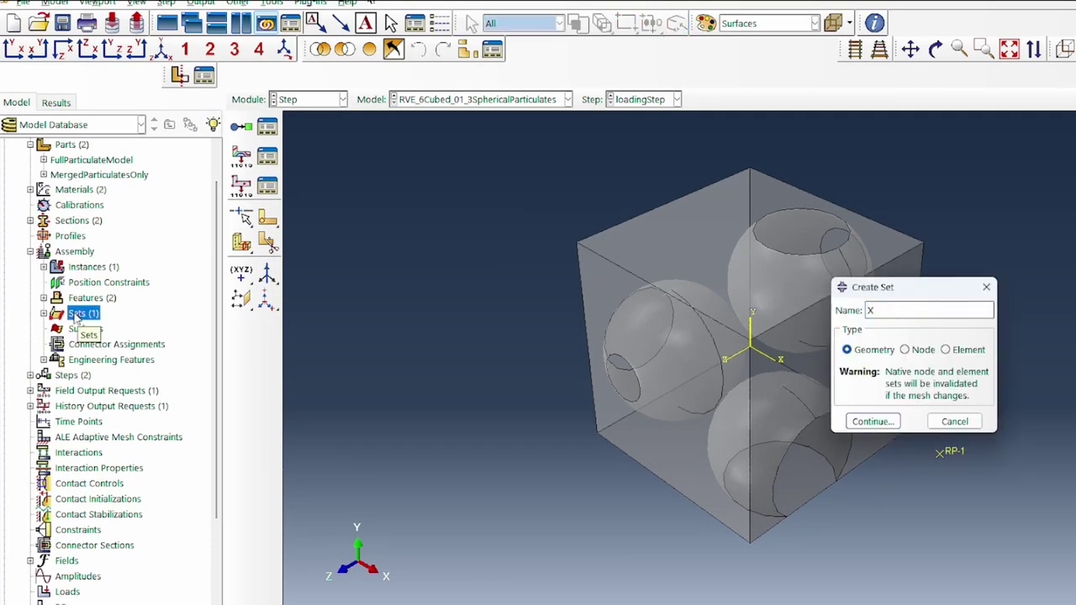
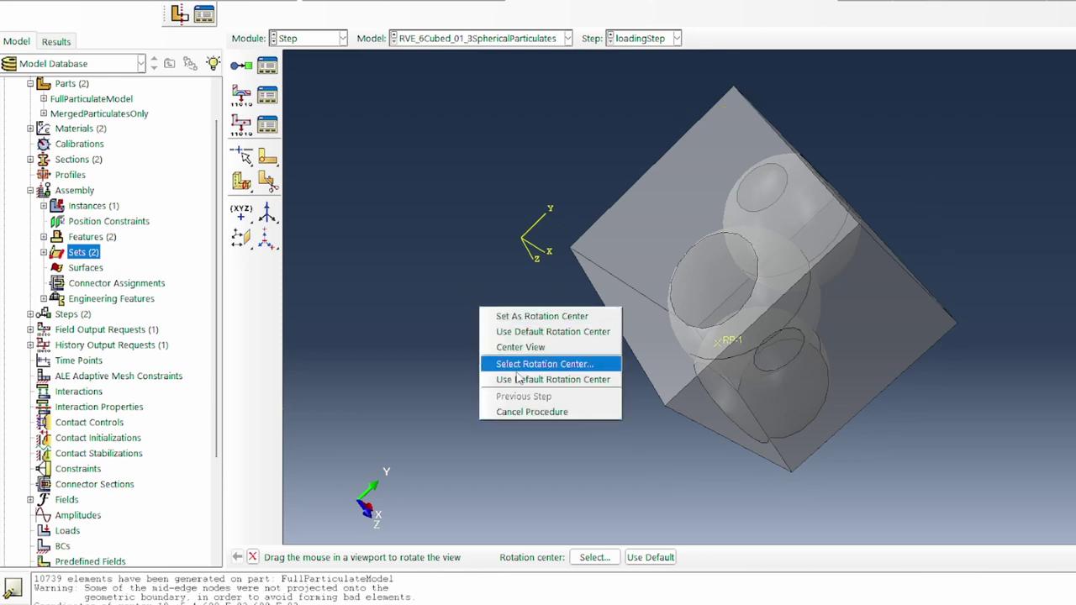
{"action": "left_click", "coordinate": [535, 414]}
{"action": "double_click", "coordinate": [82, 254]}
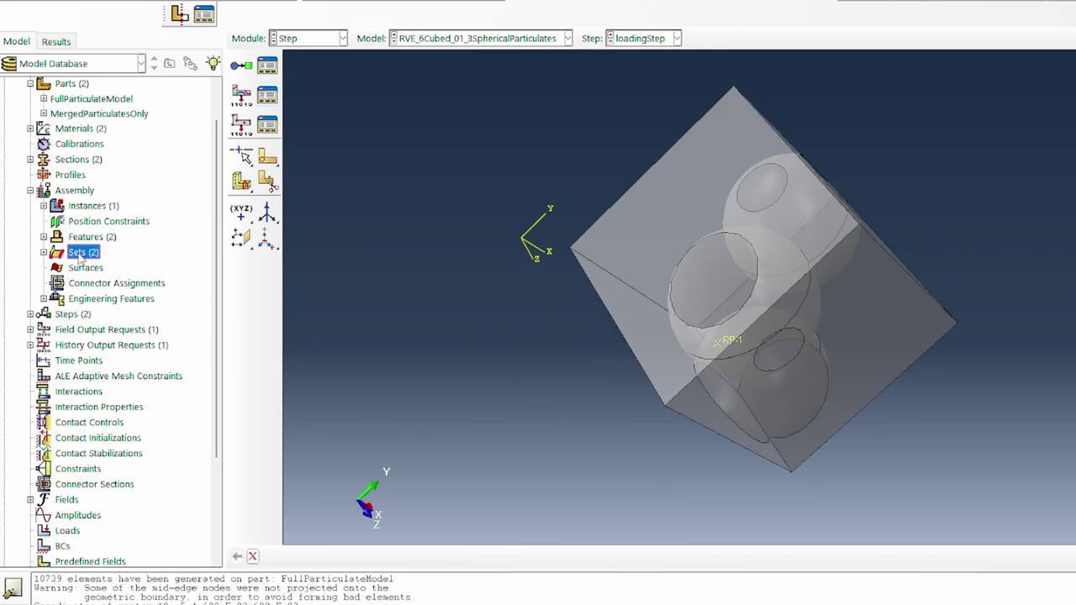
{"action": "type", "text": "XBack"}
{"action": "left_click", "coordinate": [872, 359]}
{"action": "left_click", "coordinate": [777, 207]}
{"action": "left_click", "coordinate": [541, 558]}
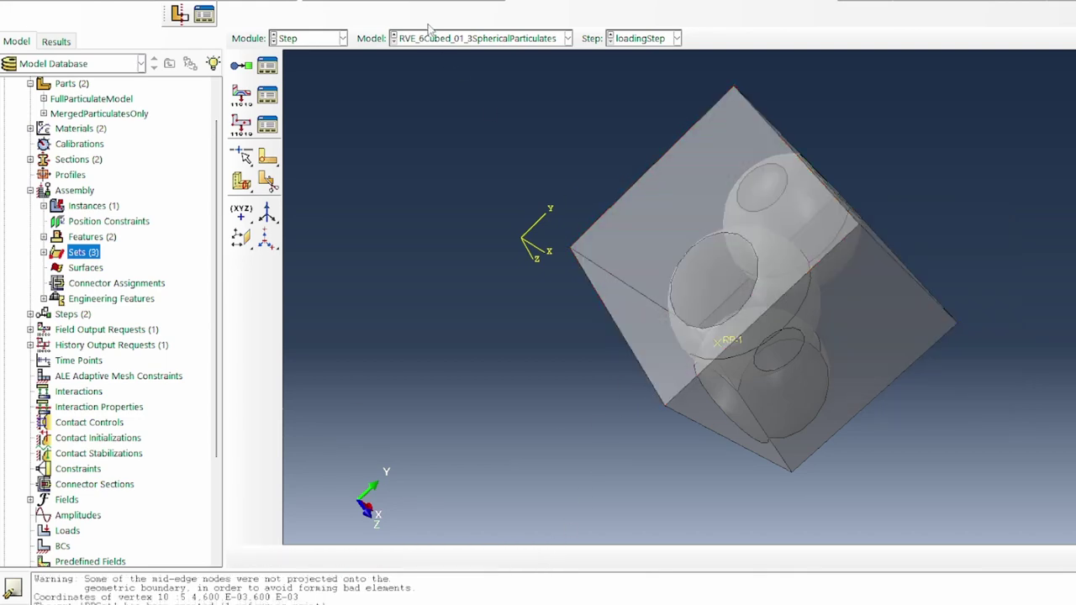
Create an assembly geometry set named YBase from the cube's base face normal to Y
{"action": "left_click_drag", "start_coordinate": [812, 312], "coordinate": [432, 326]}
{"action": "right_click", "coordinate": [430, 325]}
{"action": "left_click", "coordinate": [481, 428]}
{"action": "double_click", "coordinate": [77, 253]}
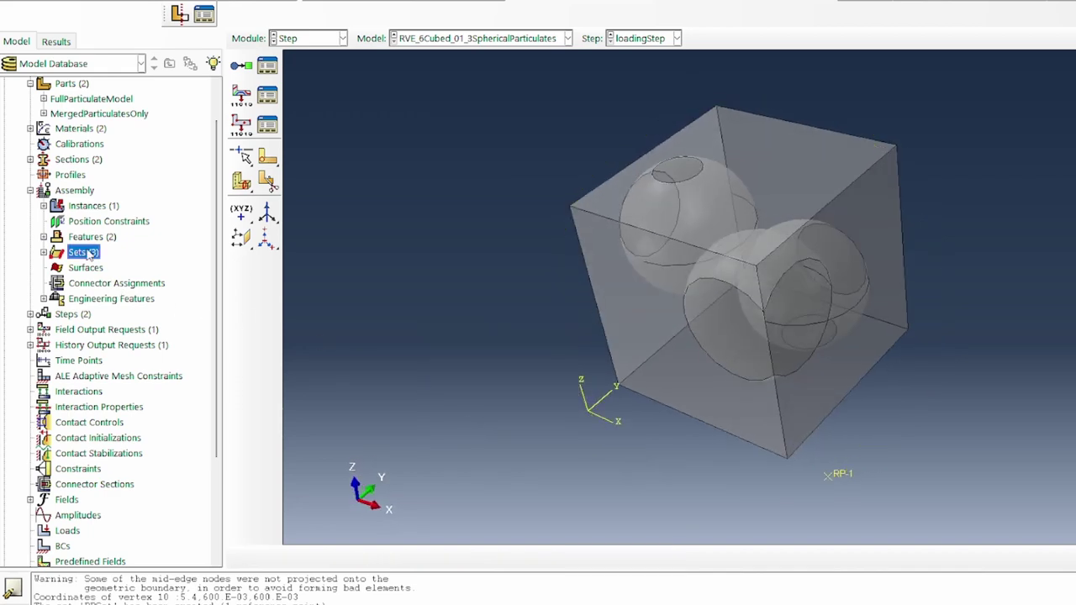
{"action": "type", "text": "YBase"}
{"action": "key", "text": "Return"}
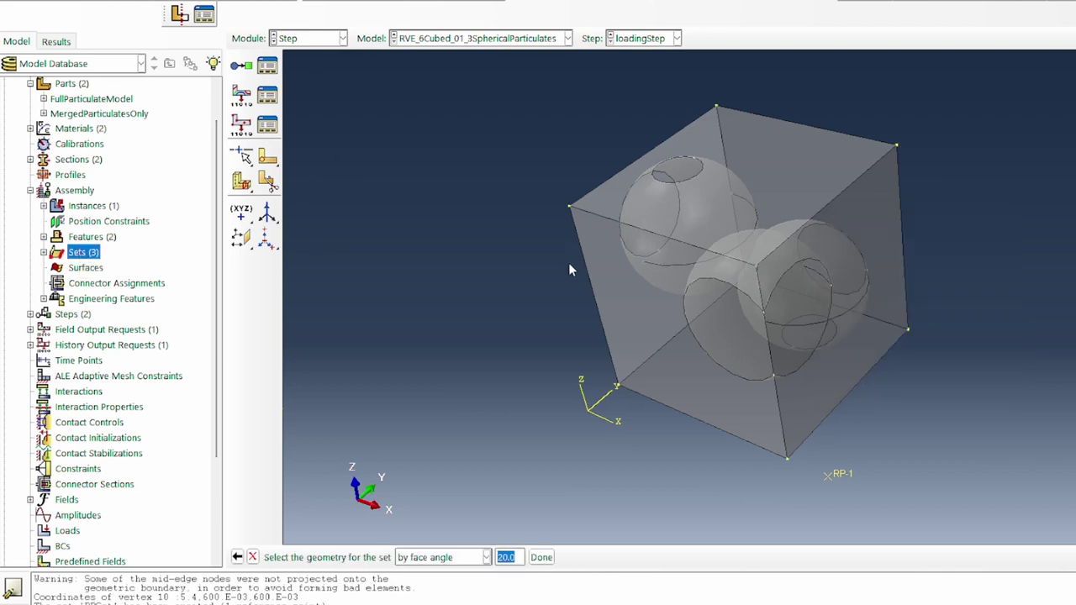
{"action": "left_click", "coordinate": [625, 287]}
{"action": "middle_click", "coordinate": [492, 85]}
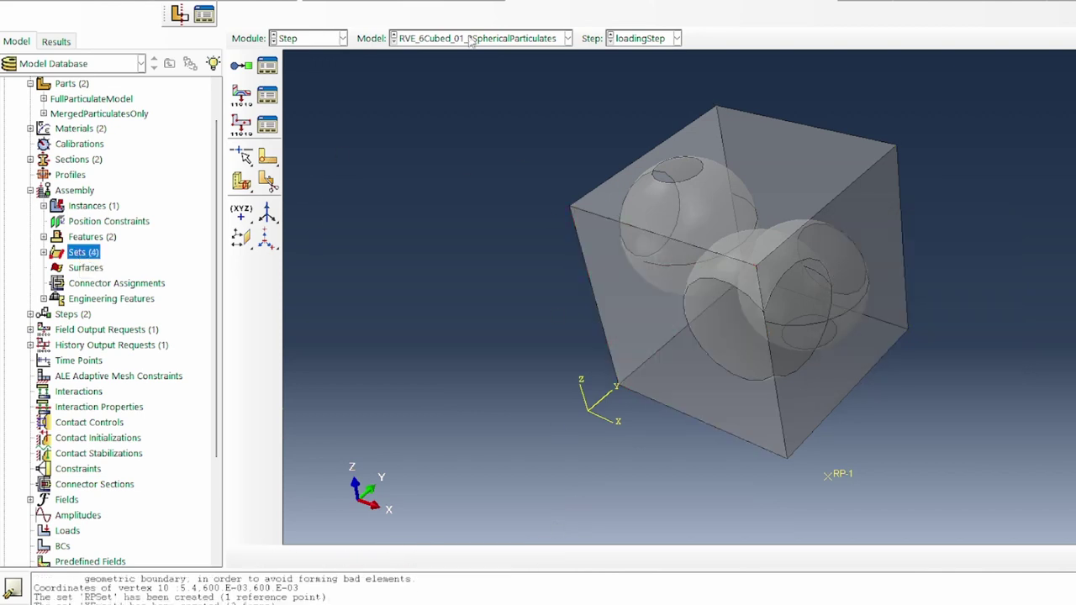
Create an assembly geometry set for the Z direction from the cube's rear face normal to Z
{"action": "left_click_drag", "start_coordinate": [757, 243], "coordinate": [723, 260]}
{"action": "right_click", "coordinate": [1071, 328]}
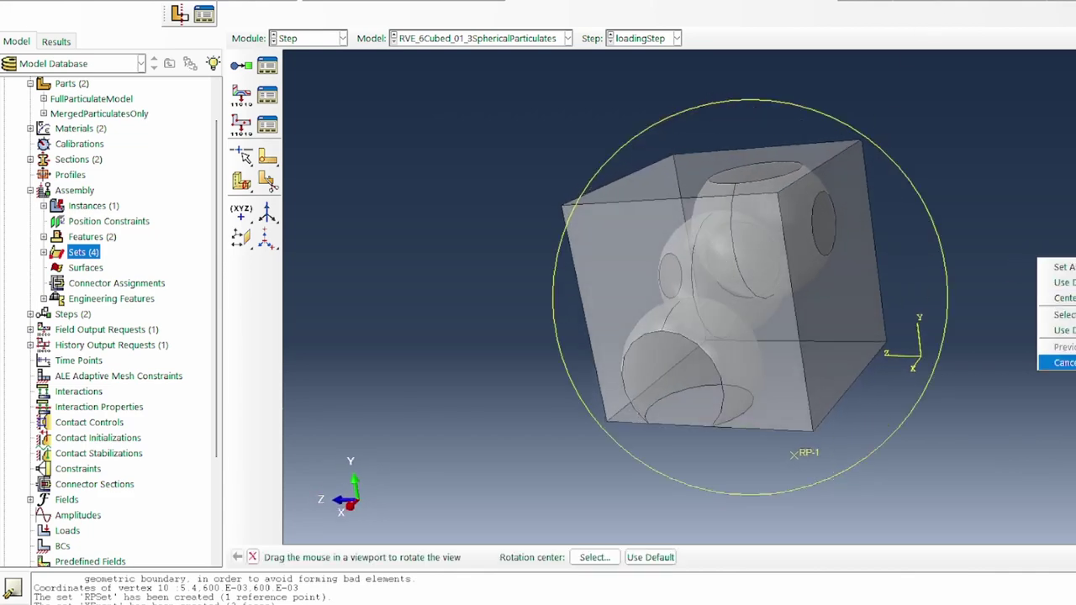
{"action": "left_click", "coordinate": [1063, 362]}
{"action": "double_click", "coordinate": [77, 252]}
{"action": "type", "text": "Z"}
{"action": "key", "text": "Return"}
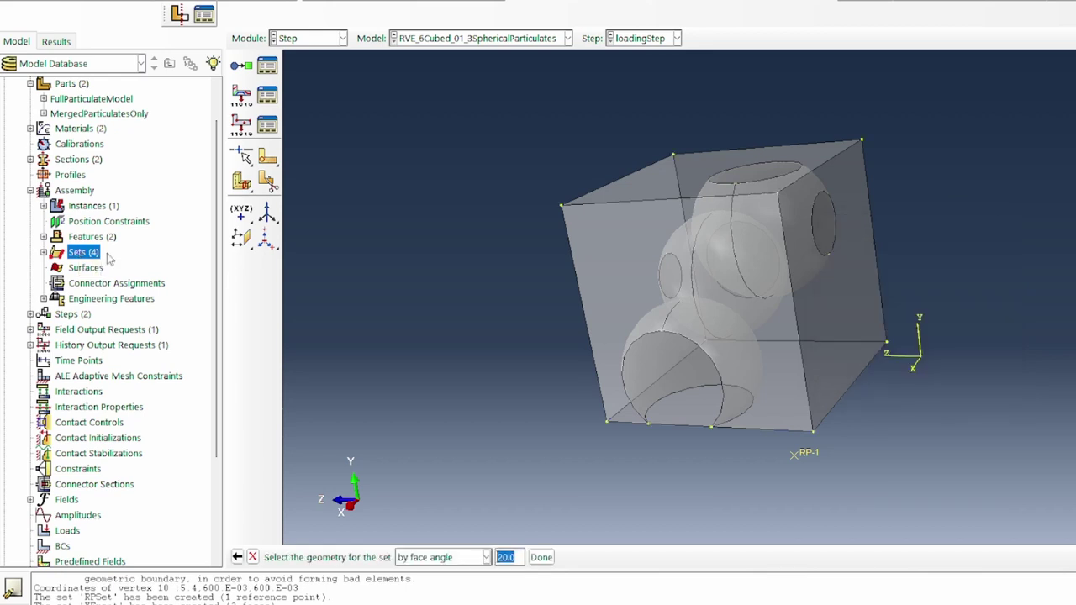
{"action": "left_click", "coordinate": [838, 297]}
{"action": "left_click", "coordinate": [542, 557]}
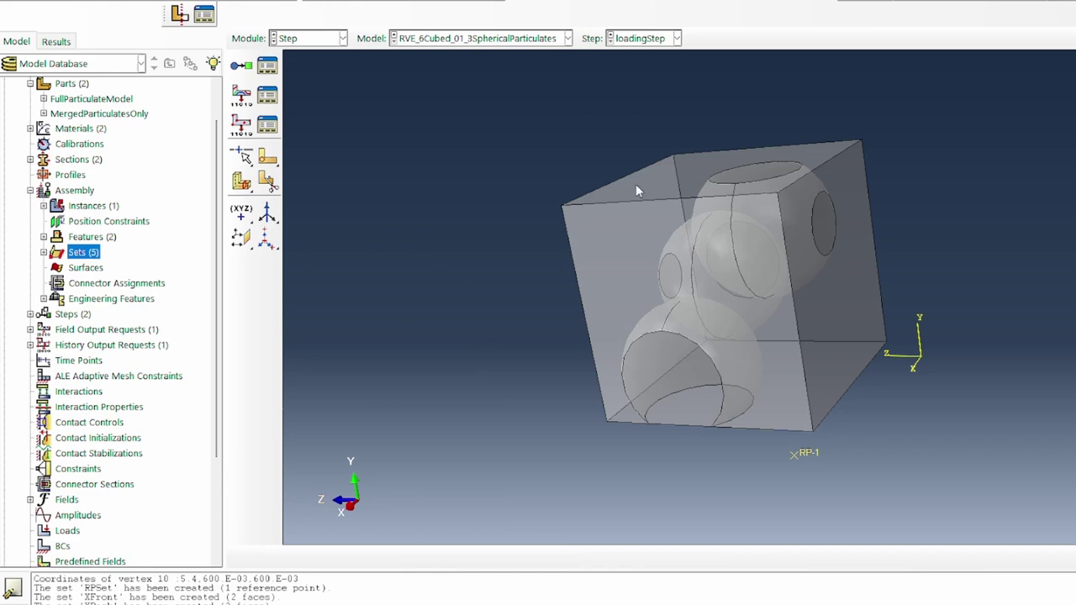
Colour-code the model by sets and check which cube faces the sets cover
{"action": "left_click", "coordinate": [794, 26]}
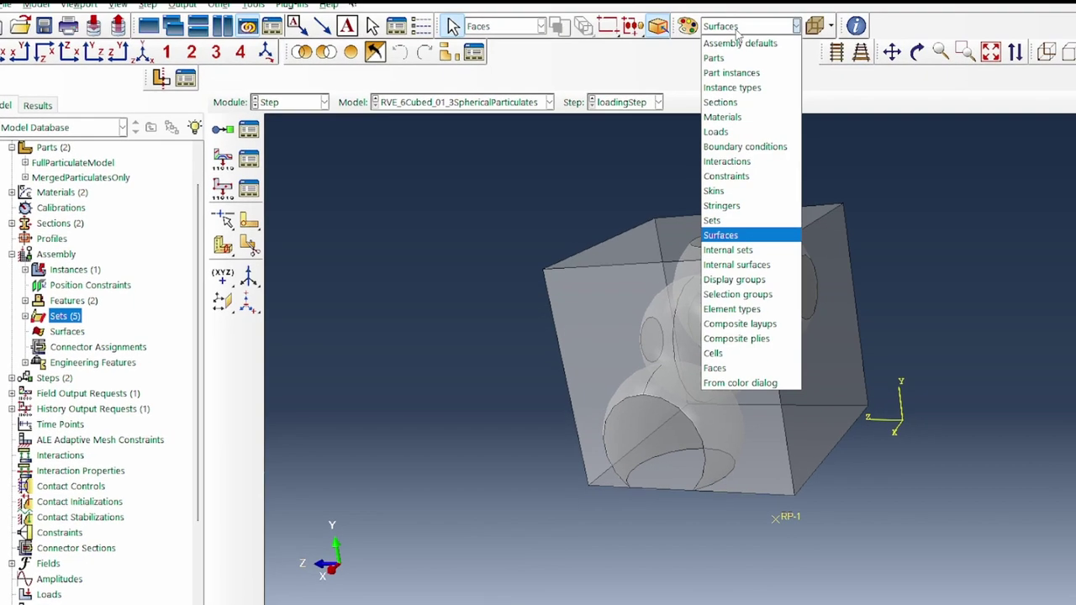
{"action": "left_click", "coordinate": [740, 221]}
{"action": "left_click", "coordinate": [144, 54]}
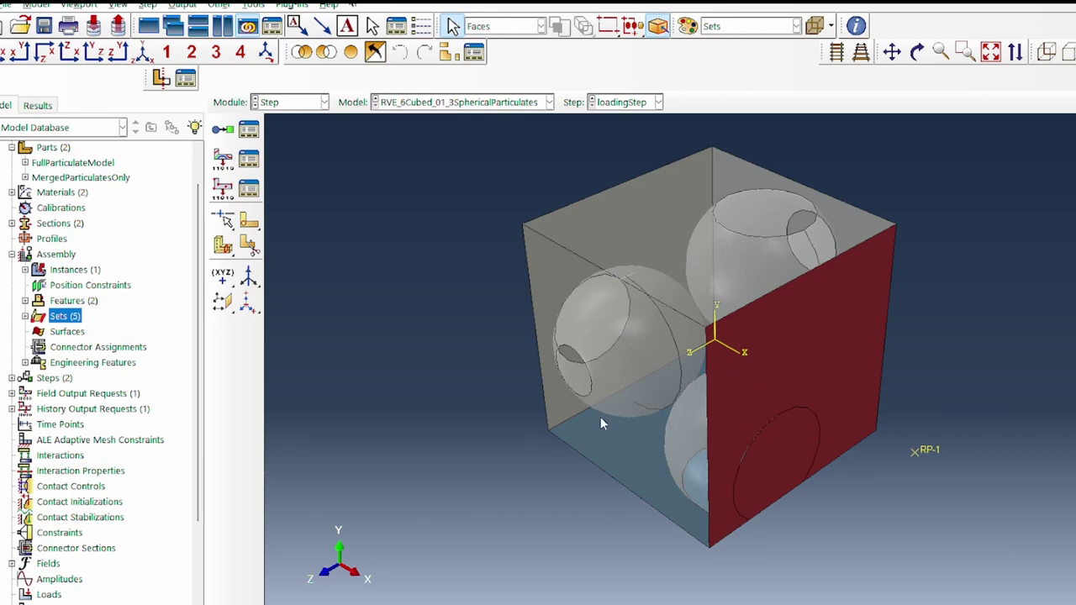
{"action": "left_click", "coordinate": [916, 52]}
{"action": "left_click_drag", "start_coordinate": [824, 364], "coordinate": [767, 292]}
Create a history output request named RPHO in loadingStep and set its domain to the set RPSet
{"action": "double_click", "coordinate": [89, 409]}
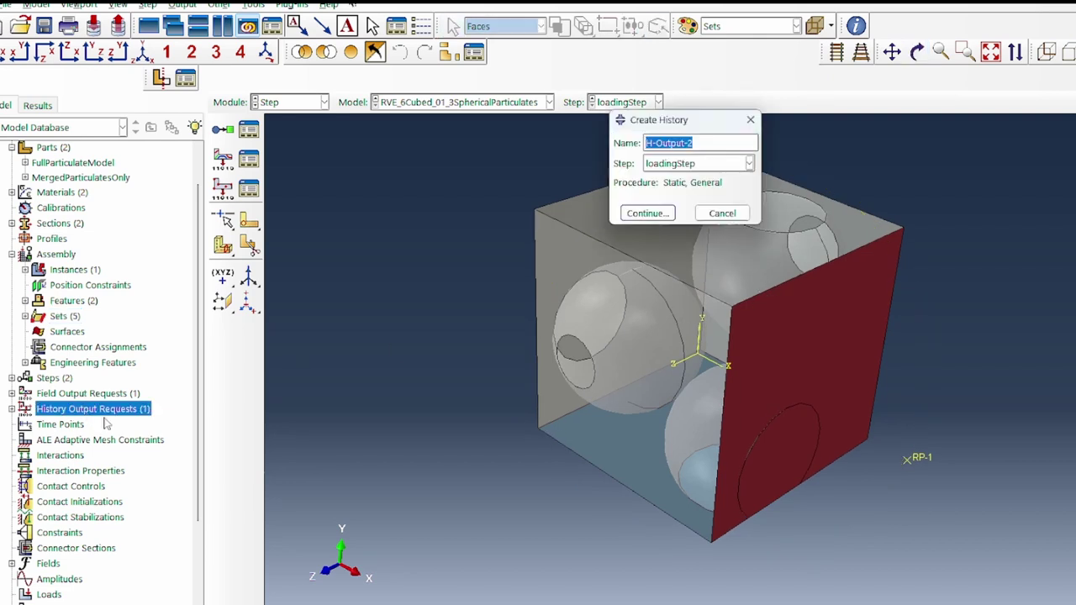
{"action": "type", "text": "RPHO"}
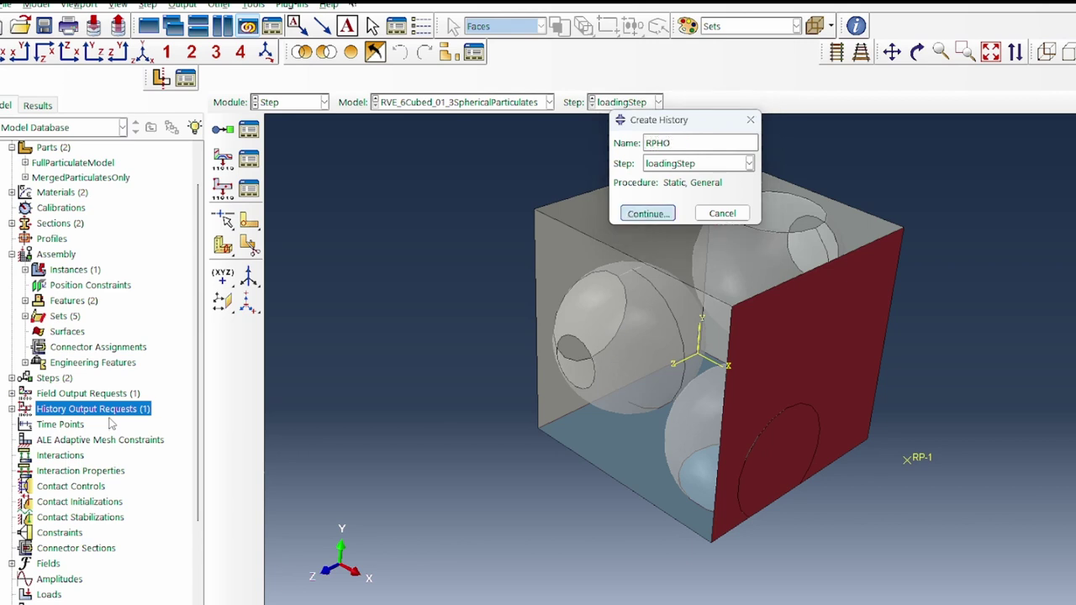
{"action": "left_click", "coordinate": [647, 214]}
{"action": "left_click", "coordinate": [712, 187]}
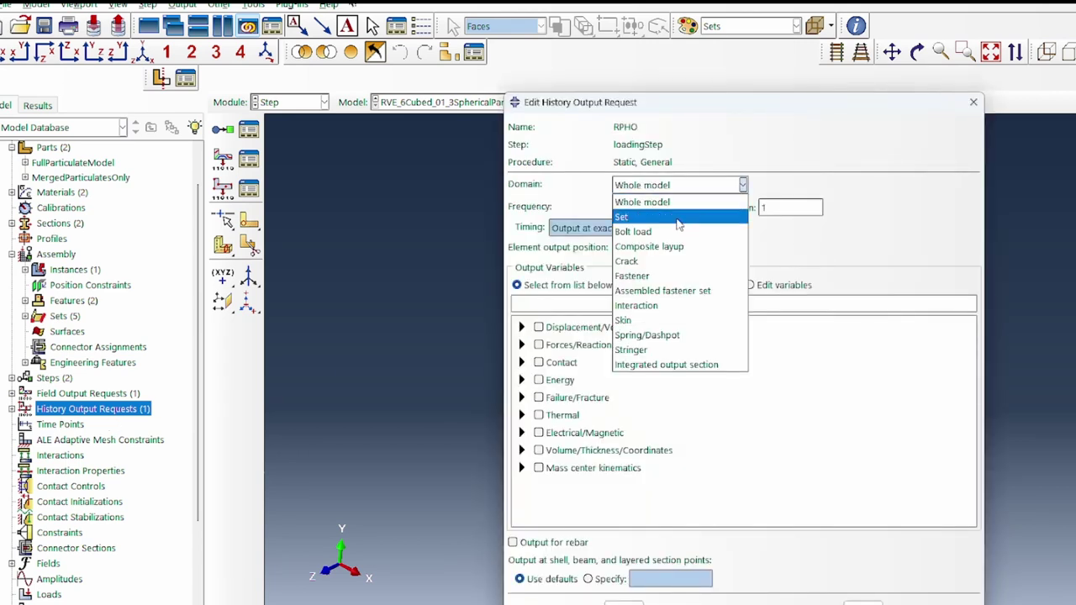
{"action": "left_click", "coordinate": [679, 217]}
{"action": "left_click", "coordinate": [835, 186]}
{"action": "left_click", "coordinate": [802, 206]}
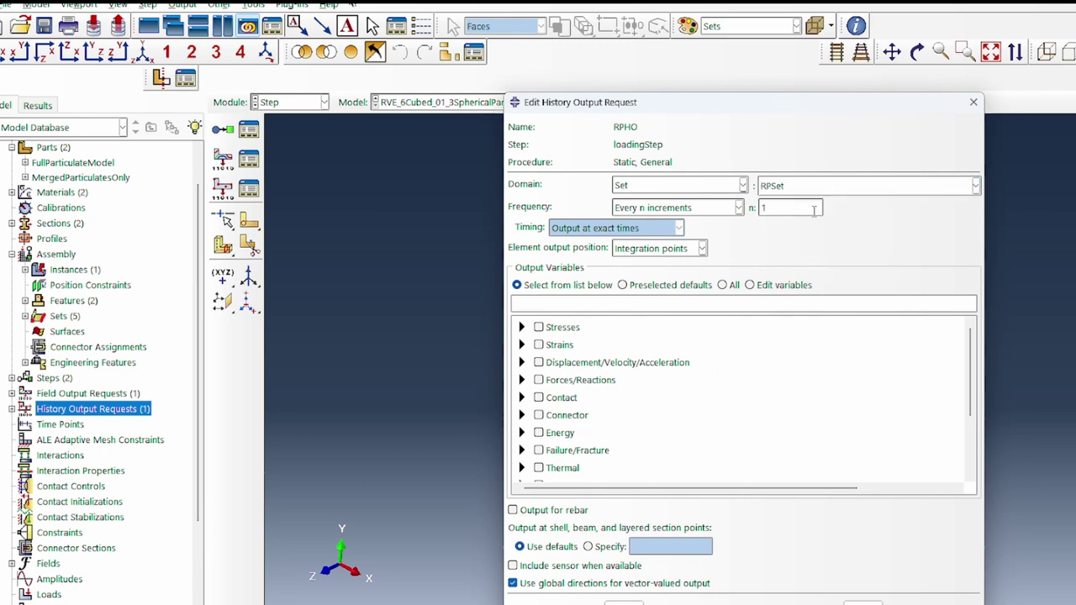
Specify RF1 and U1 as the output variables of the RPHO request and accept it
{"action": "left_click", "coordinate": [623, 301]}
{"action": "type", "text": "rf"}
{"action": "key", "text": "BackSpace"}
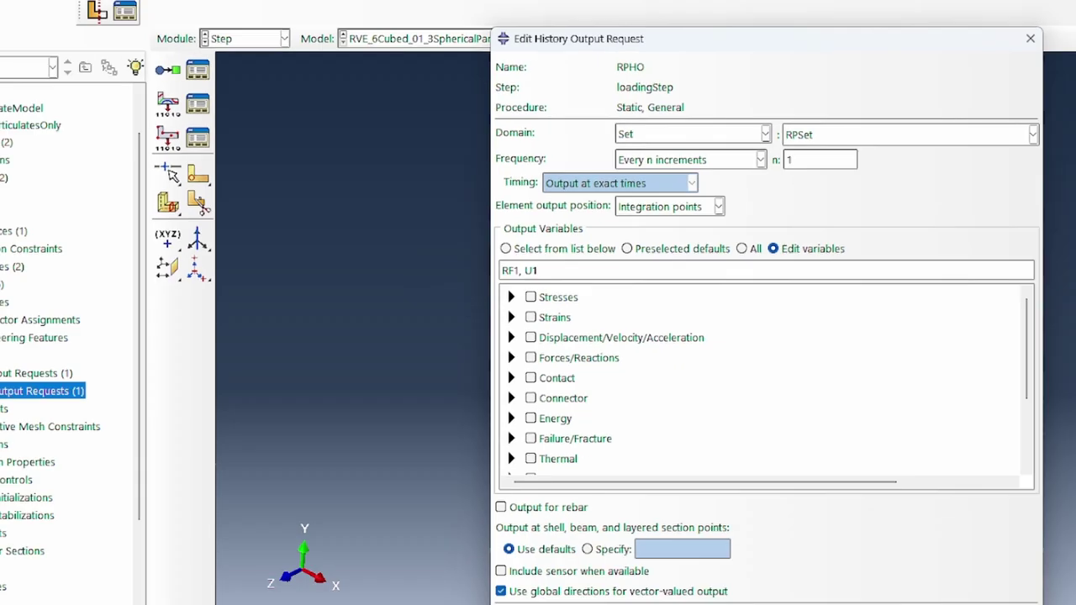
{"action": "key", "text": "Return"}
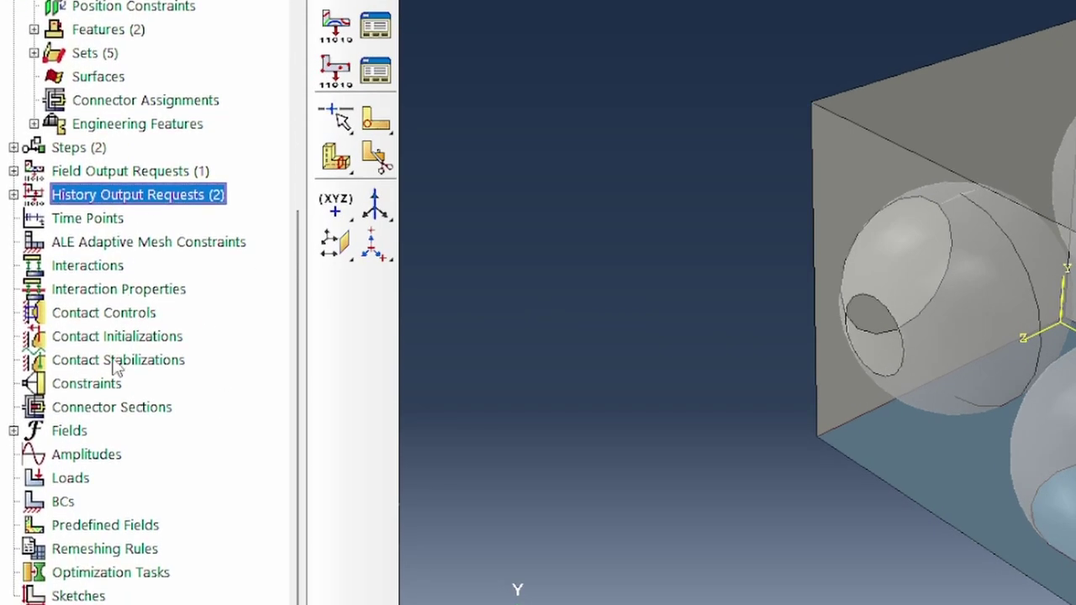
Create a constraint of type Equation named xConstraint
{"action": "left_click", "coordinate": [89, 385]}
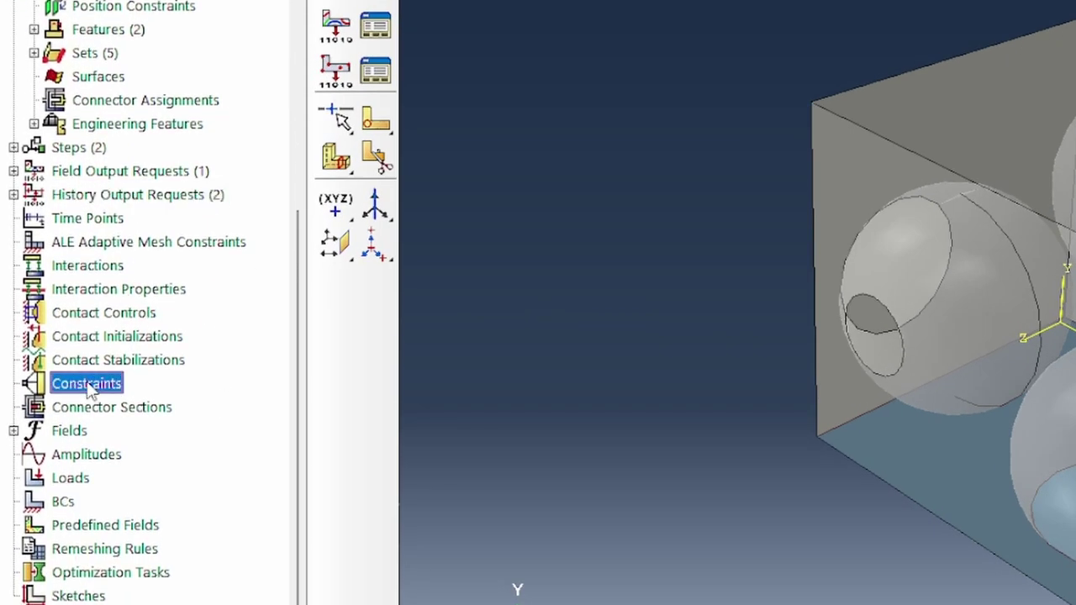
{"action": "type", "text": "Xcon"}
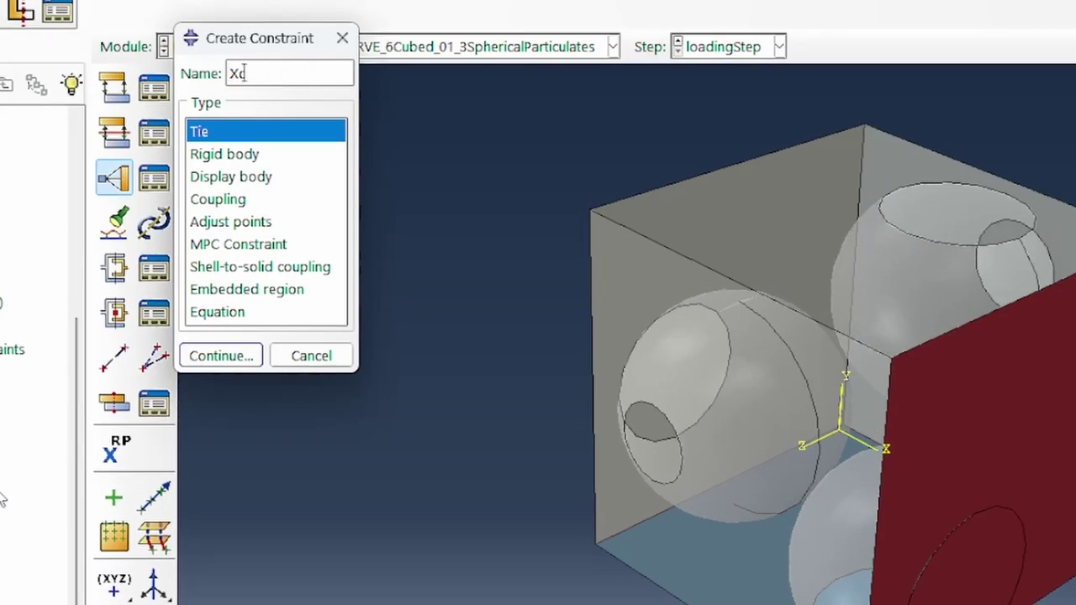
{"action": "key", "text": "BackSpace"}
{"action": "key", "text": "BackSpace"}
{"action": "key", "text": "BackSpace"}
{"action": "type", "text": "Constraint"}
{"action": "left_click", "coordinate": [238, 312]}
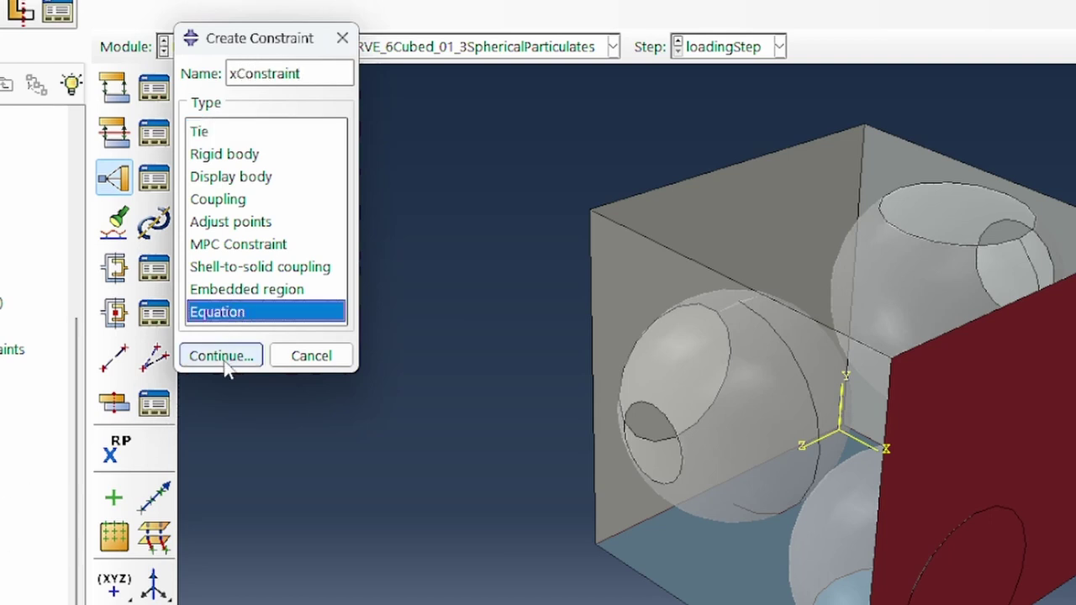
{"action": "left_click", "coordinate": [221, 356]}
Enter the first term of xConstraint with coefficient 1, set XFront and degree of freedom 1
{"action": "type", "text": "1"}
{"action": "left_click", "coordinate": [403, 229]}
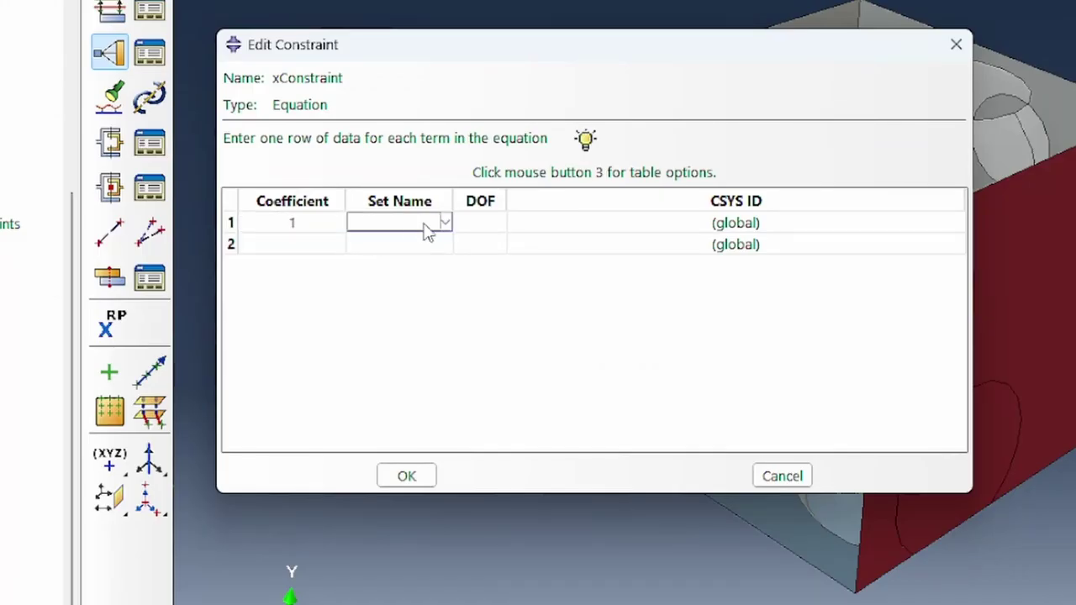
{"action": "left_click", "coordinate": [444, 222]}
{"action": "left_click", "coordinate": [433, 285]}
{"action": "left_click", "coordinate": [488, 222]}
{"action": "type", "text": "1"}
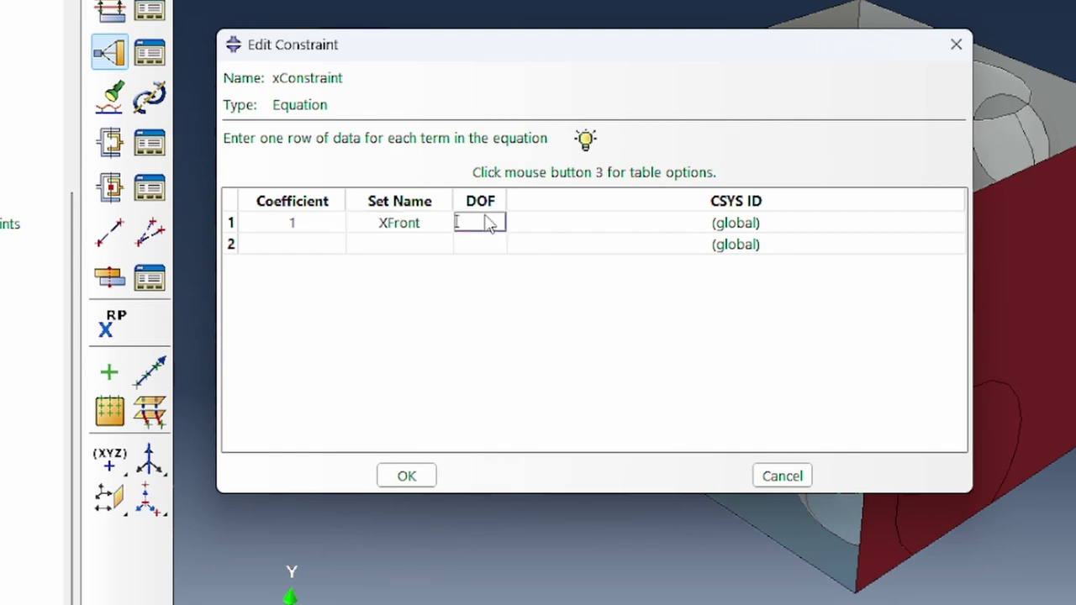
Enter the second term of xConstraint with coefficient -1, set RPSet and degree of freedom 1, and accept the constraint
{"action": "left_click", "coordinate": [492, 248]}
{"action": "type", "text": "1"}
{"action": "left_click", "coordinate": [423, 247]}
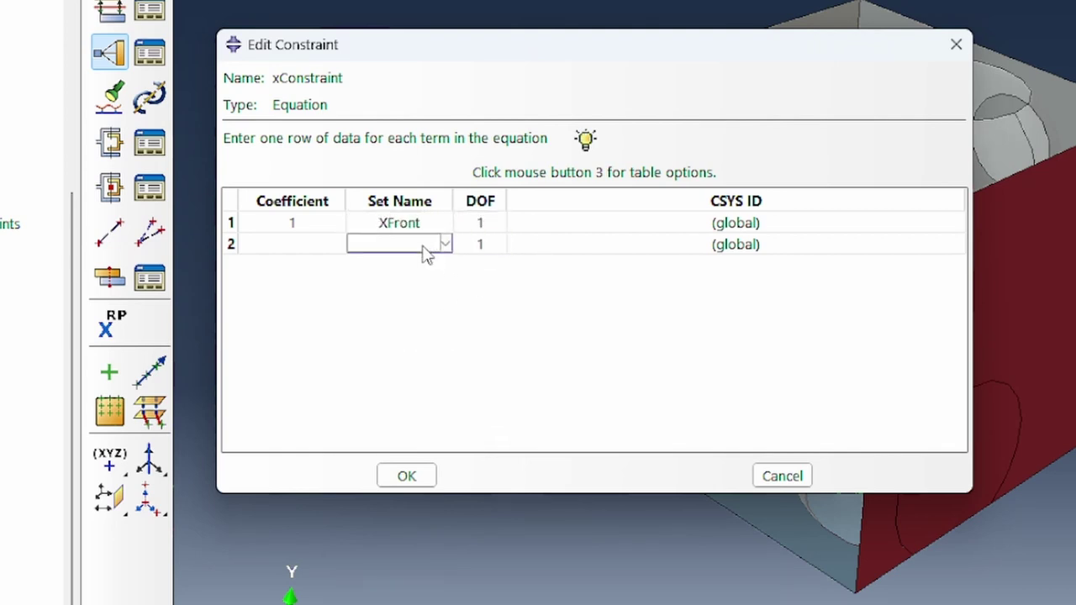
{"action": "left_click", "coordinate": [425, 247]}
{"action": "left_click", "coordinate": [400, 266]}
{"action": "left_click", "coordinate": [331, 245]}
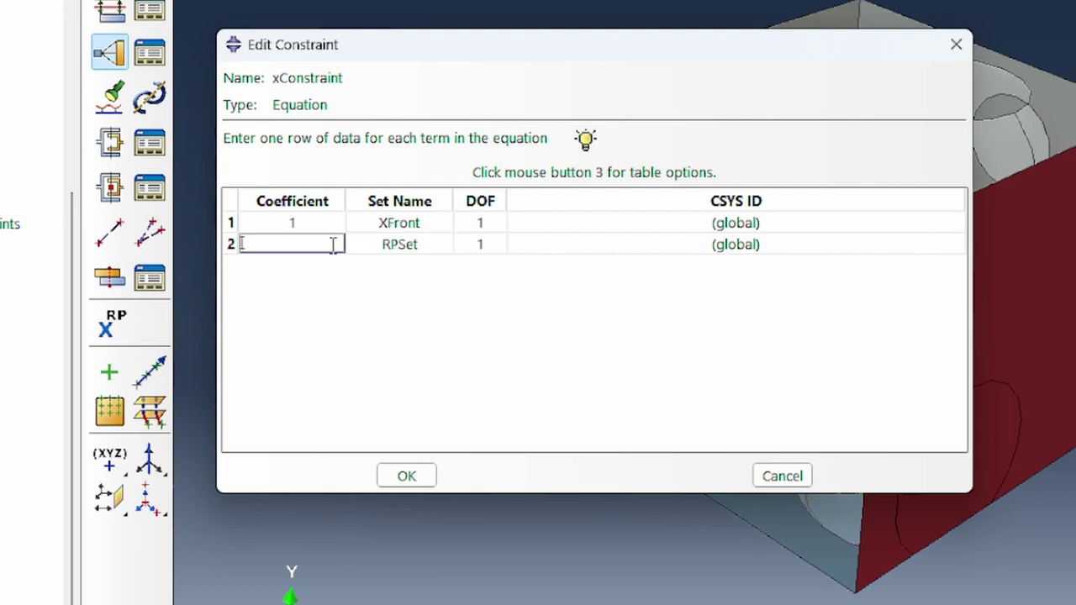
{"action": "key", "text": "Return"}
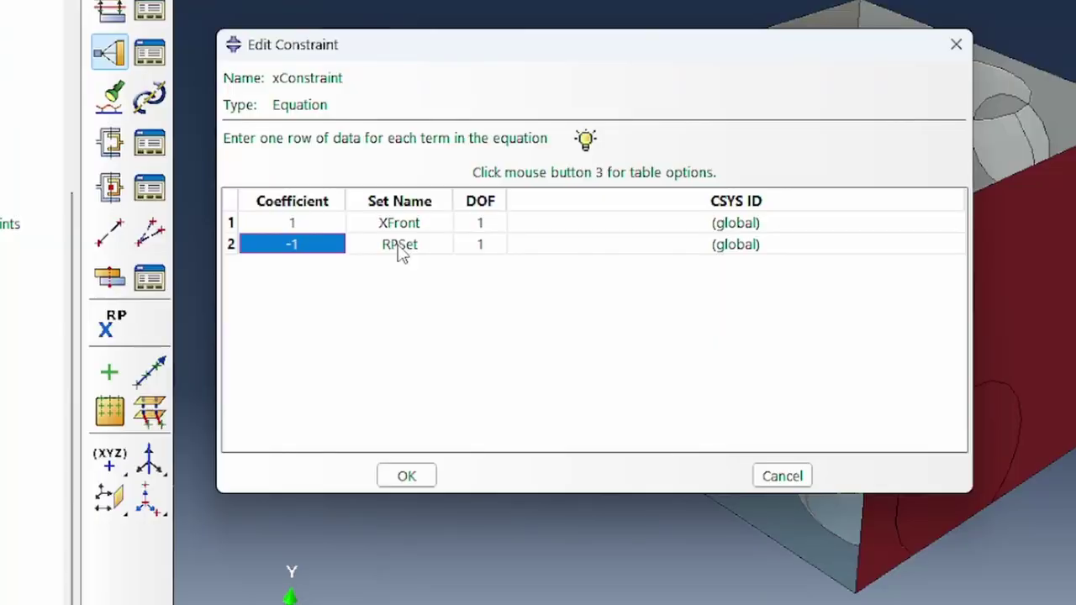
{"action": "left_click", "coordinate": [406, 476]}
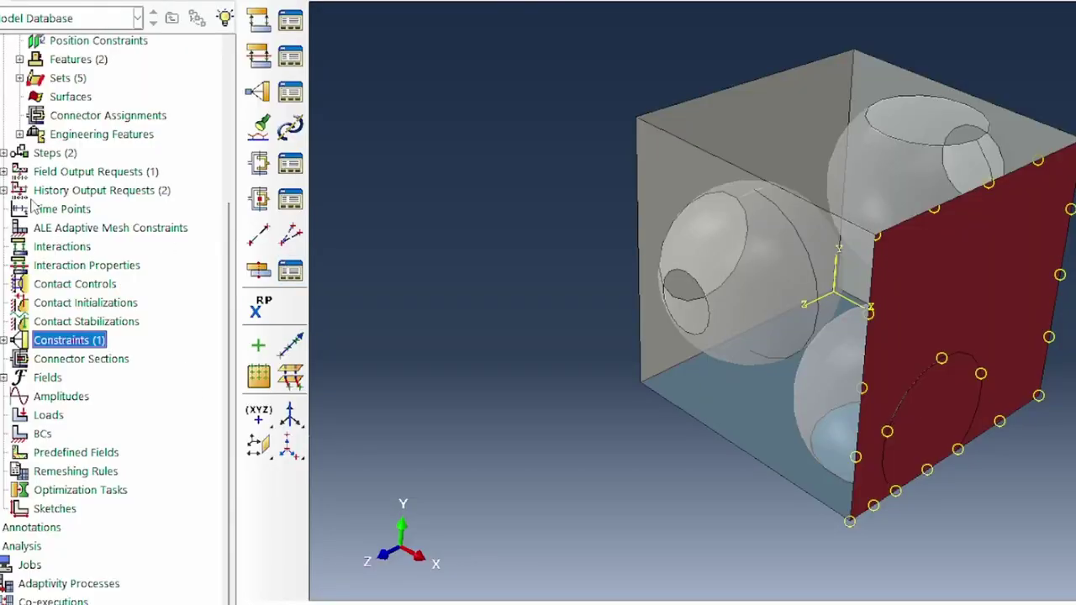
Review the domain and output variables of the RPHO history output request
{"action": "left_click", "coordinate": [4, 191]}
{"action": "left_click", "coordinate": [42, 226]}
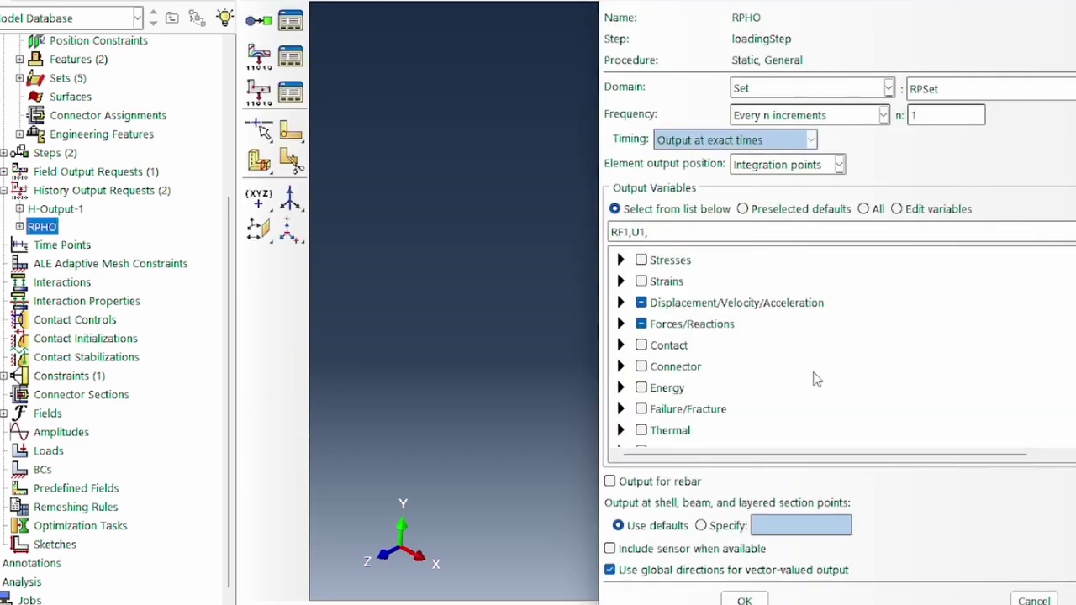
{"action": "left_click", "coordinate": [744, 600]}
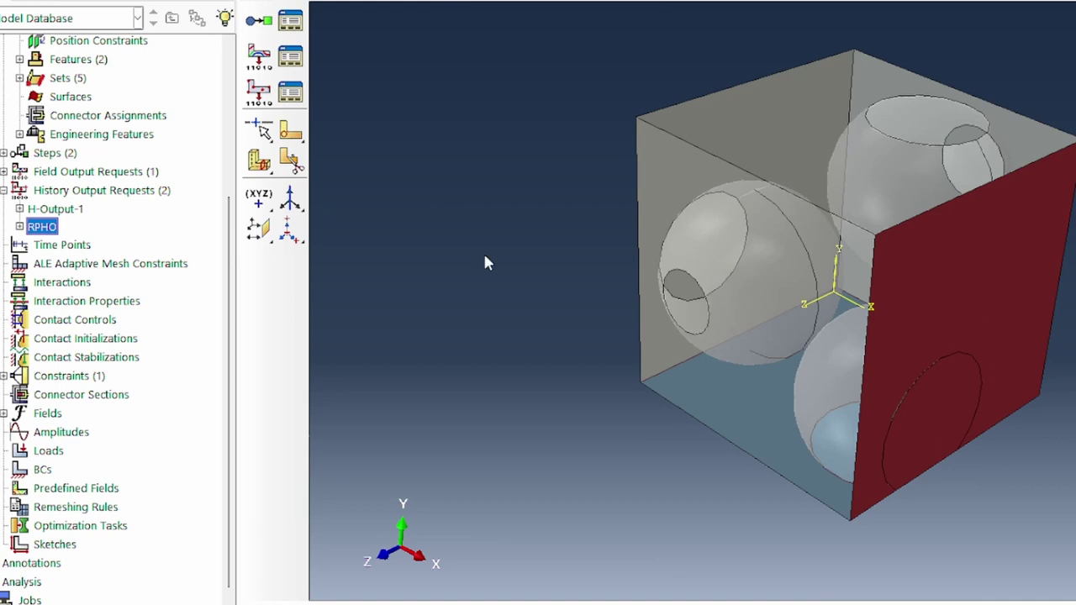
Create a Displacement/Rotation boundary condition named XBackr in the Initial step
{"action": "scroll", "coordinate": [69, 500], "scroll_direction": "down", "scroll_amount": 2}
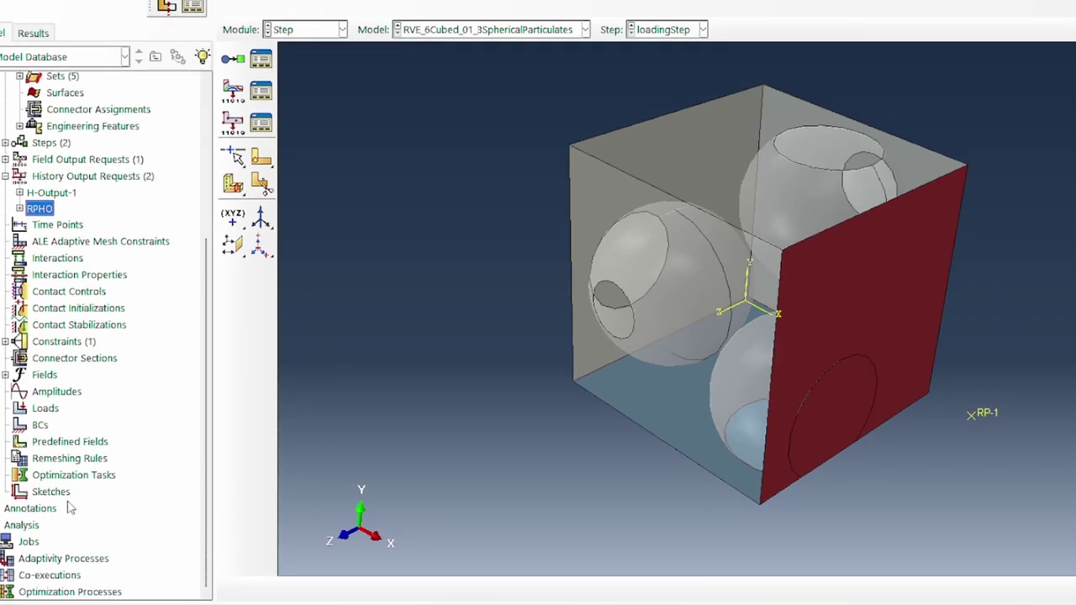
{"action": "left_click", "coordinate": [40, 425]}
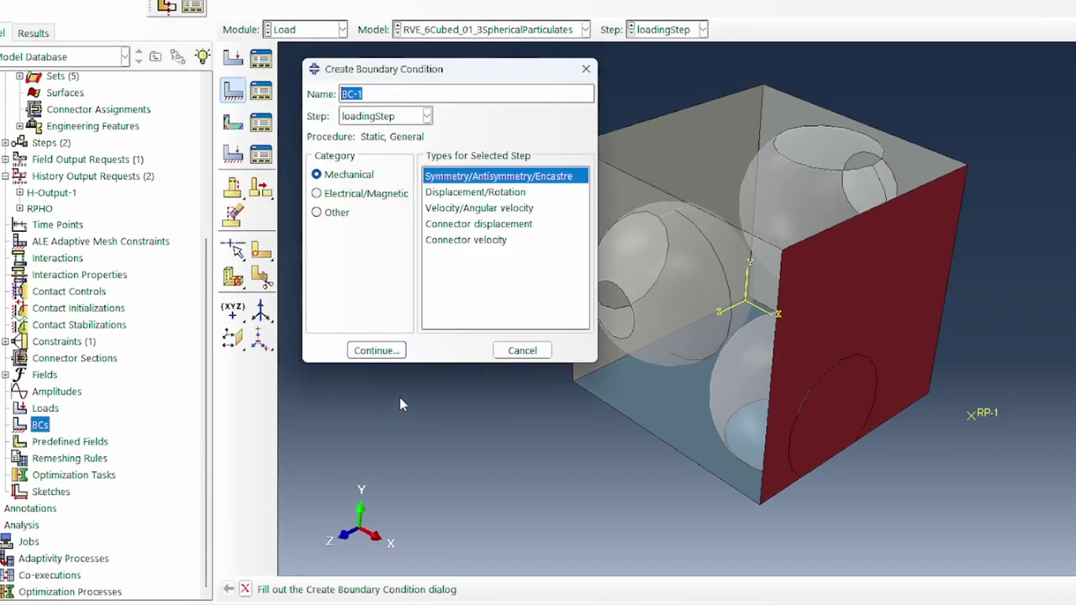
{"action": "type", "text": "XBackr"}
{"action": "left_click", "coordinate": [395, 117]}
{"action": "left_click", "coordinate": [380, 136]}
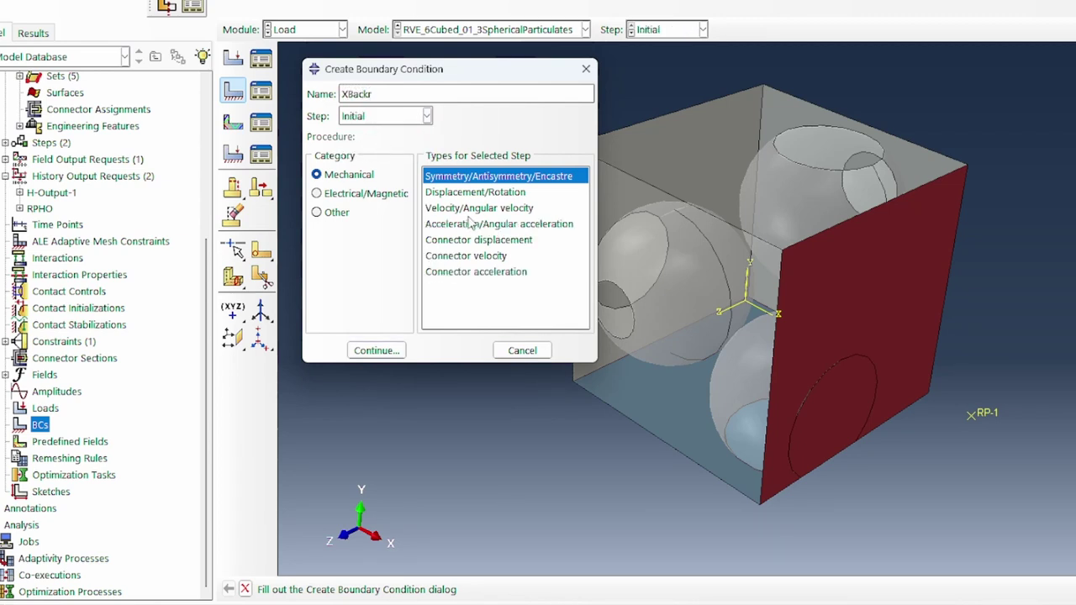
{"action": "left_click", "coordinate": [474, 192]}
{"action": "left_click", "coordinate": [377, 351]}
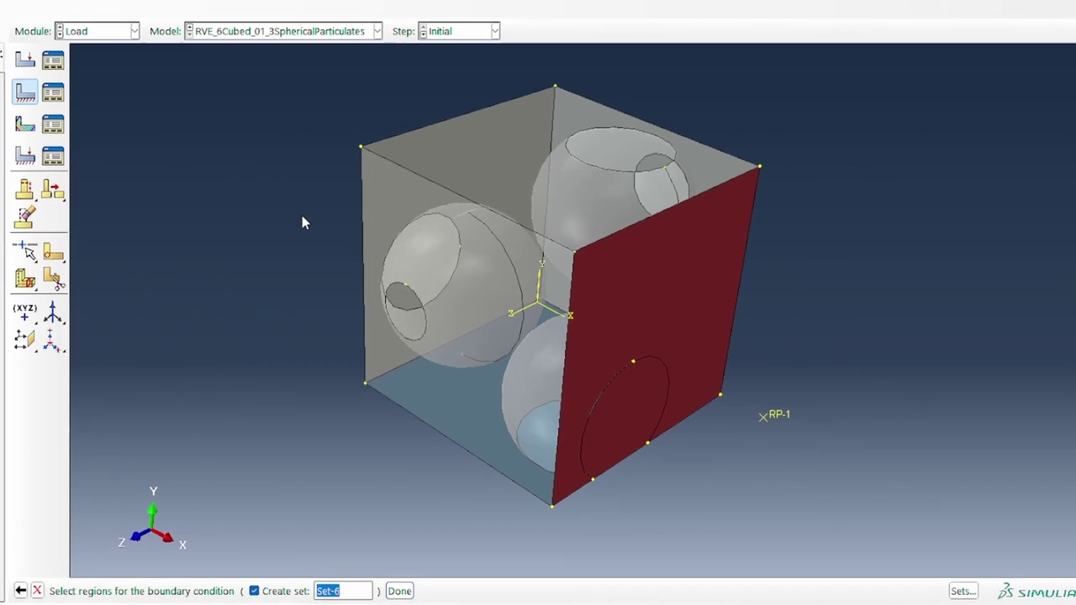
Apply XBackr to the set XBack, constrain U1 and accept the boundary condition
{"action": "left_click", "coordinate": [963, 591]}
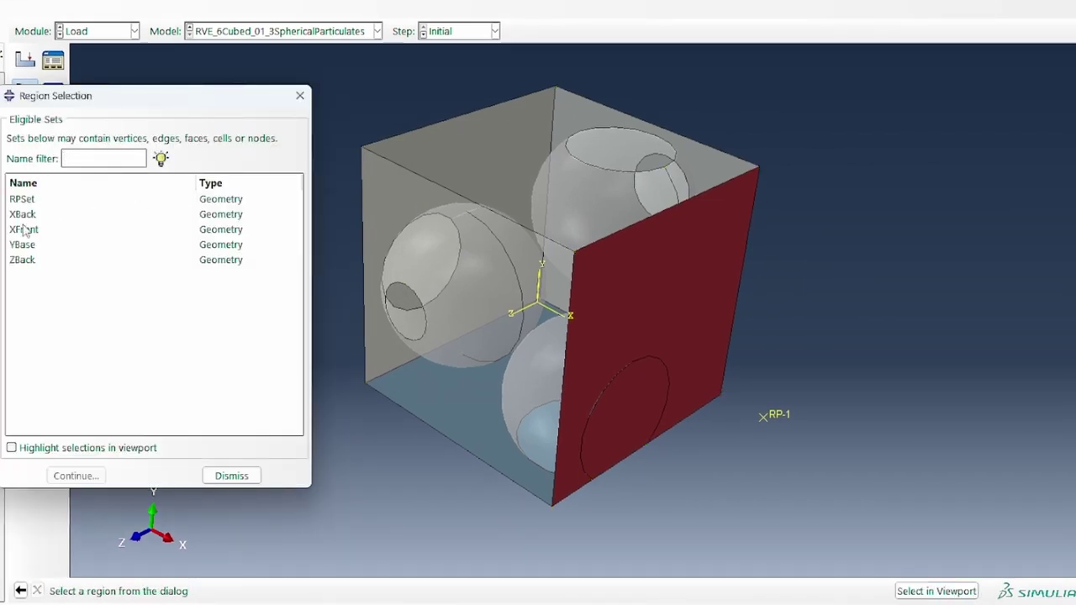
{"action": "left_click", "coordinate": [26, 214]}
{"action": "left_click", "coordinate": [76, 475]}
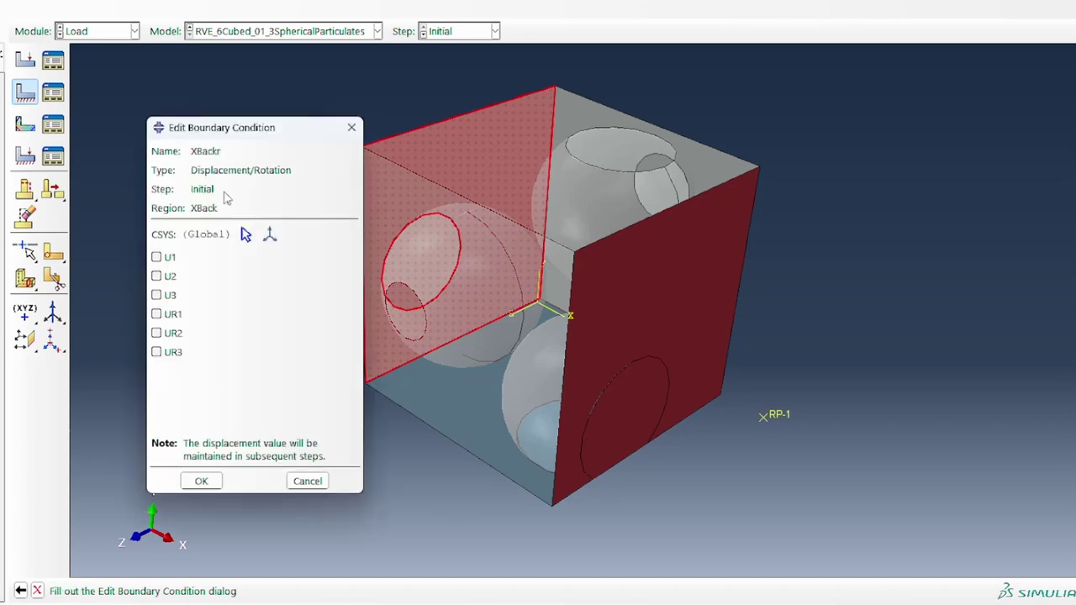
{"action": "left_click", "coordinate": [167, 261]}
{"action": "left_click", "coordinate": [202, 481]}
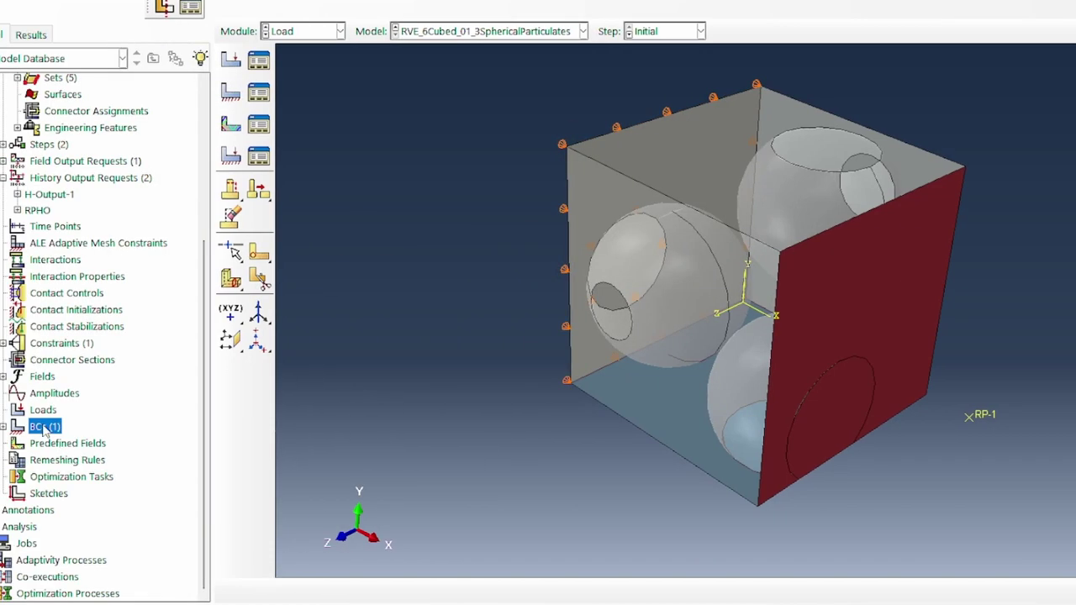
Create a Displacement/Rotation boundary condition named YBaseR in the Initial step that constrains U2 on the set YBase
{"action": "double_click", "coordinate": [44, 428]}
{"action": "type", "text": "YBaseR"}
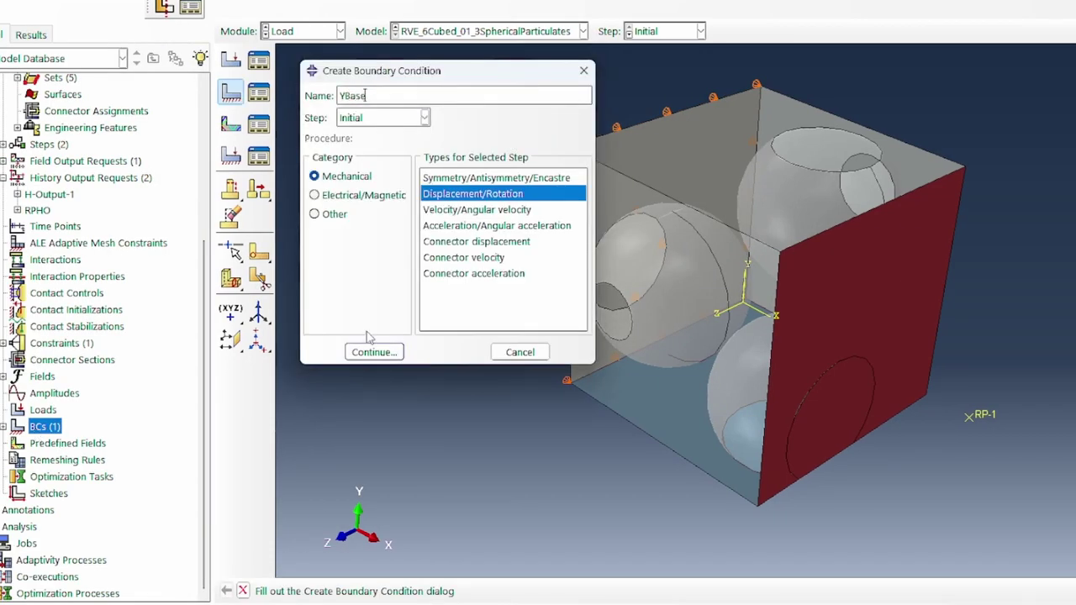
{"action": "left_click", "coordinate": [372, 351]}
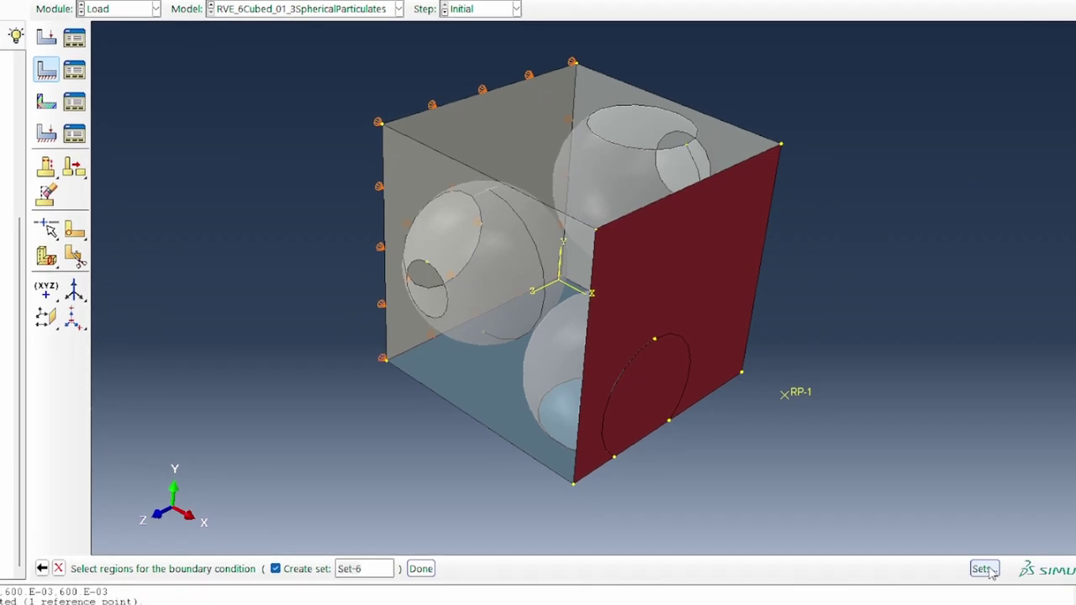
{"action": "left_click", "coordinate": [1074, 591]}
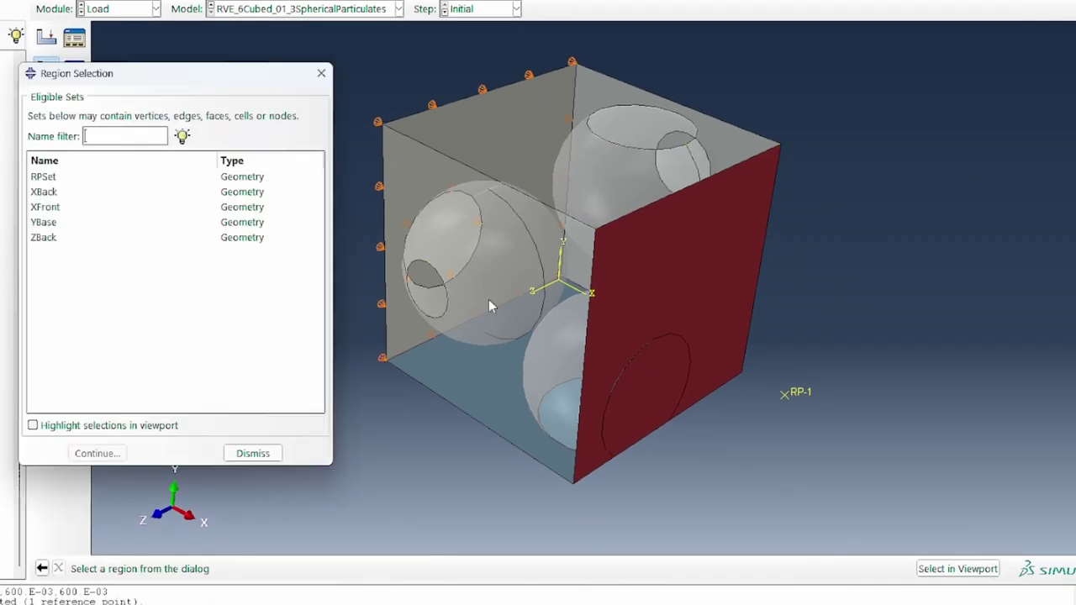
{"action": "left_click", "coordinate": [62, 224]}
{"action": "left_click", "coordinate": [80, 429]}
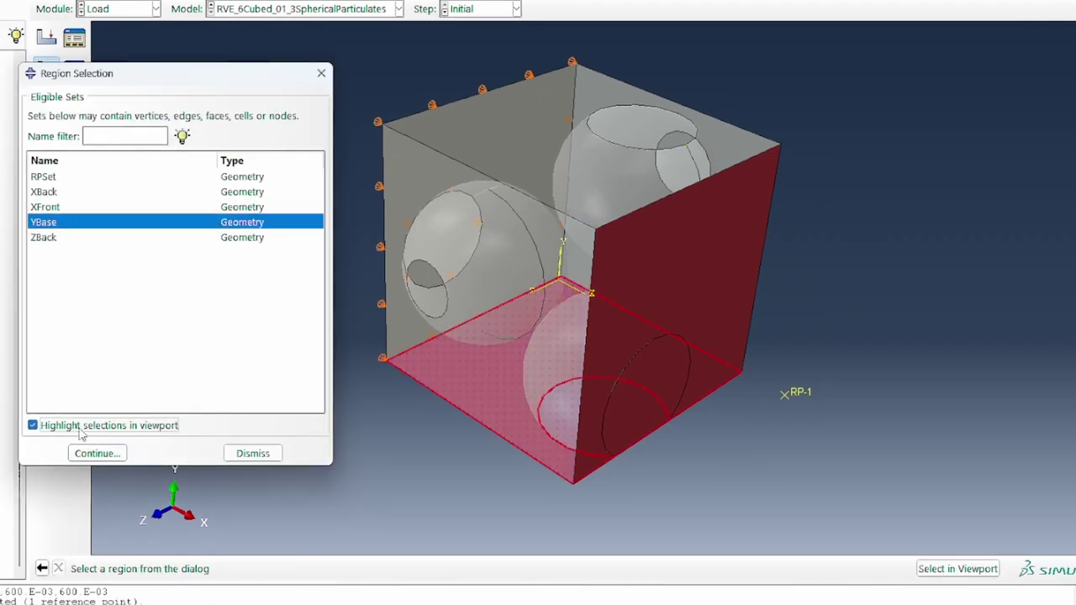
{"action": "left_click", "coordinate": [96, 453]}
{"action": "left_click", "coordinate": [177, 252]}
{"action": "left_click", "coordinate": [222, 458]}
Create a Displacement/Rotation boundary condition named ZBackR in the Initial step that constrains U3 on the set ZBack
{"action": "double_click", "coordinate": [71, 405]}
{"action": "type", "text": "ZBack"}
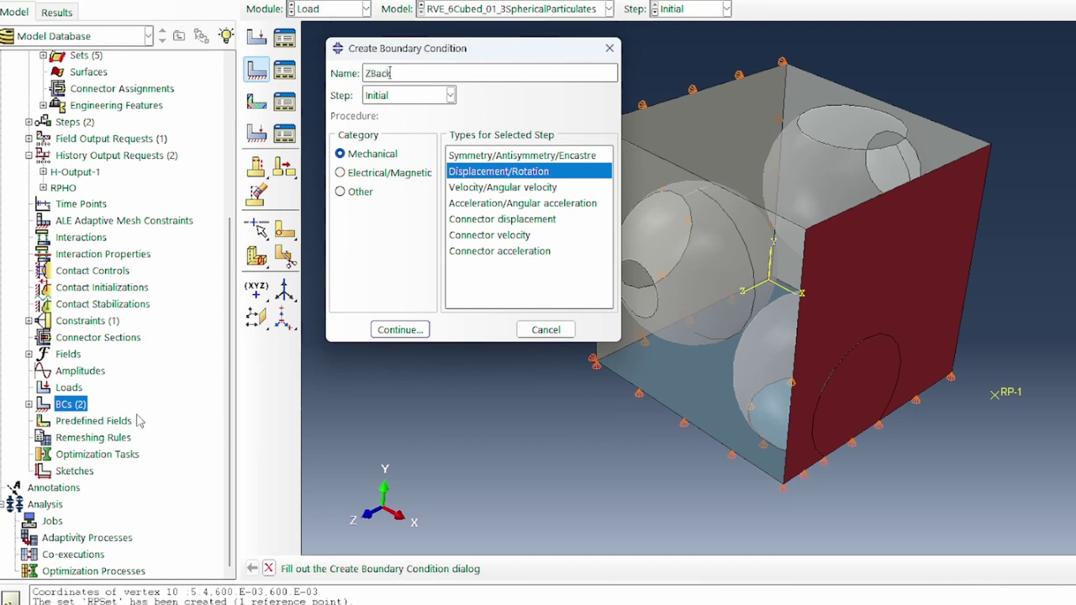
{"action": "key", "text": "Return"}
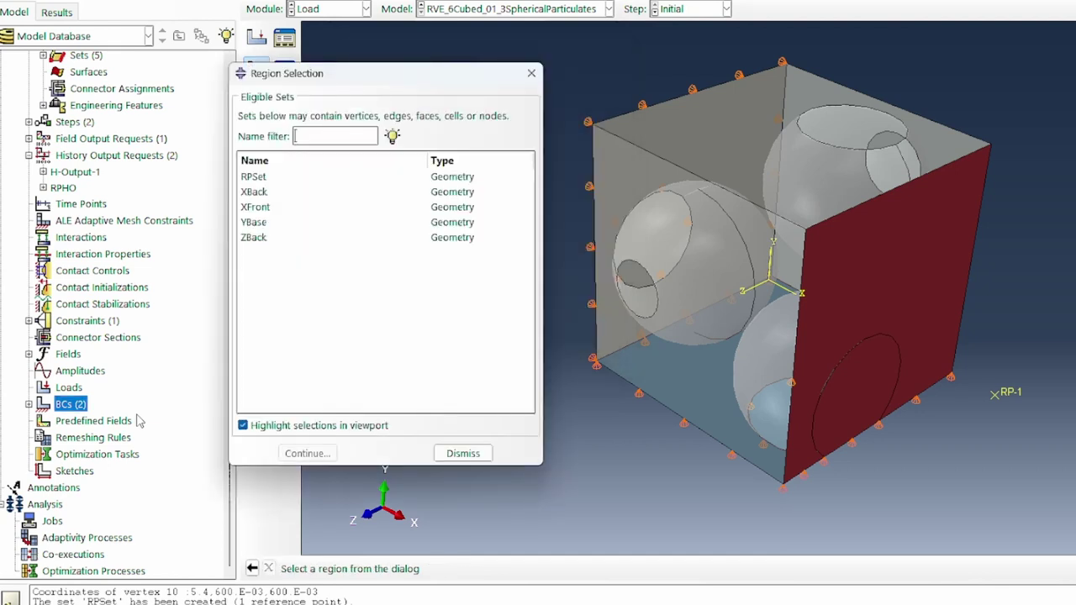
{"action": "left_click", "coordinate": [253, 237]}
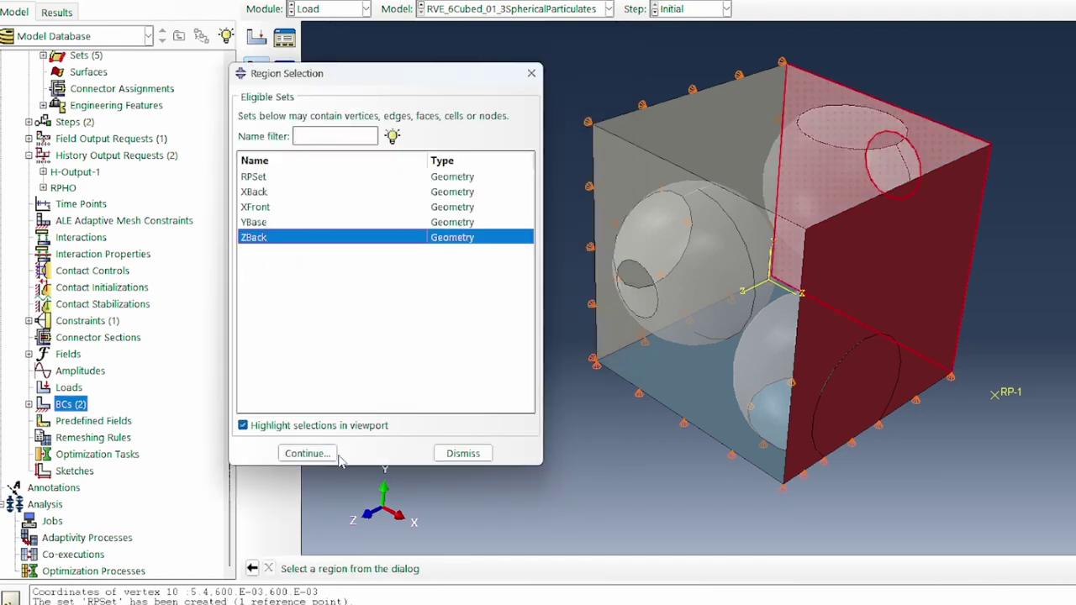
{"action": "left_click", "coordinate": [306, 453]}
{"action": "left_click", "coordinate": [400, 274]}
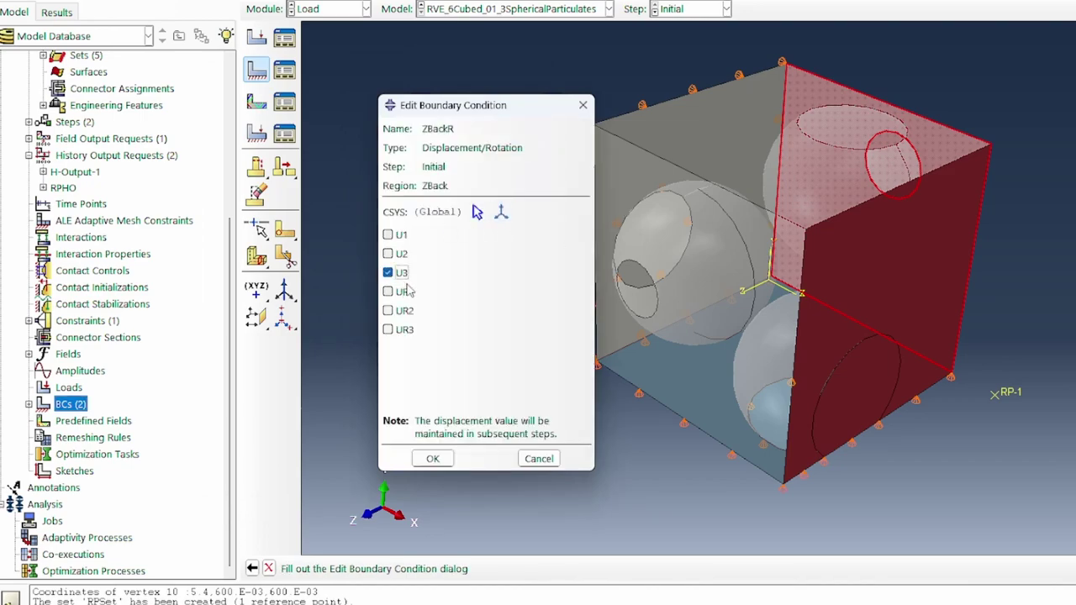
{"action": "left_click", "coordinate": [433, 458]}
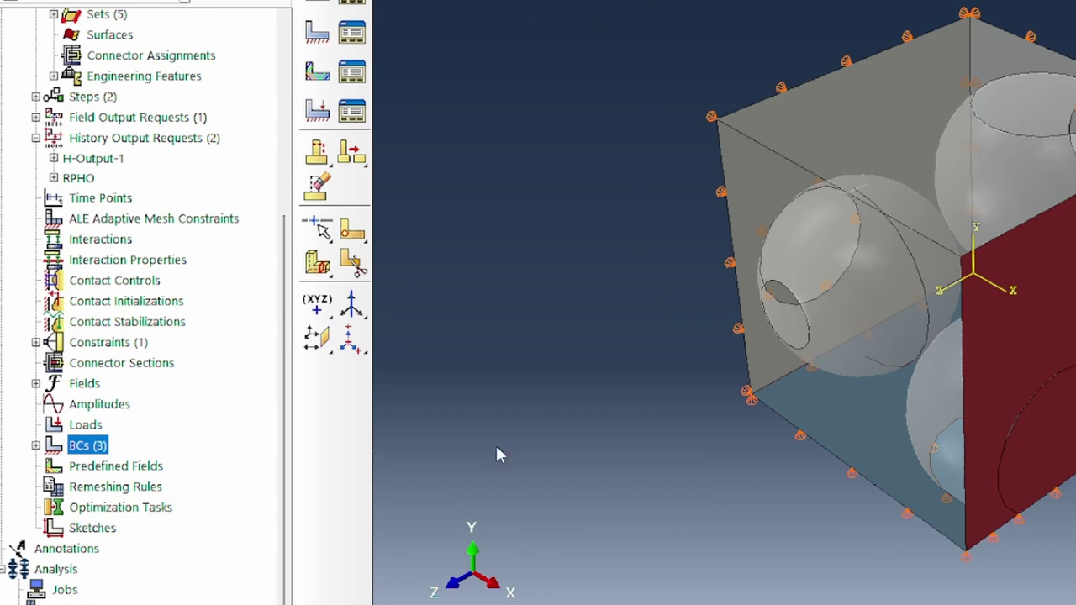
Create a Displacement/Rotation boundary condition named XTension in loadingStep
{"action": "double_click", "coordinate": [96, 447]}
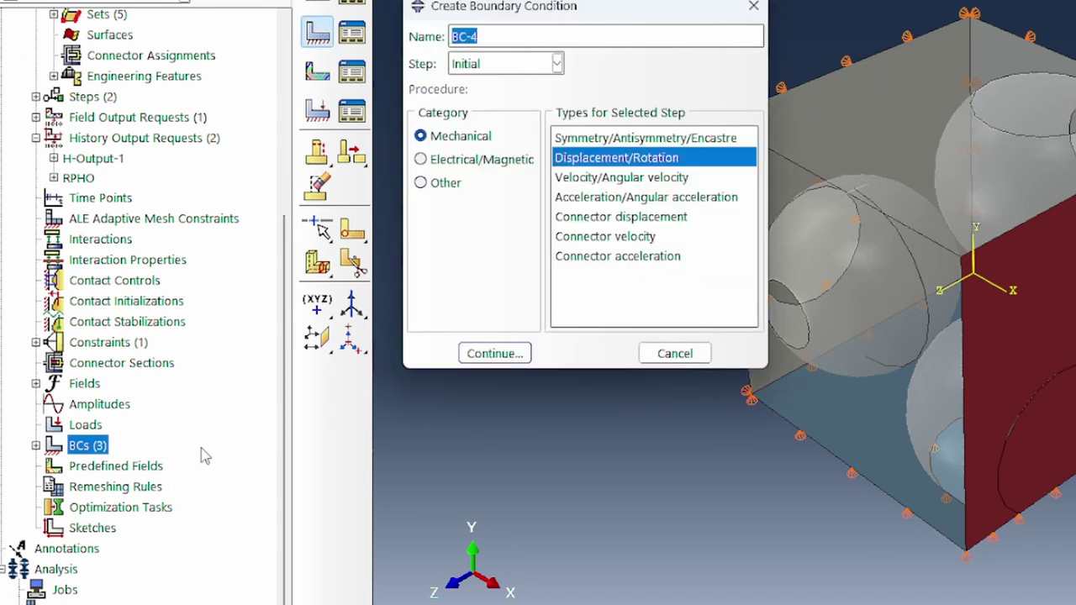
{"action": "type", "text": "XTension"}
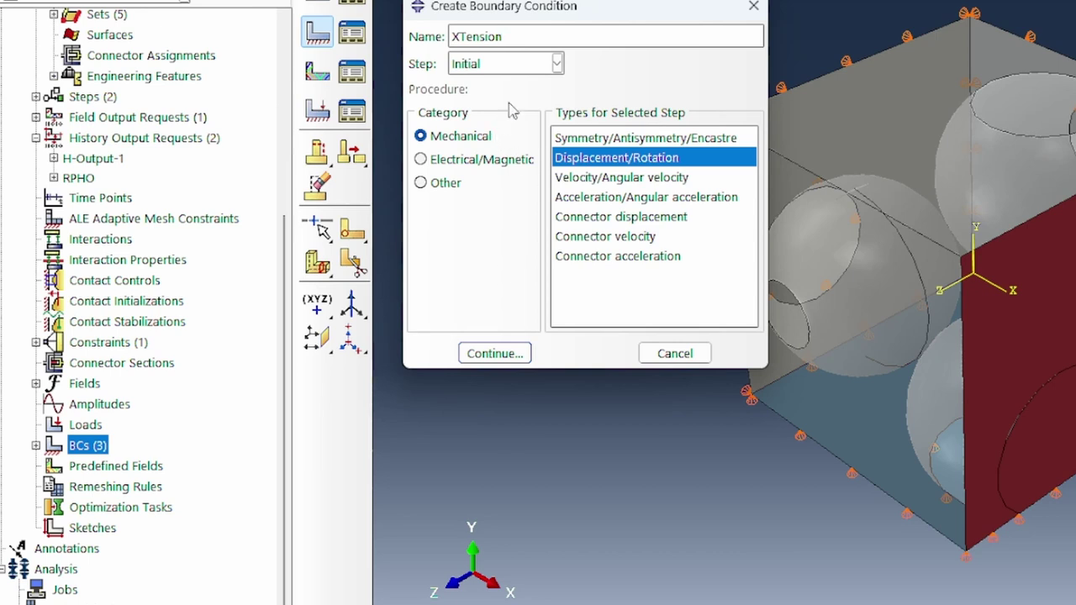
{"action": "left_click", "coordinate": [516, 66]}
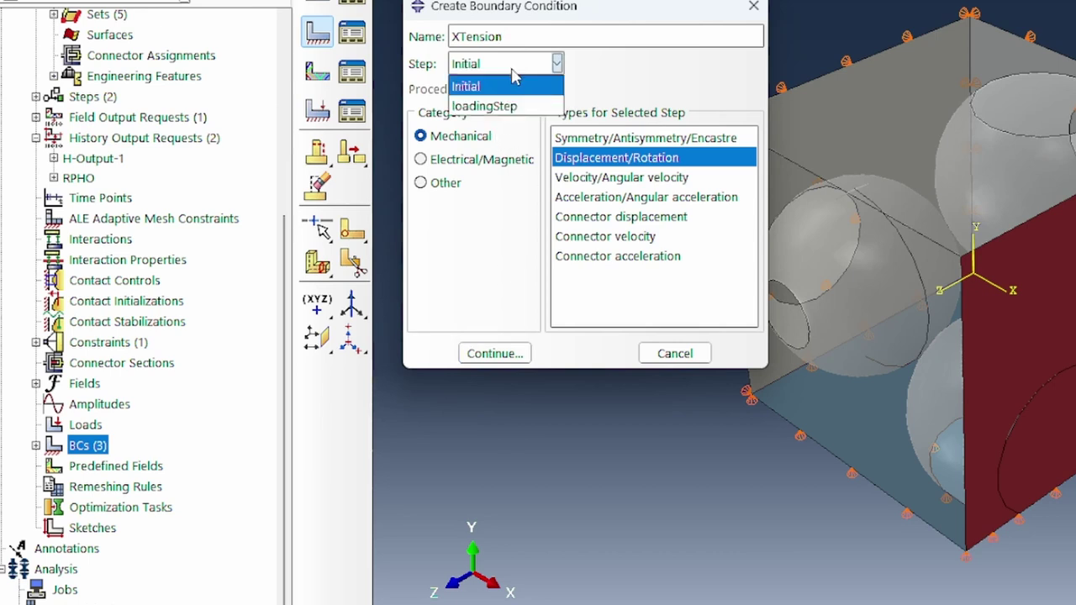
{"action": "left_click", "coordinate": [502, 106]}
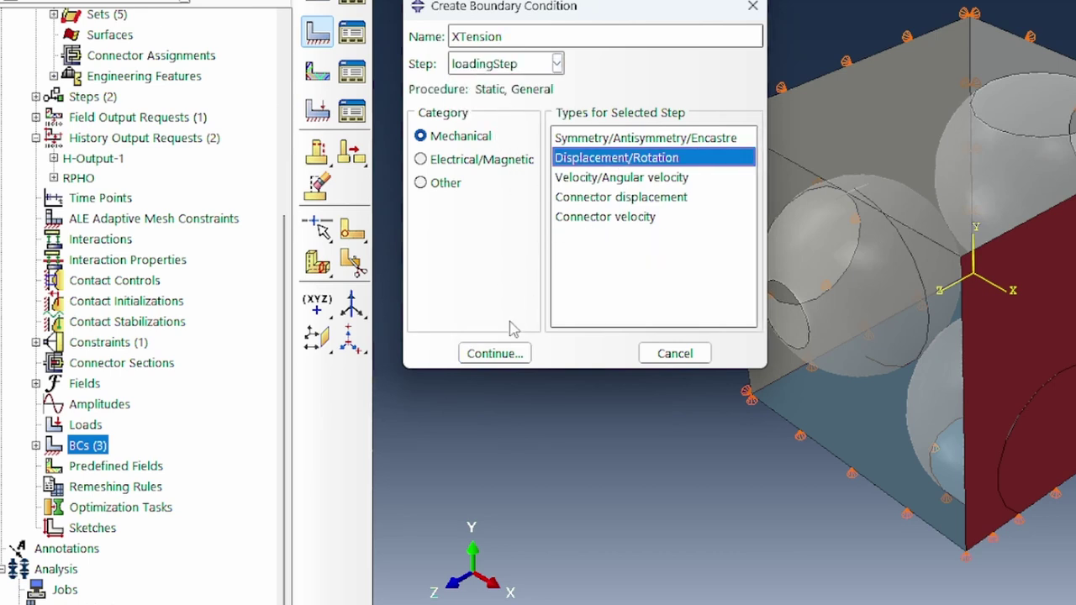
{"action": "left_click", "coordinate": [514, 353]}
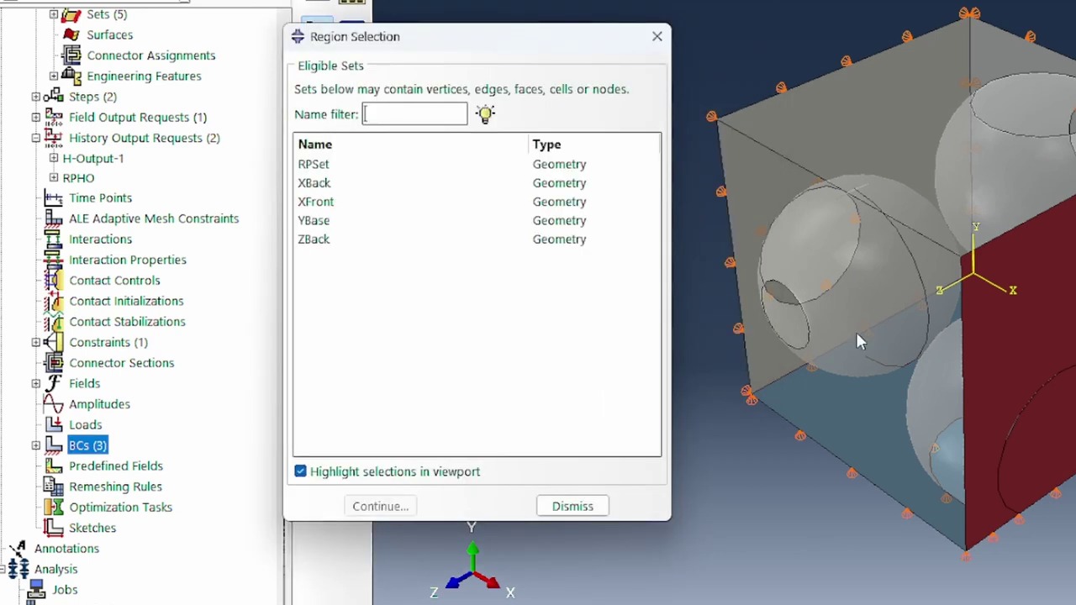
Apply XTension to the set RPSet with a uniform U1 displacement of 1 and accept it
{"action": "left_click", "coordinate": [328, 167]}
{"action": "left_click", "coordinate": [400, 508]}
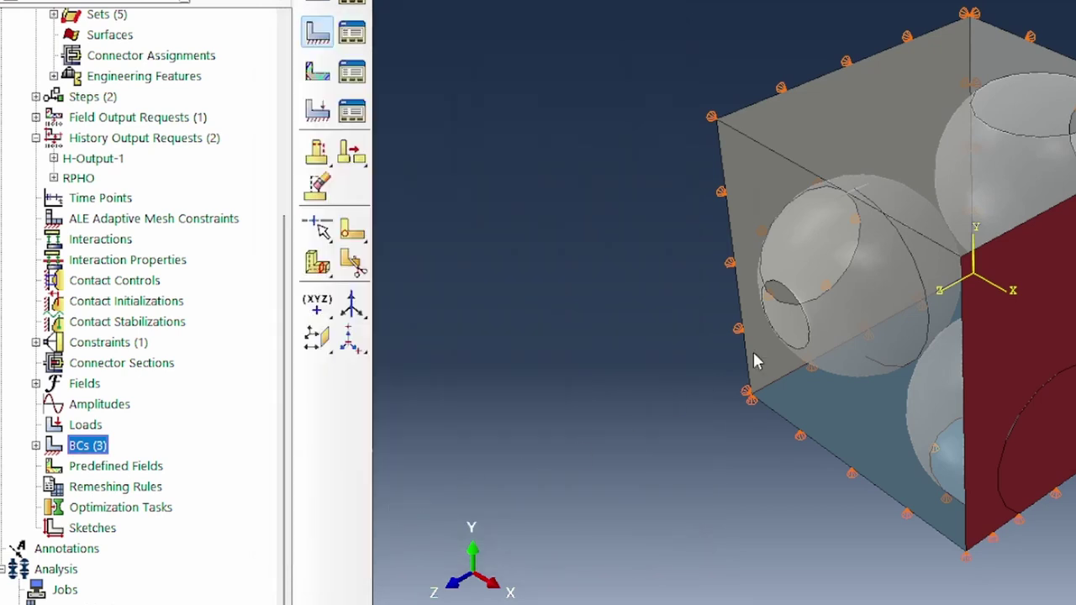
{"action": "left_click", "coordinate": [479, 265]}
{"action": "double_click", "coordinate": [613, 265]}
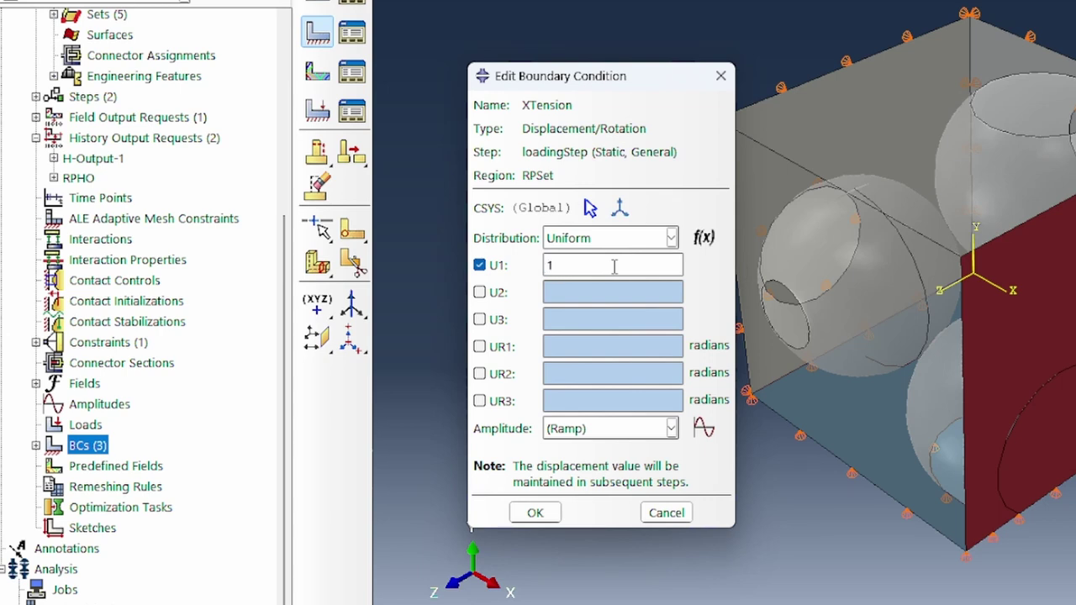
{"action": "left_click", "coordinate": [534, 513]}
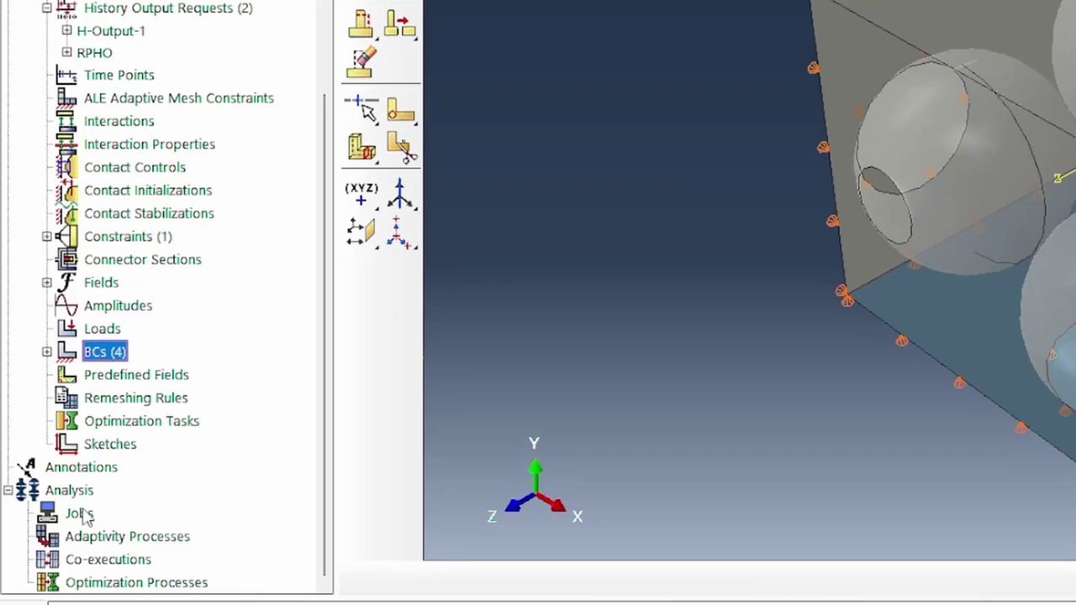
Create a job named RVE_06Cubed_01_3SphericalParticulates_TensileLoading from the model RVE_6Cubed_01_3SphericalParticulates, accepting its settings
{"action": "double_click", "coordinate": [80, 514]}
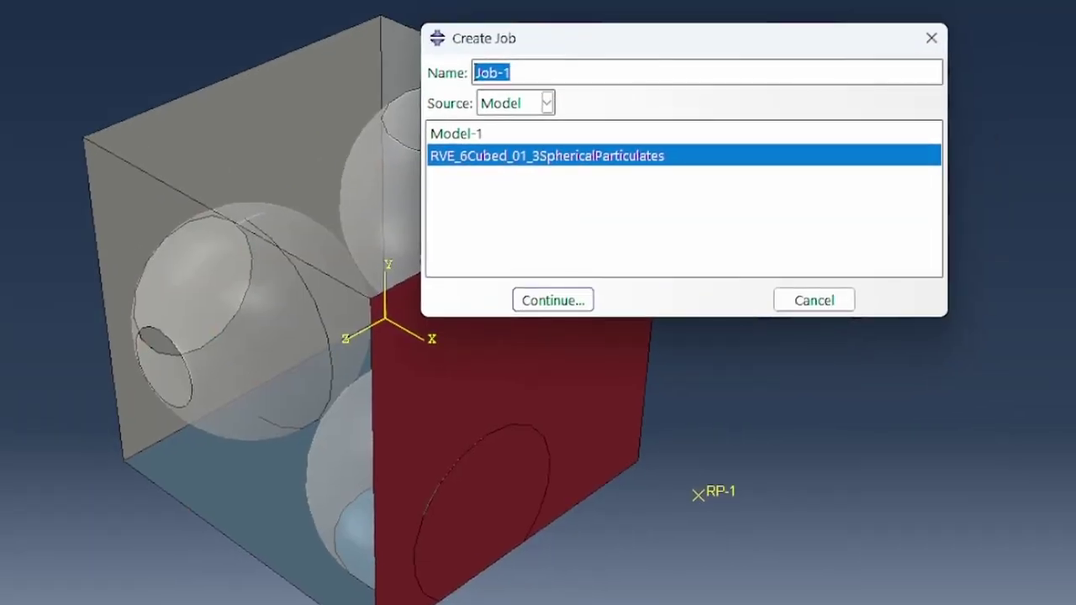
{"action": "type", "text": "RVE"}
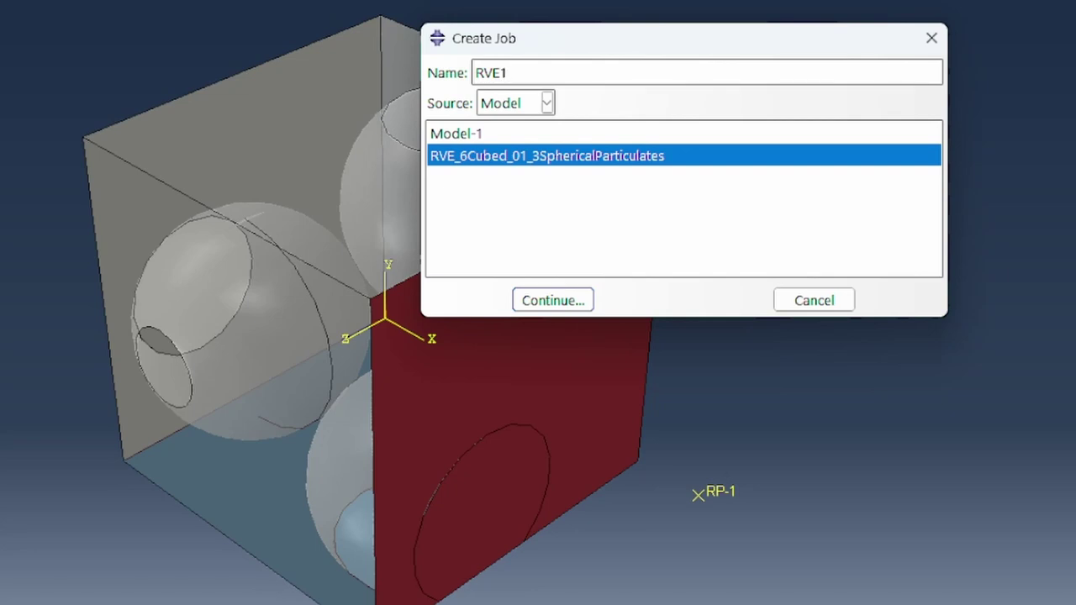
{"action": "type", "text": "_06Cubed_01_3SphericalParticulates_TensileLoa"}
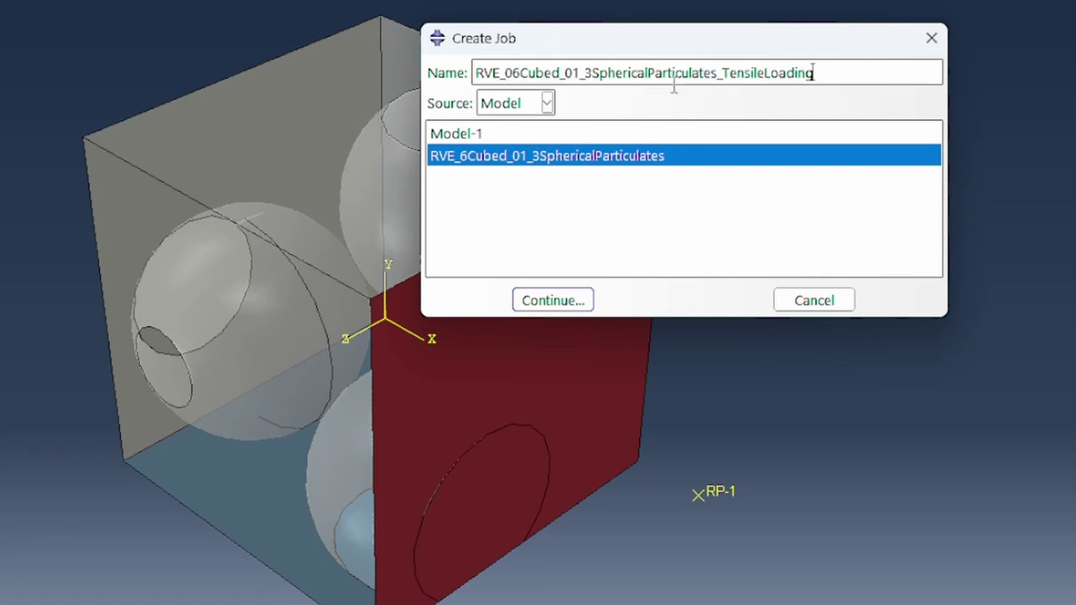
{"action": "type", "text": "ding"}
{"action": "double_click", "coordinate": [822, 74]}
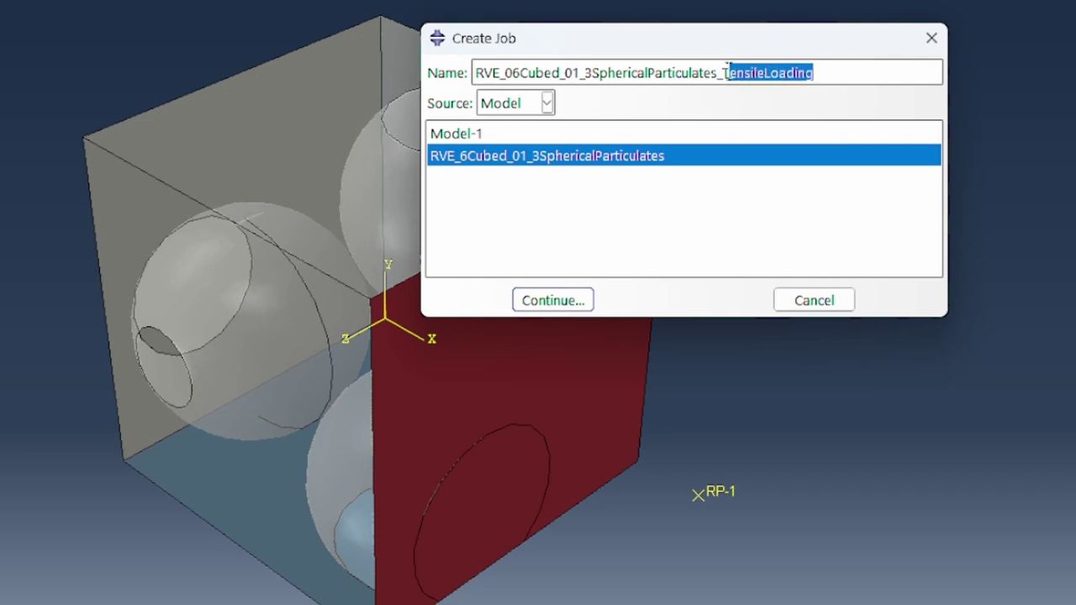
{"action": "left_click", "coordinate": [553, 300]}
{"action": "left_click", "coordinate": [225, 485]}
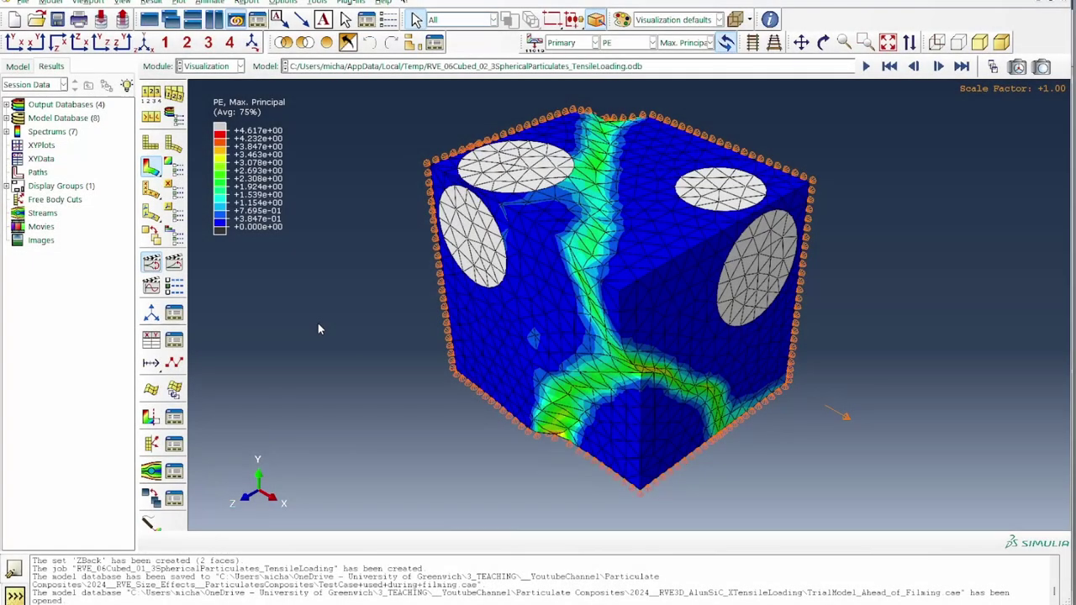
Animate the plastic strain contour plot and remove the particle material from the displayed elements
{"action": "left_click", "coordinate": [150, 263]}
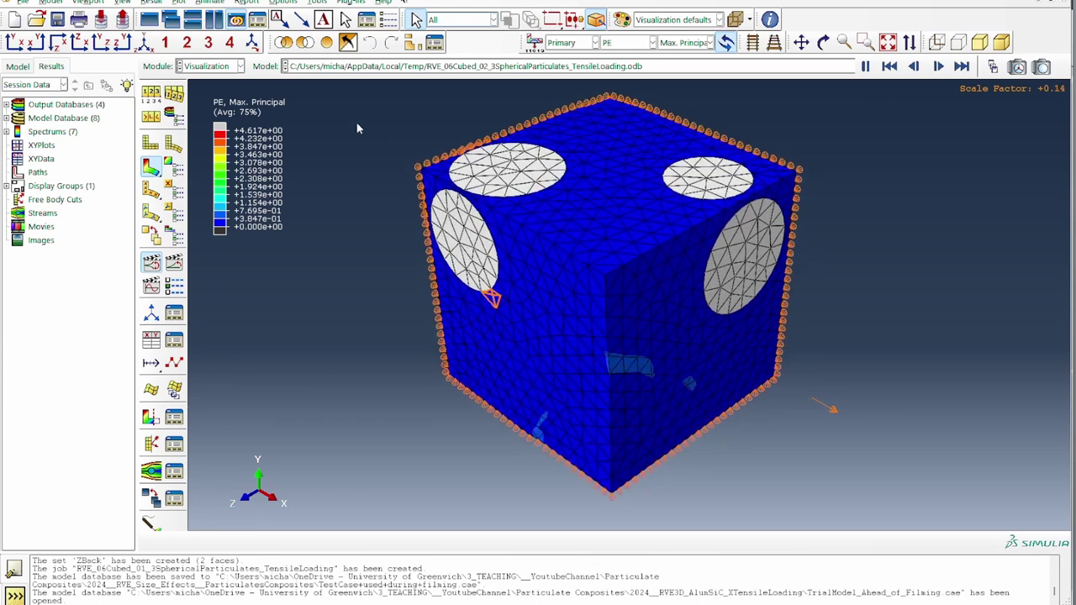
{"action": "left_click", "coordinate": [304, 42]}
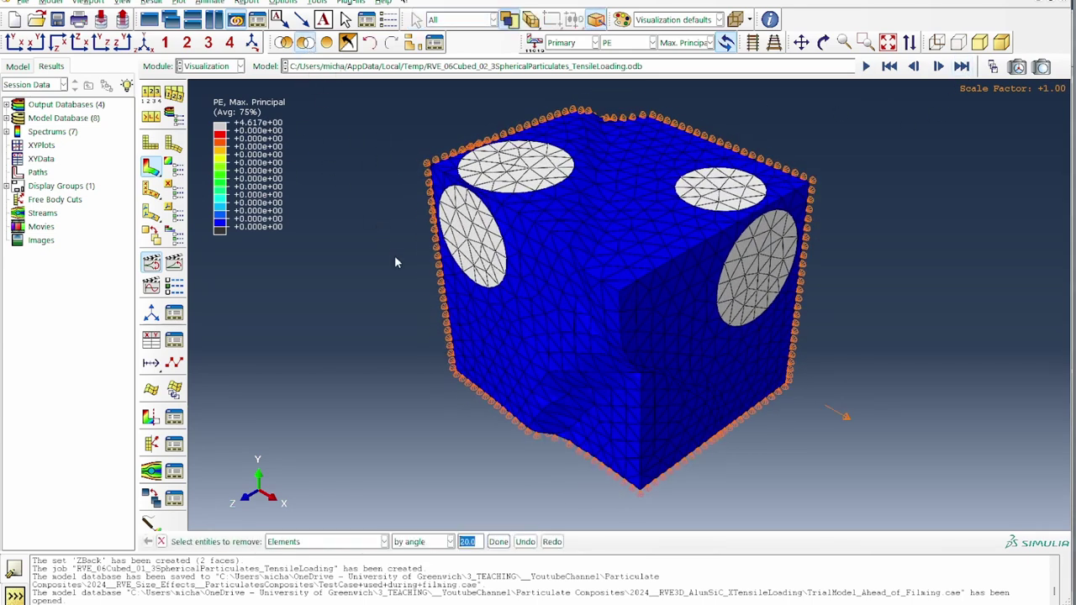
{"action": "left_click", "coordinate": [352, 542]}
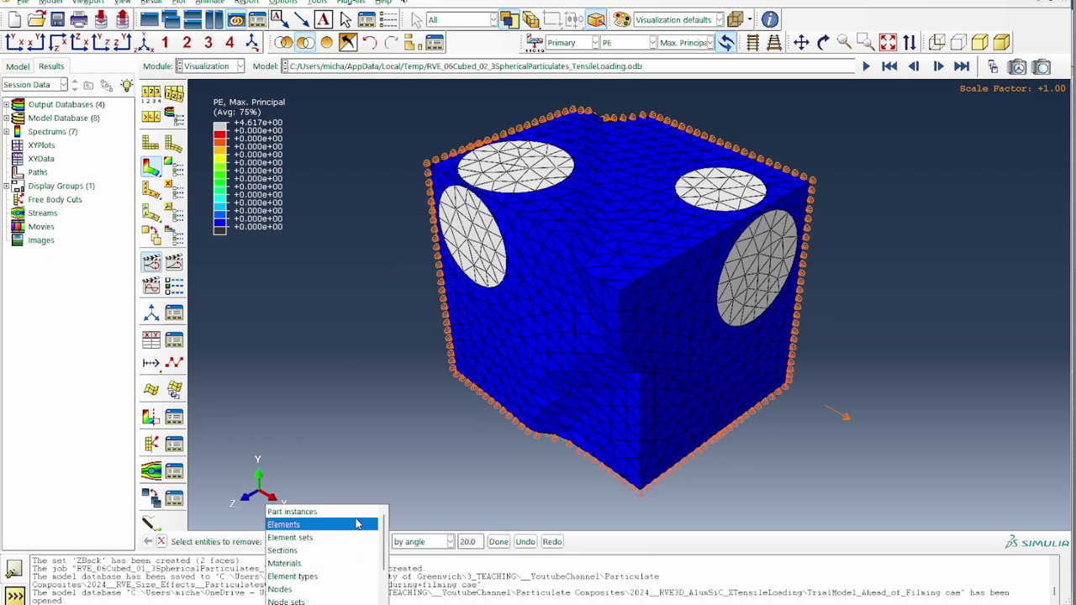
{"action": "left_click", "coordinate": [361, 563]}
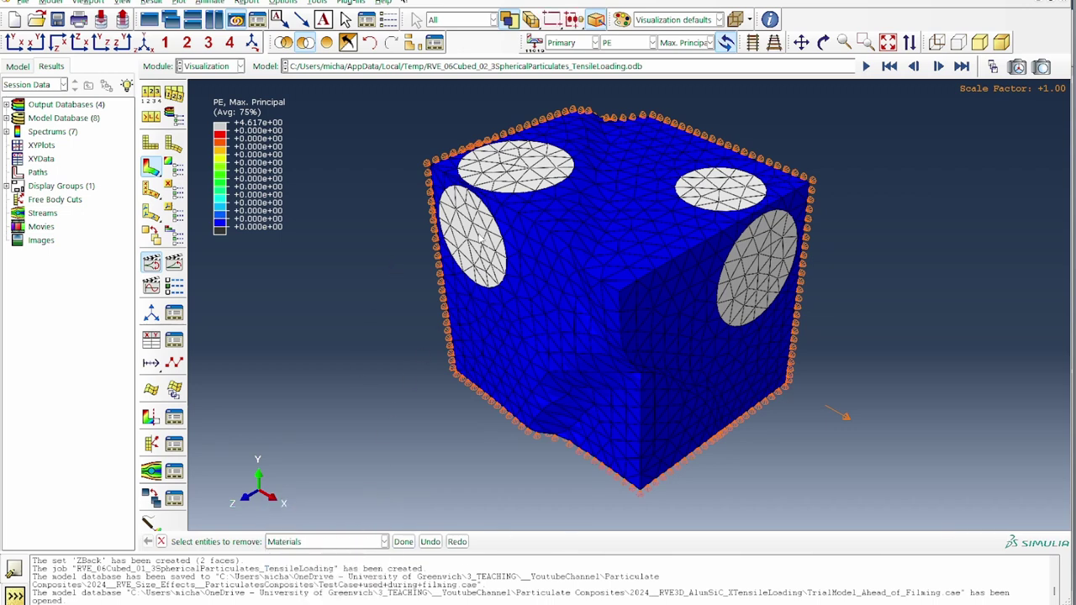
{"action": "left_click", "coordinate": [480, 238]}
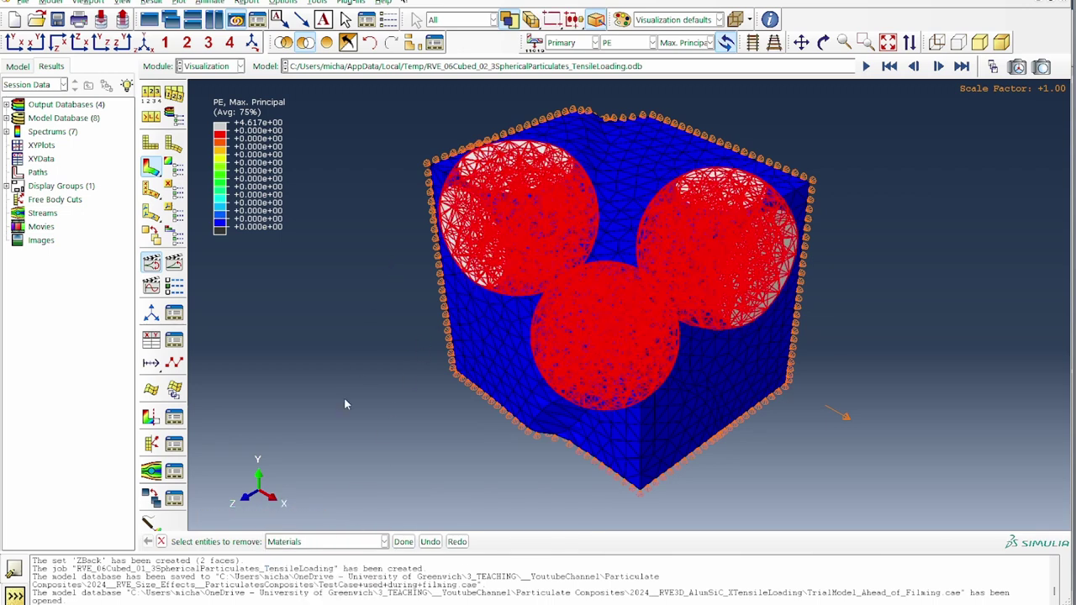
{"action": "left_click", "coordinate": [403, 542]}
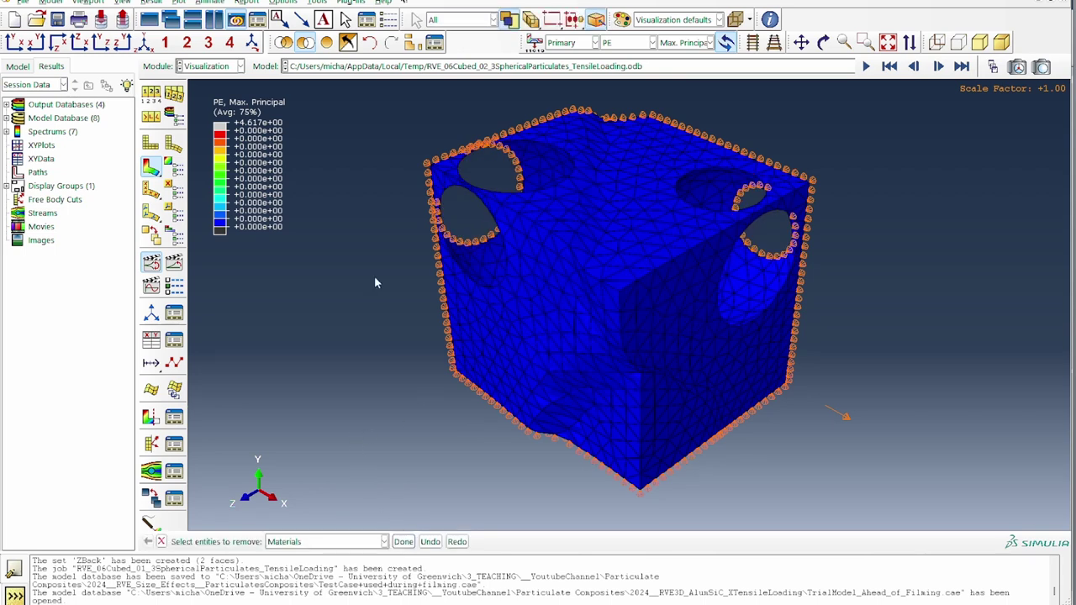
Examine the animated plastic strain contours on the matrix alone from several angles
{"action": "left_click", "coordinate": [822, 42]}
{"action": "left_click_drag", "start_coordinate": [722, 336], "coordinate": [546, 353]}
{"action": "left_click", "coordinate": [152, 166]}
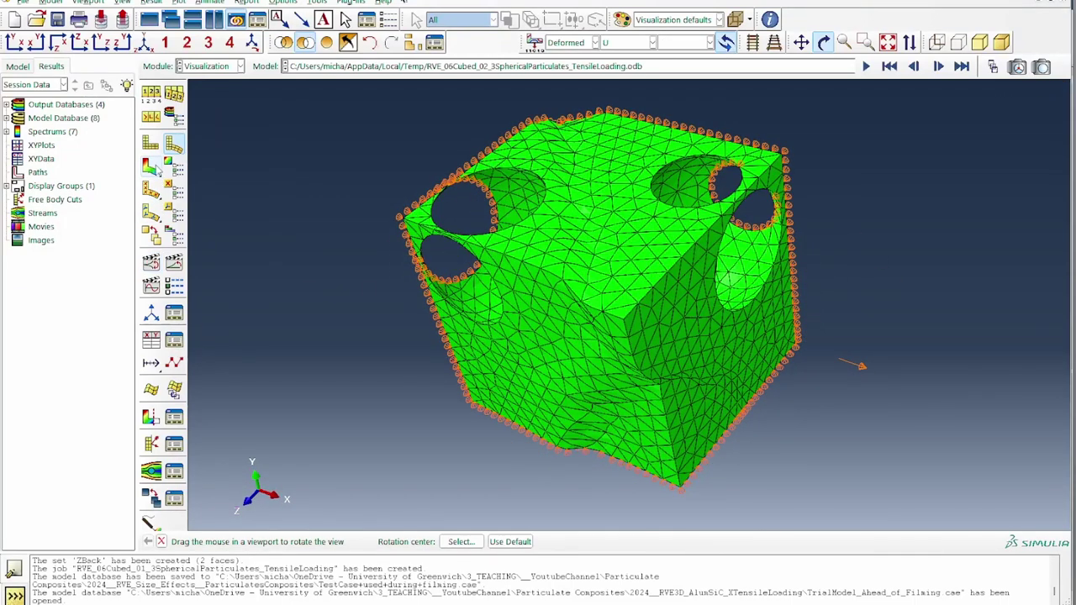
{"action": "left_click", "coordinate": [151, 263]}
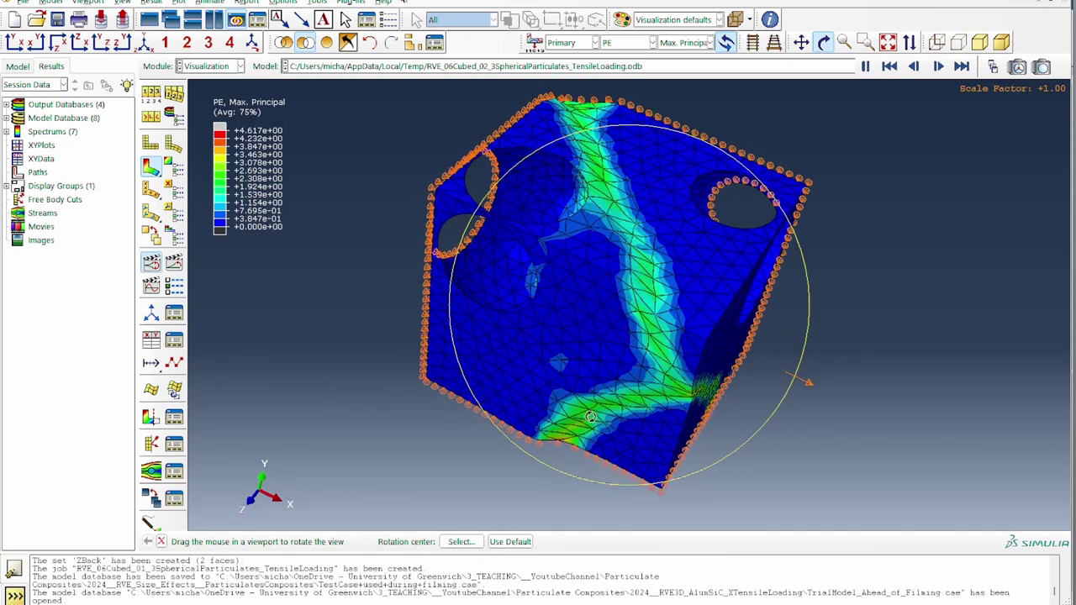
{"action": "left_click_drag", "start_coordinate": [663, 391], "coordinate": [663, 366]}
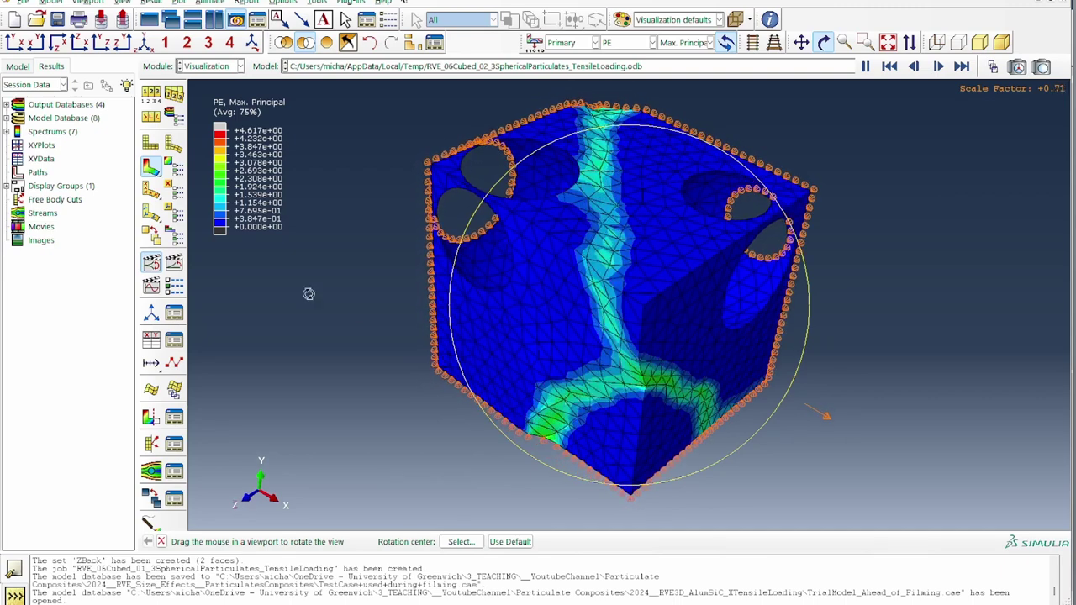
Section the animated model with the X-Plane view cut at position 3.576 and restore the hidden particles
{"action": "left_click", "coordinate": [150, 417]}
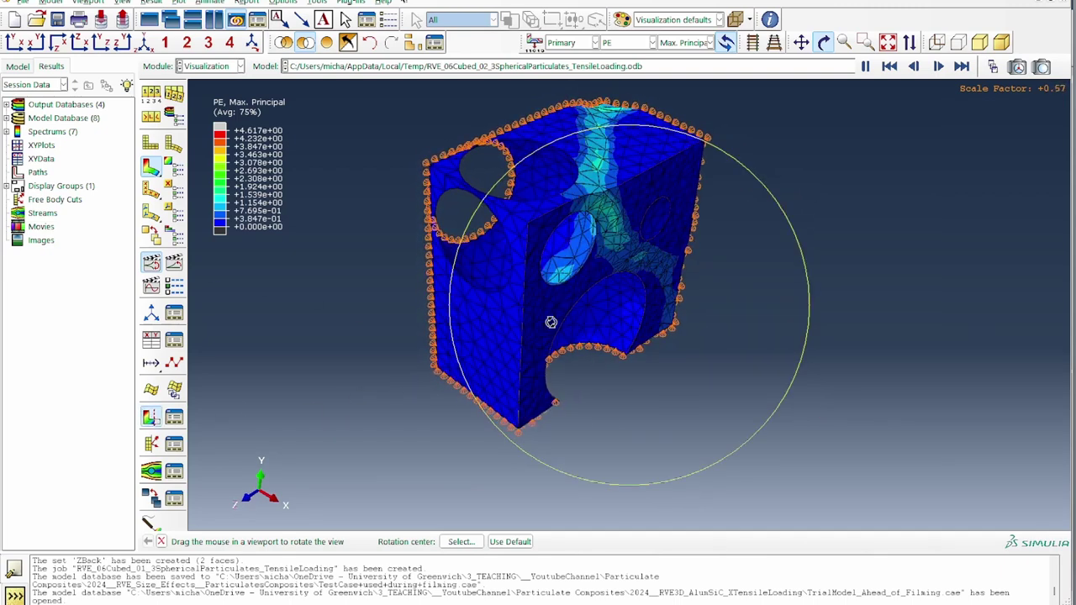
{"action": "left_click", "coordinate": [174, 416]}
{"action": "left_click_drag", "start_coordinate": [258, 341], "coordinate": [252, 370]}
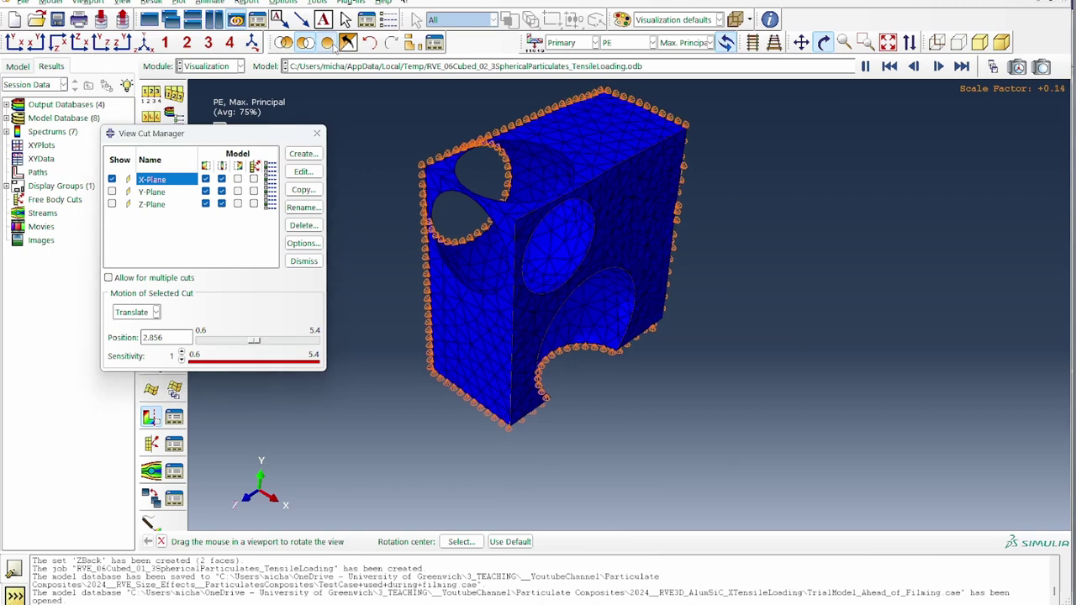
{"action": "key", "text": "Escape"}
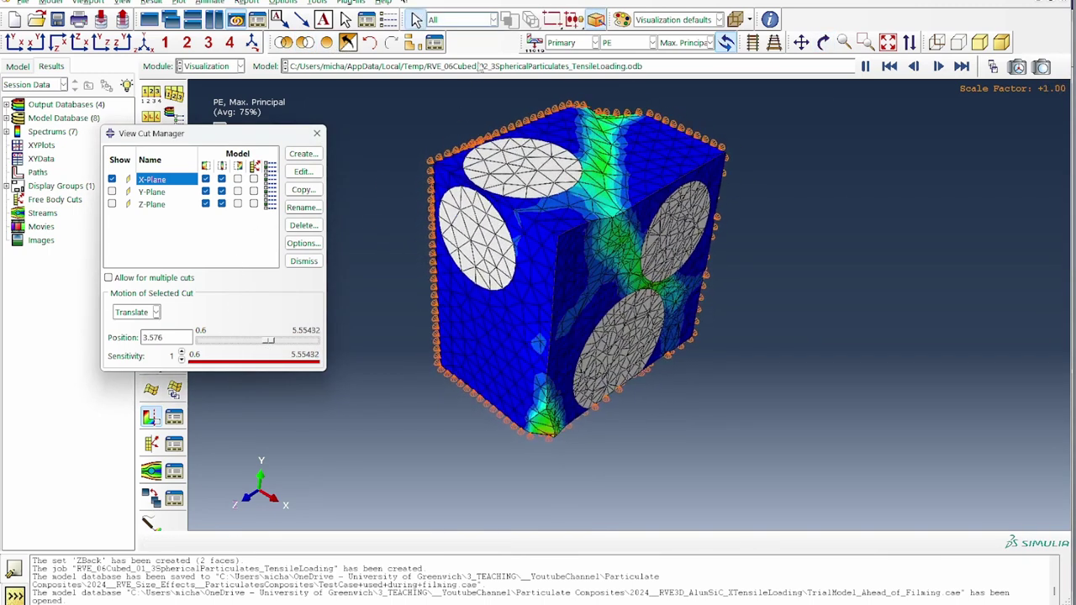
Translate the X-Plane cut to position 3.37442 and inspect the plastic strain between the particles on the cut face
{"action": "key", "text": "F3"}
{"action": "left_click_drag", "start_coordinate": [633, 250], "coordinate": [588, 286]}
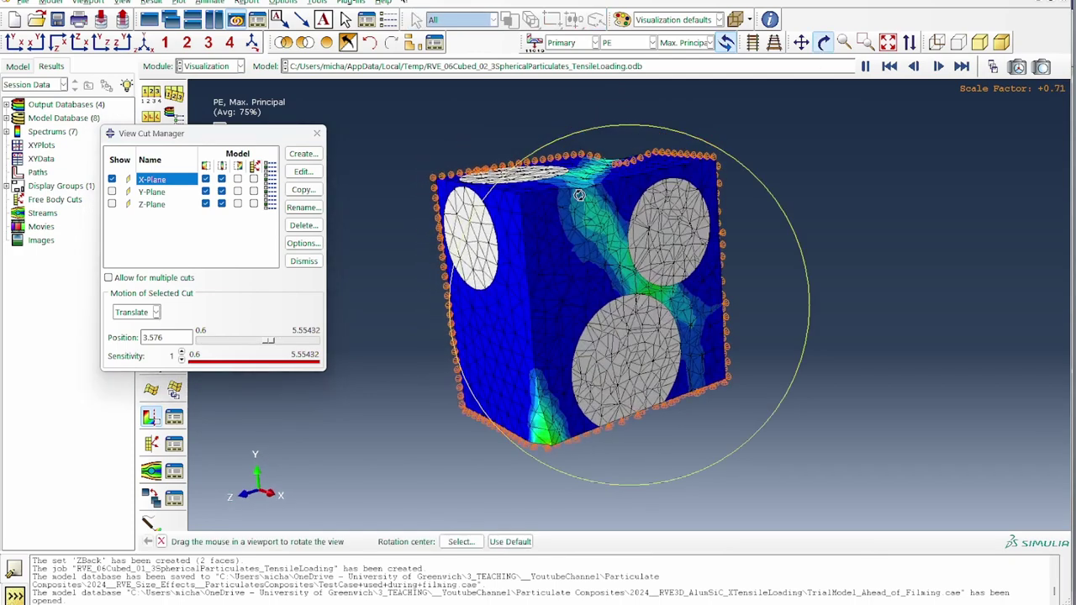
{"action": "mouse_move", "coordinate": [269, 342]}
{"action": "left_mouse_down"}
{"action": "mouse_move", "coordinate": [285, 345]}
{"action": "mouse_move", "coordinate": [264, 351]}
{"action": "left_mouse_up"}
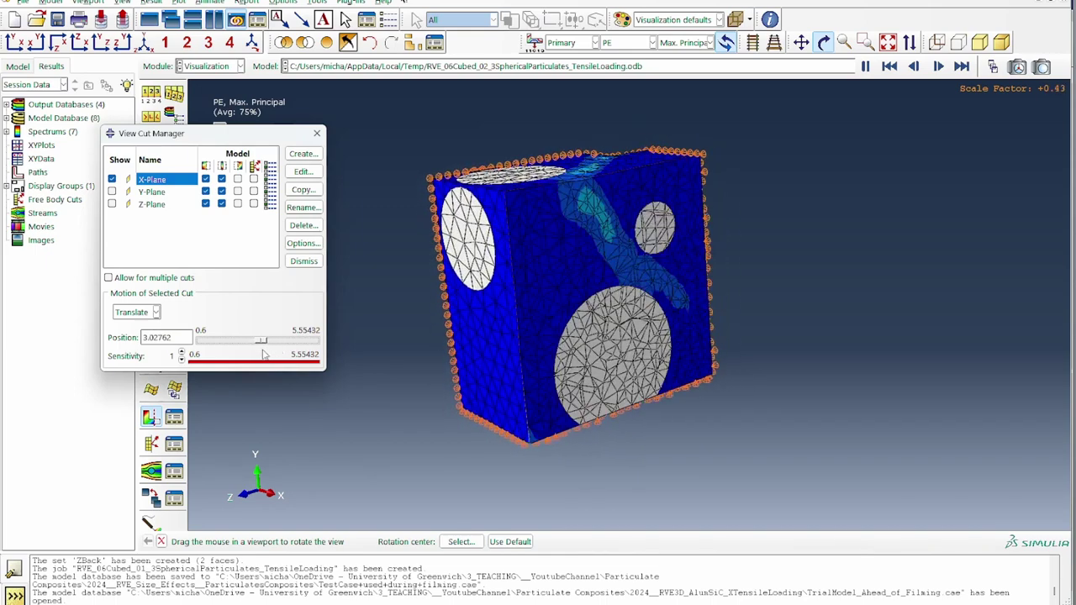
{"action": "left_click_drag", "start_coordinate": [437, 253], "coordinate": [459, 229]}
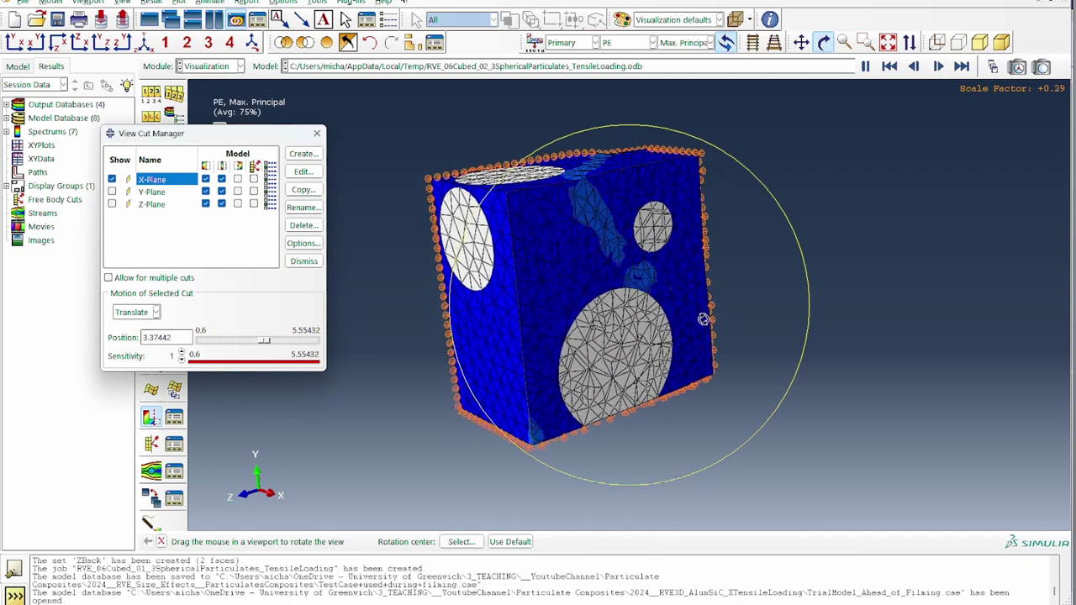
{"action": "left_click_drag", "start_coordinate": [589, 333], "coordinate": [585, 388]}
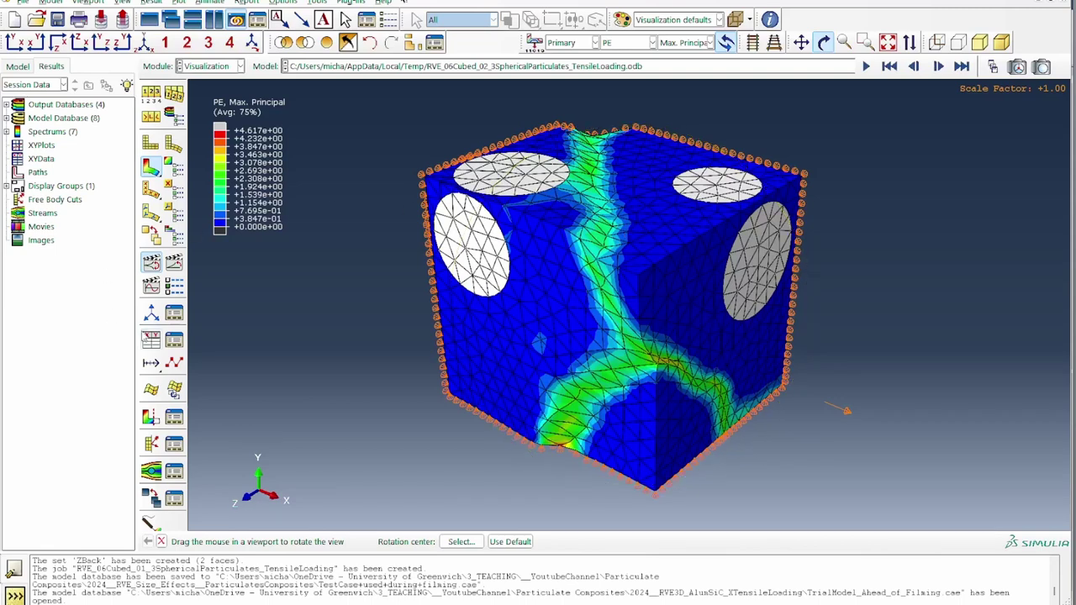
Plot reaction force RF1 and spatial displacement U1 of the RPSET node from the ODB history output
{"action": "left_click", "coordinate": [152, 338]}
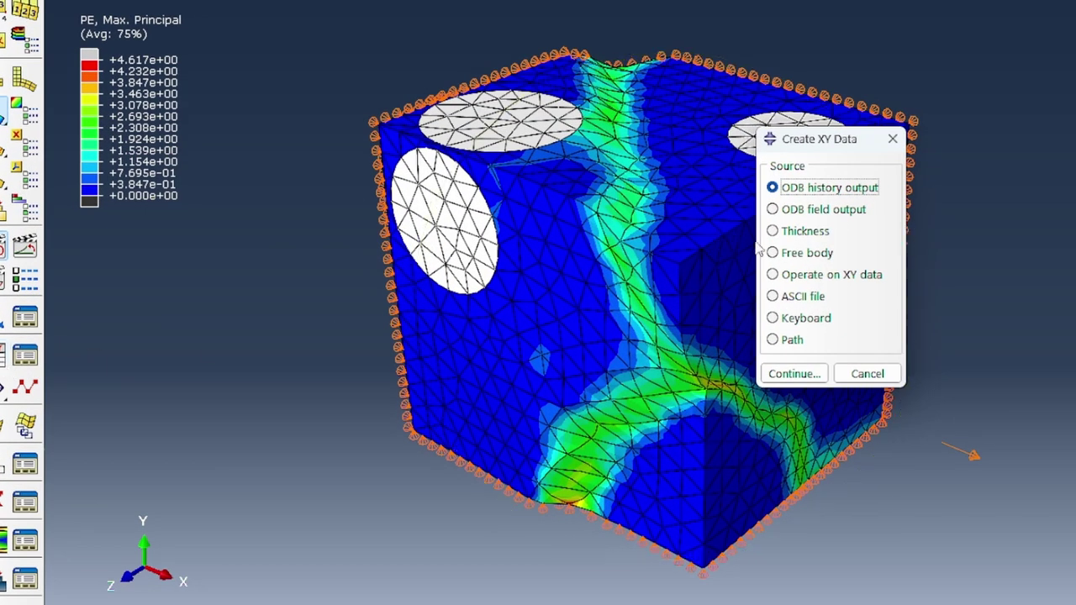
{"action": "left_click", "coordinate": [803, 373]}
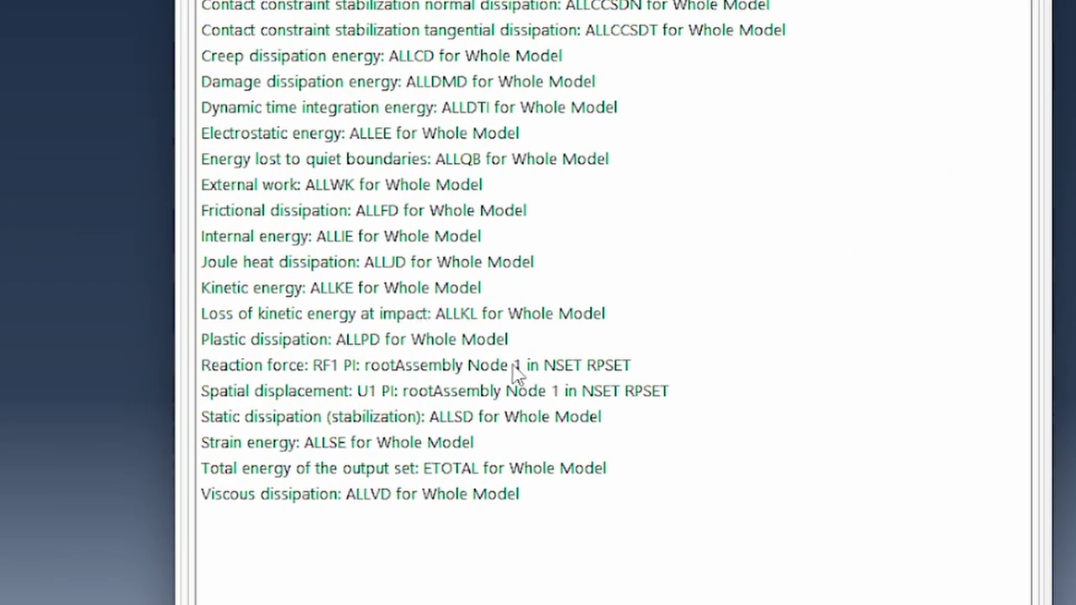
{"action": "left_click", "coordinate": [515, 371]}
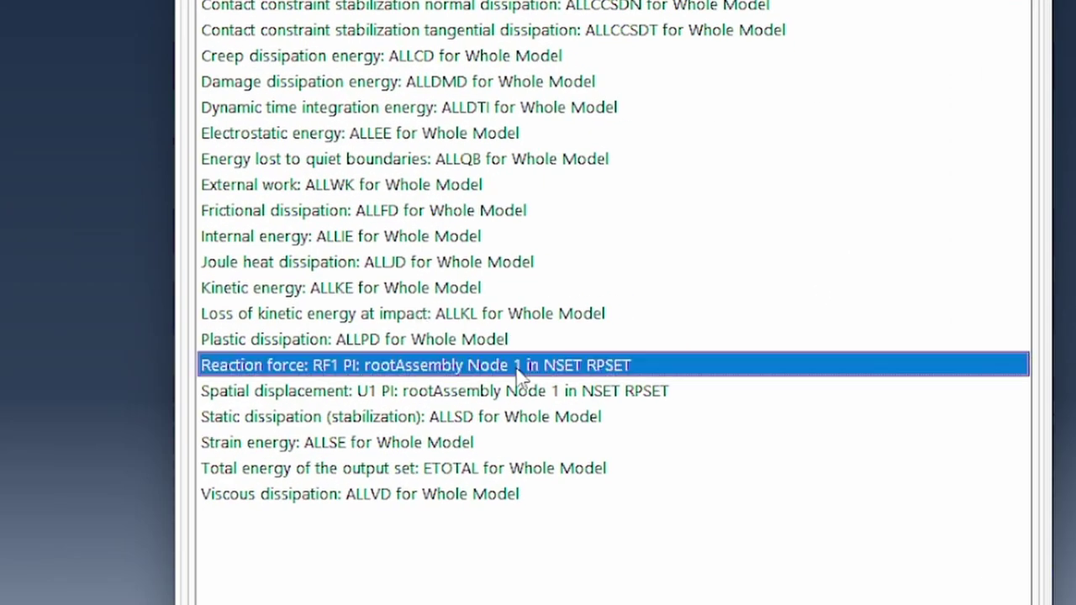
{"action": "left_click", "coordinate": [509, 400], "text": "ctrl"}
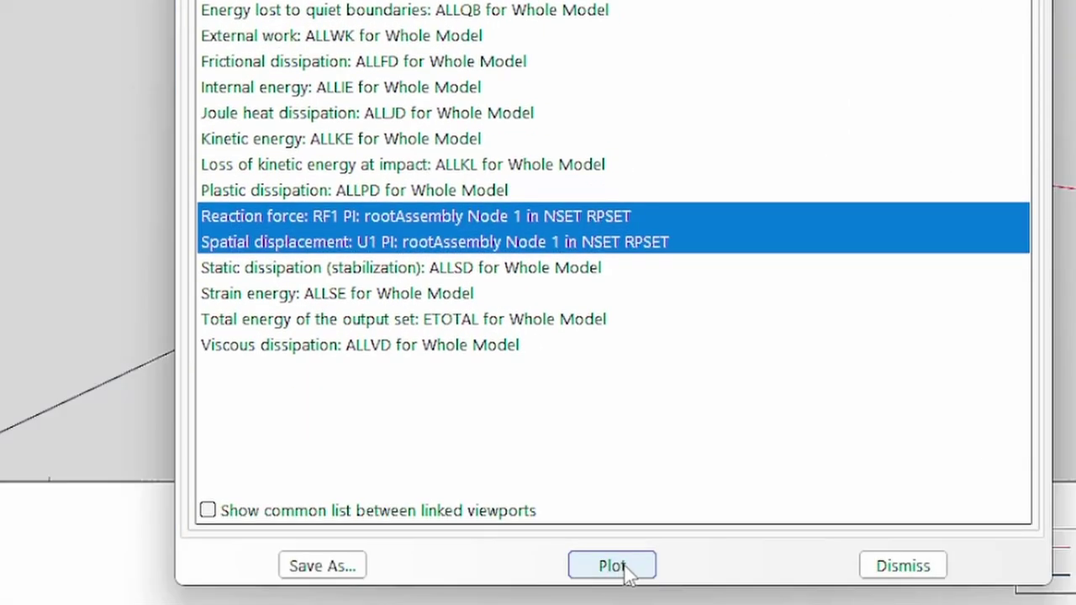
{"action": "left_click", "coordinate": [610, 567]}
{"action": "left_click", "coordinate": [923, 570]}
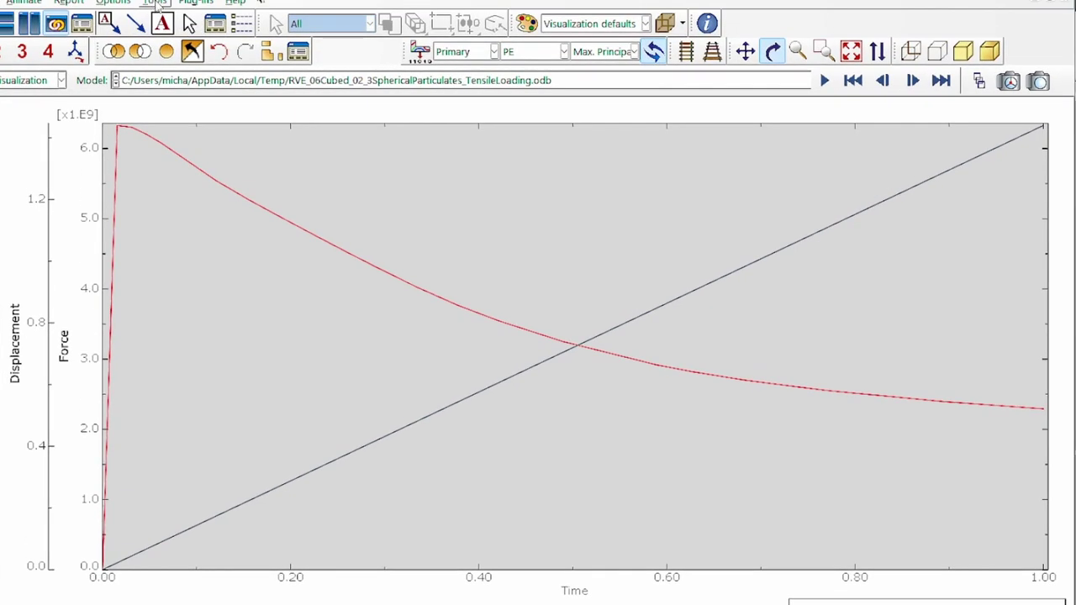
Export the curves of the current XY plot to Excel with the Excel Utilities plug-in
{"action": "left_click", "coordinate": [187, 2]}
{"action": "mouse_move", "coordinate": [223, 72]}
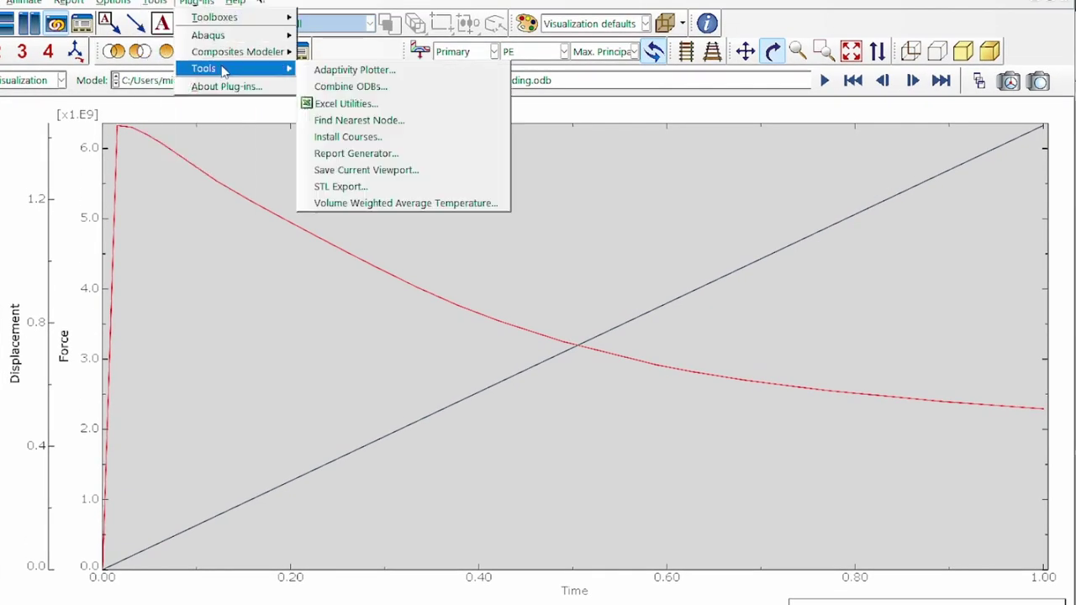
{"action": "left_click", "coordinate": [345, 104]}
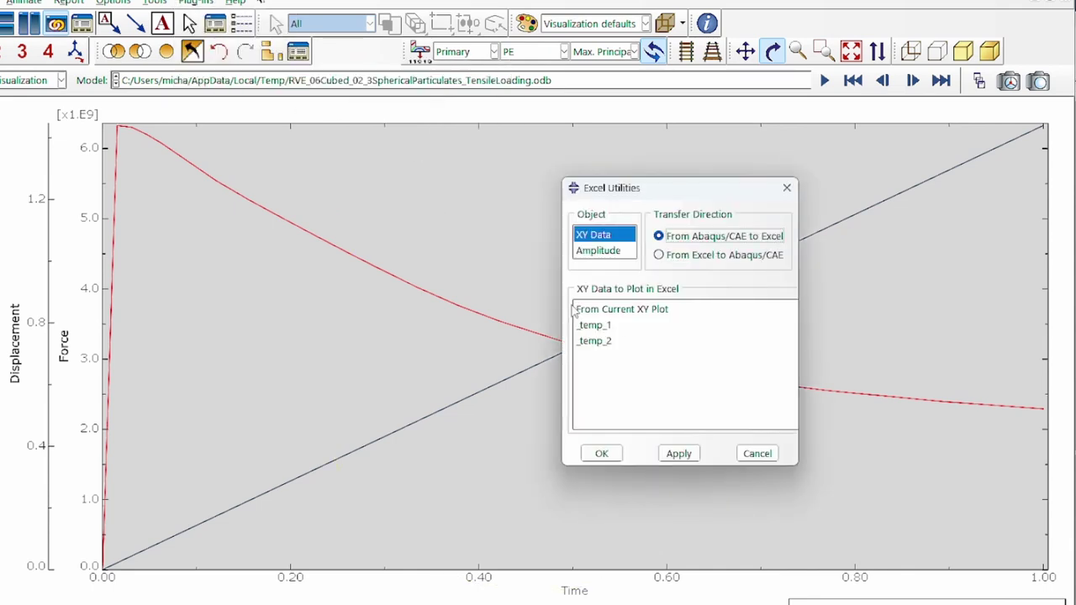
{"action": "left_click", "coordinate": [626, 310]}
{"action": "left_click", "coordinate": [600, 453]}
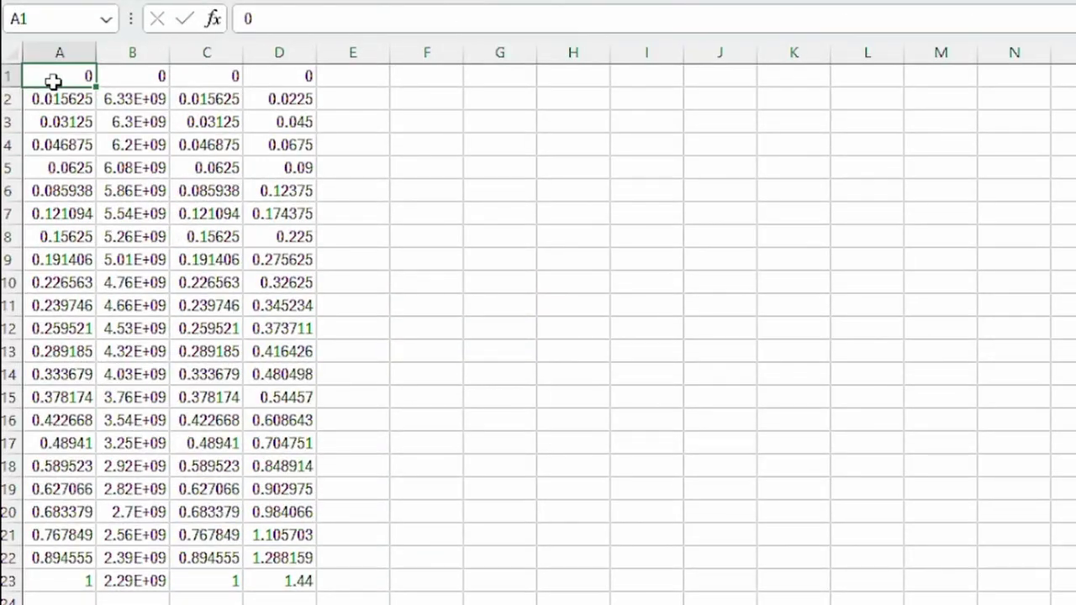
In Excel, copy the exported time, RF1 and U1 data in A1:D23 into the RVE-05Cubed sheet from cell A9
{"action": "left_click", "coordinate": [64, 50]}
{"action": "left_click", "coordinate": [130, 48]}
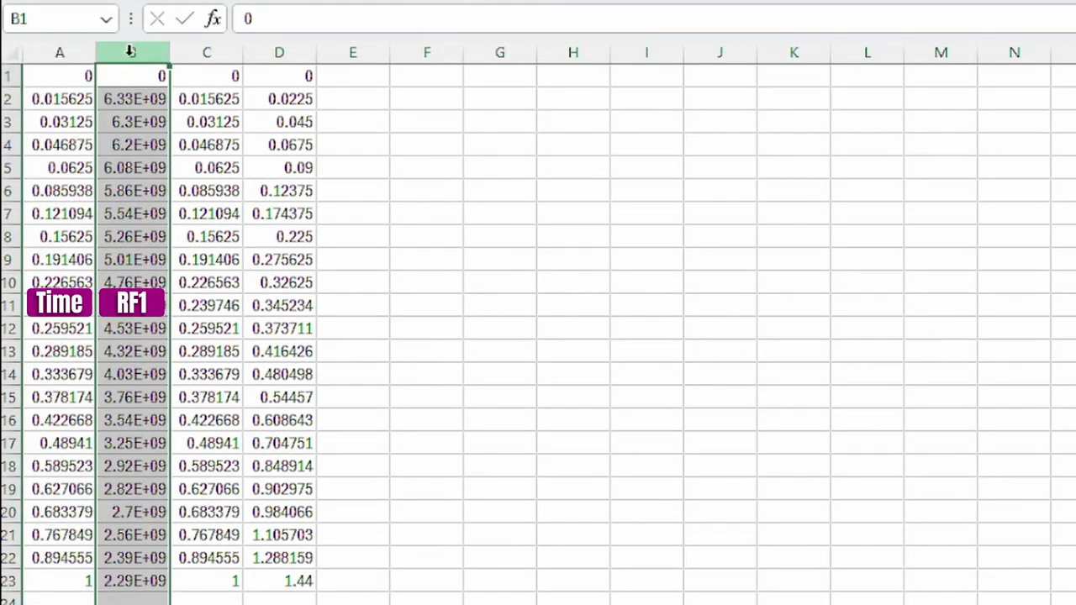
{"action": "left_click", "coordinate": [203, 52]}
{"action": "left_click", "coordinate": [278, 52]}
{"action": "left_click_drag", "start_coordinate": [74, 77], "coordinate": [312, 583]}
{"action": "key", "text": "ctrl+c"}
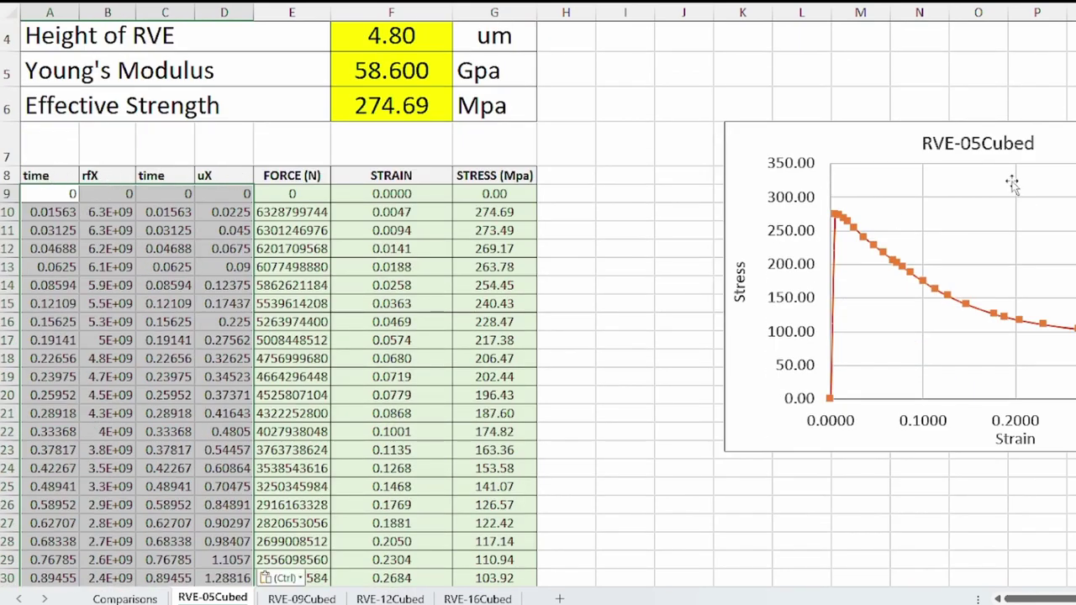
Move the RVE-05Cubed stress-strain chart next to the results table
{"action": "left_click_drag", "start_coordinate": [1052, 164], "coordinate": [939, 193]}
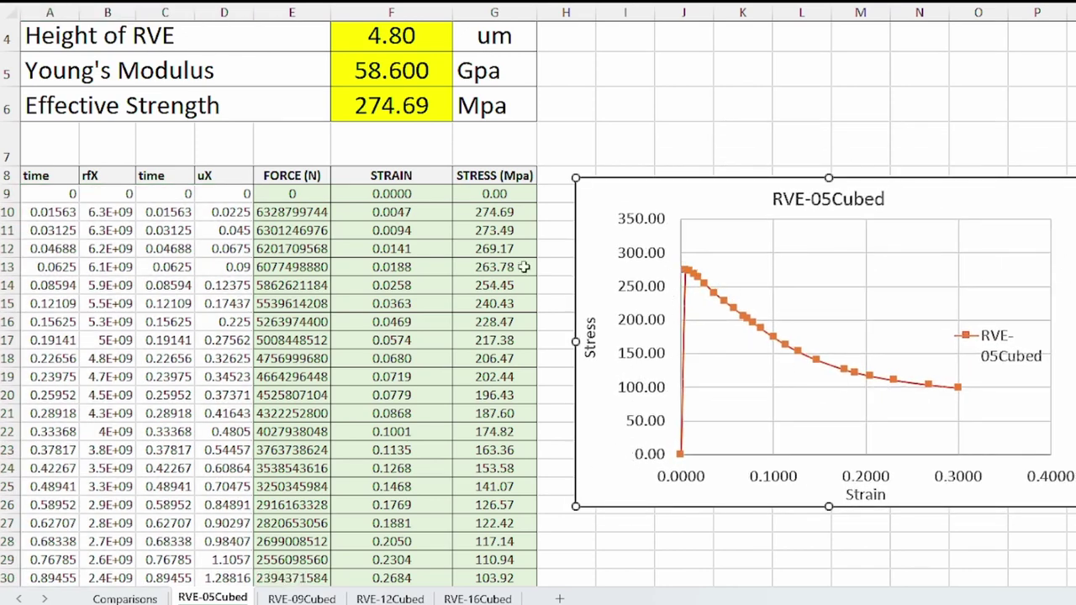
{"action": "scroll", "coordinate": [423, 156], "scroll_direction": "up", "scroll_amount": 1}
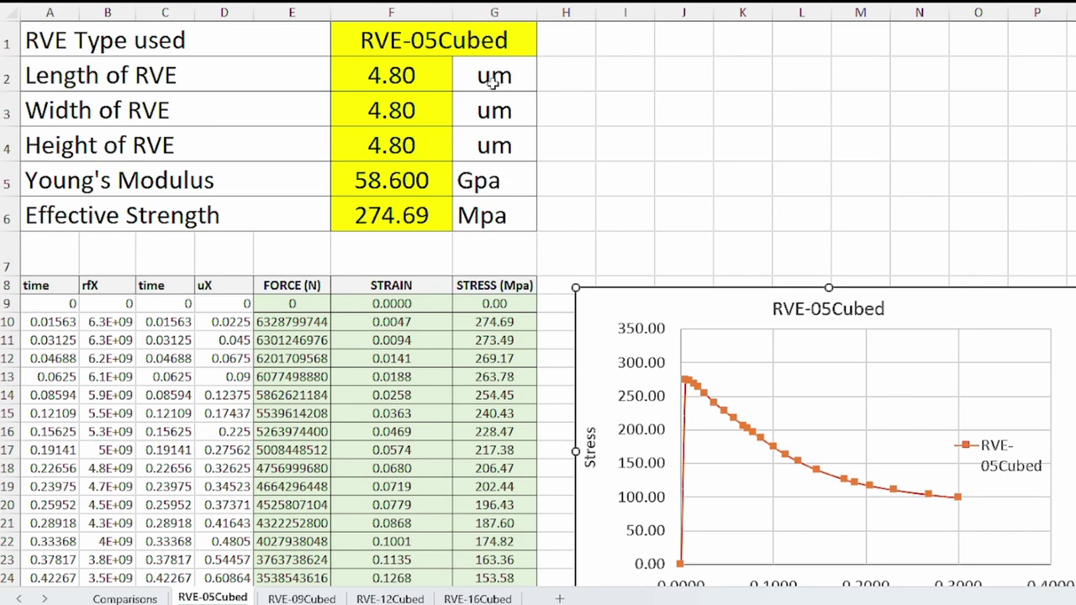
Review the RVE length and the formulas behind the Young's Modulus and Effective Strength cells without changing them
{"action": "left_click", "coordinate": [359, 76]}
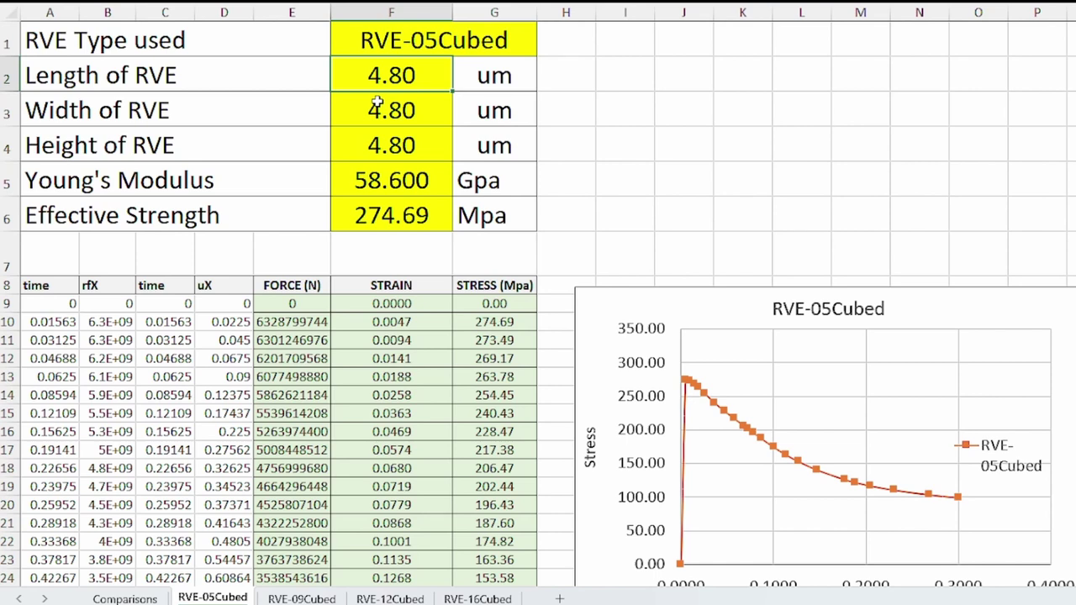
{"action": "left_click", "coordinate": [411, 225]}
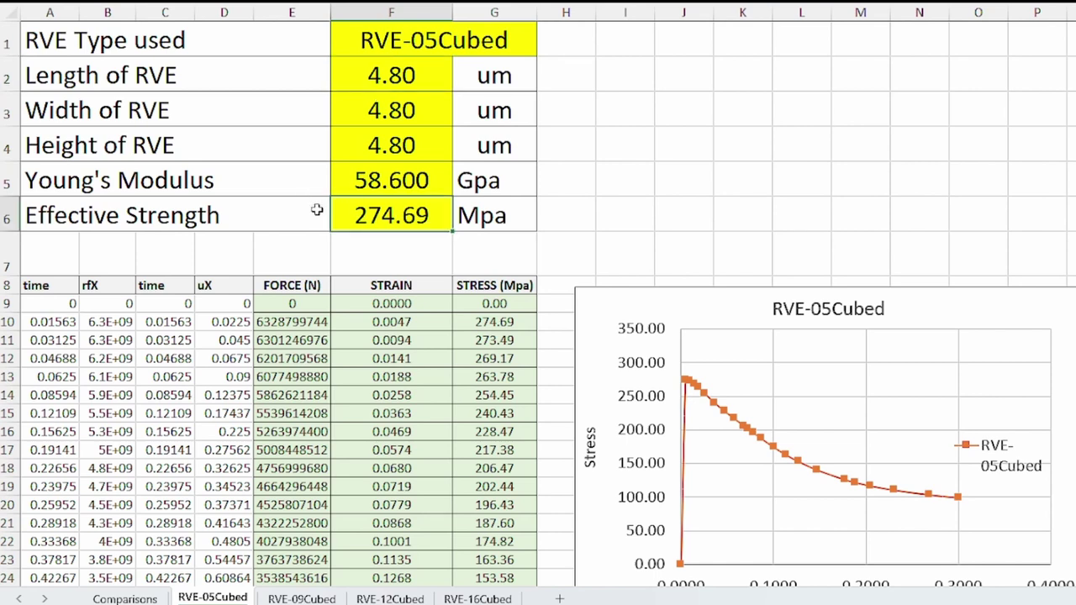
{"action": "left_click", "coordinate": [391, 181]}
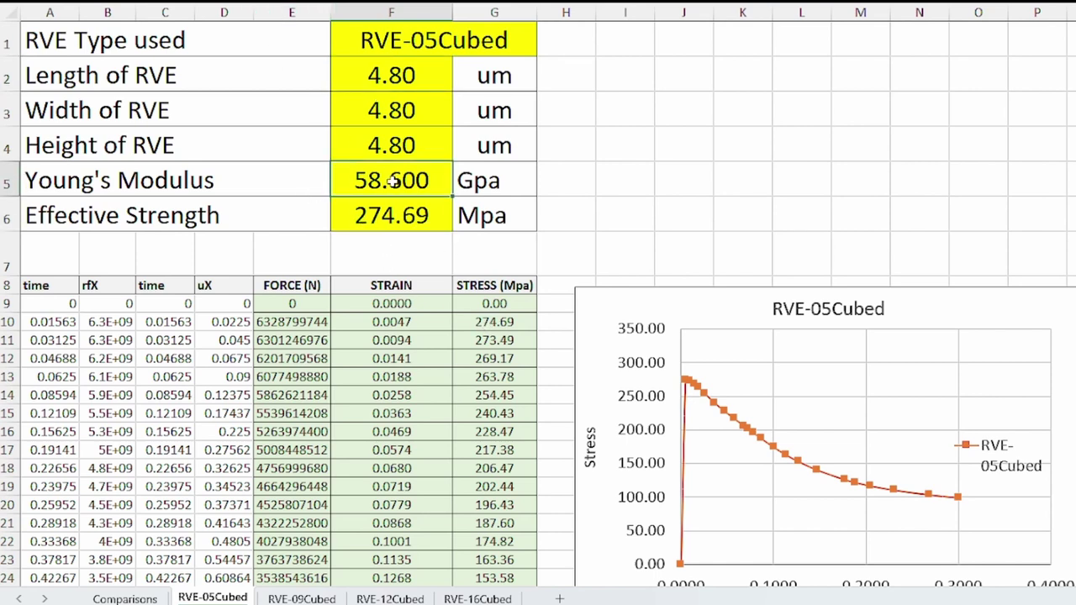
{"action": "left_click", "coordinate": [252, 12]}
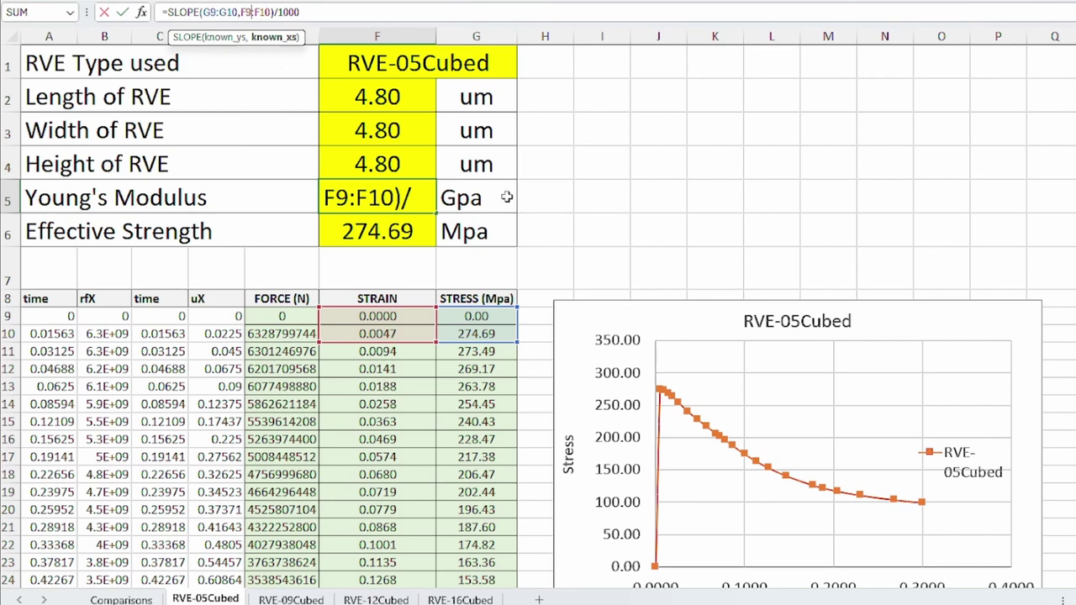
{"action": "left_click", "coordinate": [709, 225]}
{"action": "left_click", "coordinate": [383, 235]}
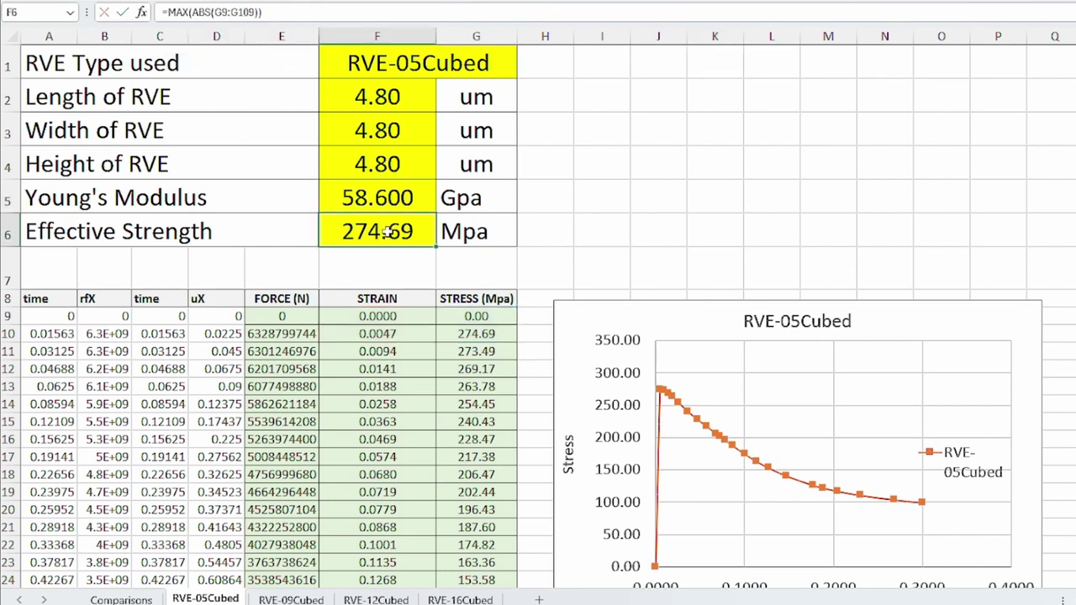
{"action": "left_click", "coordinate": [227, 11]}
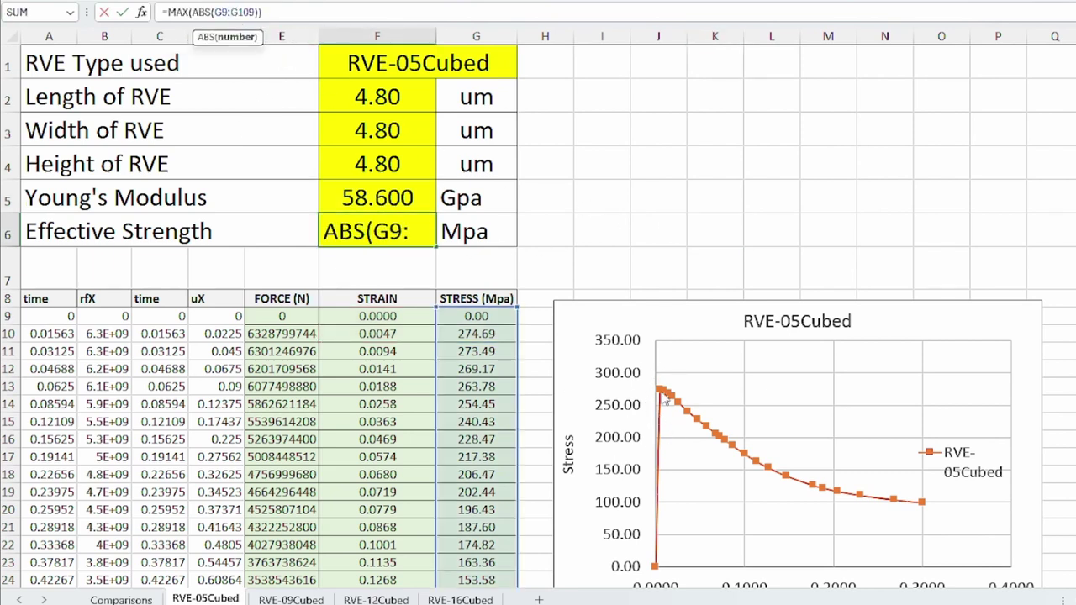
{"action": "left_click", "coordinate": [598, 274]}
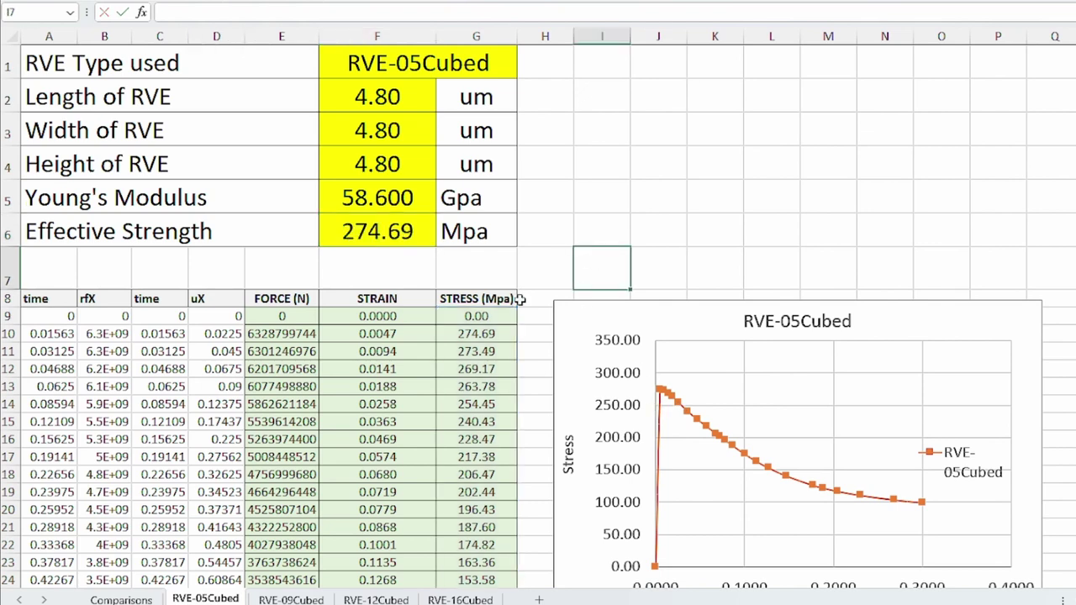
Review the formulas behind the first Force and Strain values on the RVE-05Cubed sheet without changing them
{"action": "left_click", "coordinate": [299, 315]}
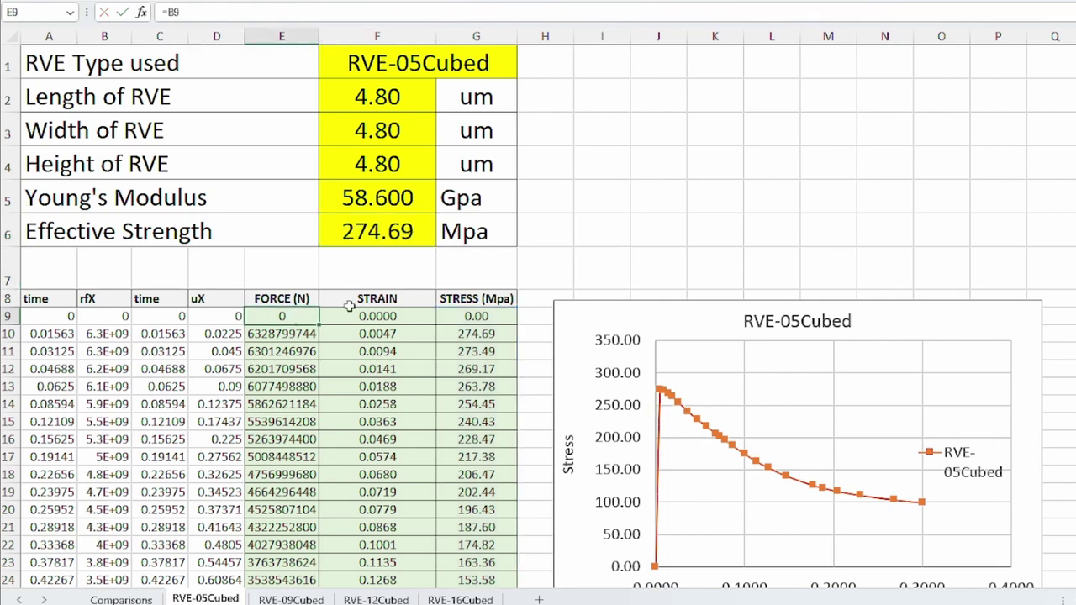
{"action": "left_click", "coordinate": [172, 11]}
{"action": "double_click", "coordinate": [393, 316]}
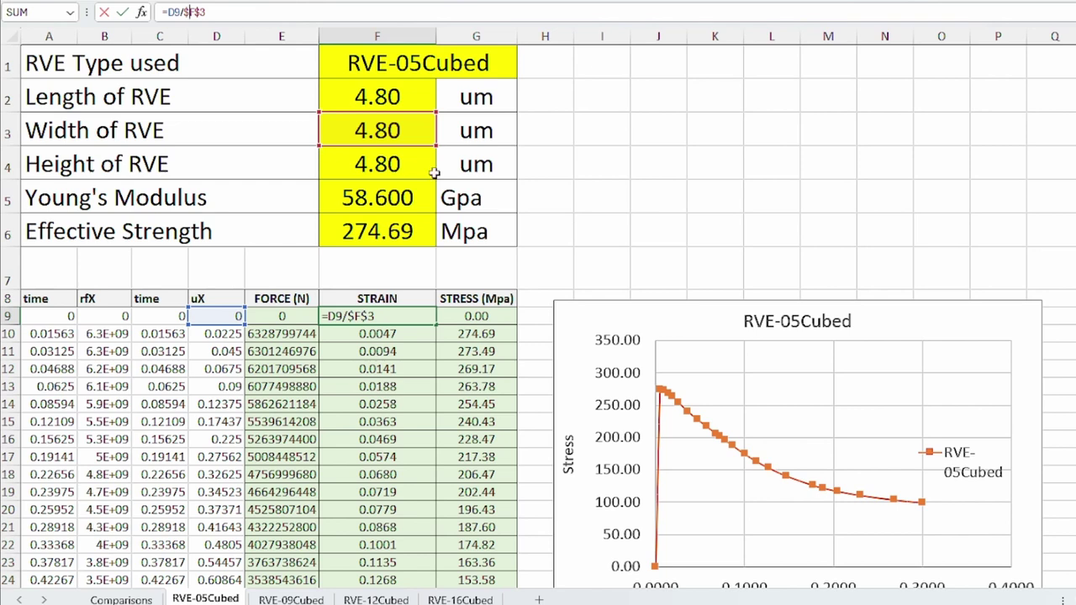
{"action": "left_click", "coordinate": [636, 226]}
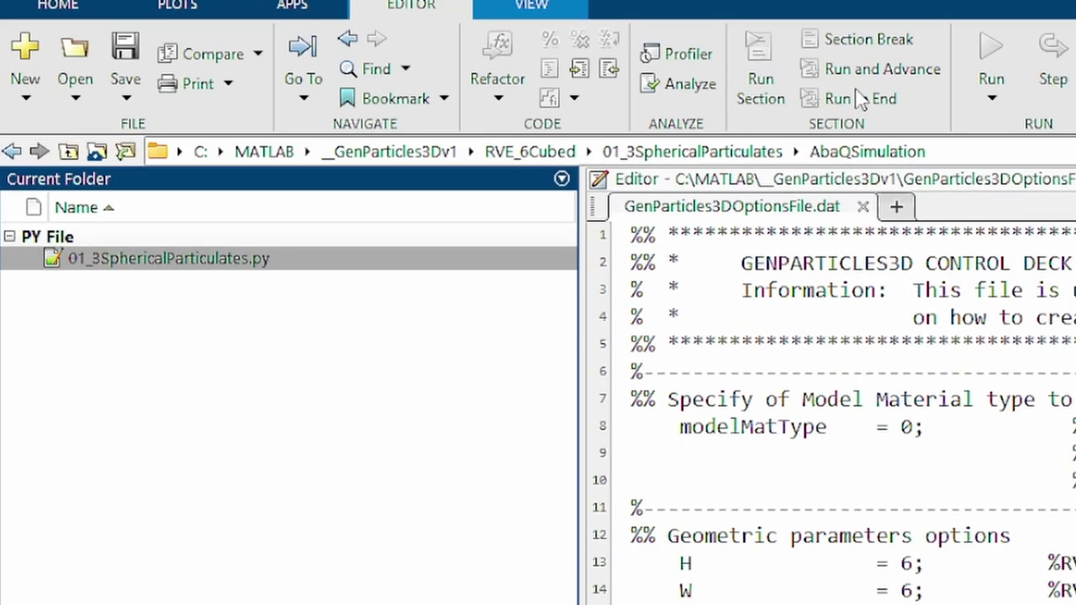
In MATLAB, return to the __GenParticles3Dv1 folder and set the RVE height, width and length to 10 in GenParticles3DOptionsFile.dat
{"action": "double_click", "coordinate": [69, 152]}
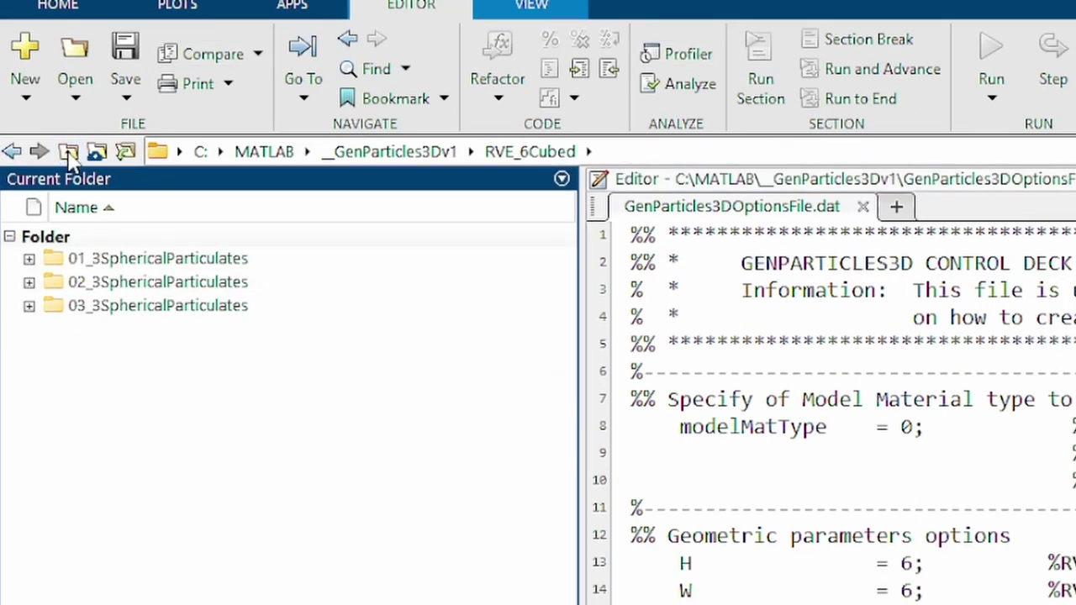
{"action": "left_click", "coordinate": [69, 152]}
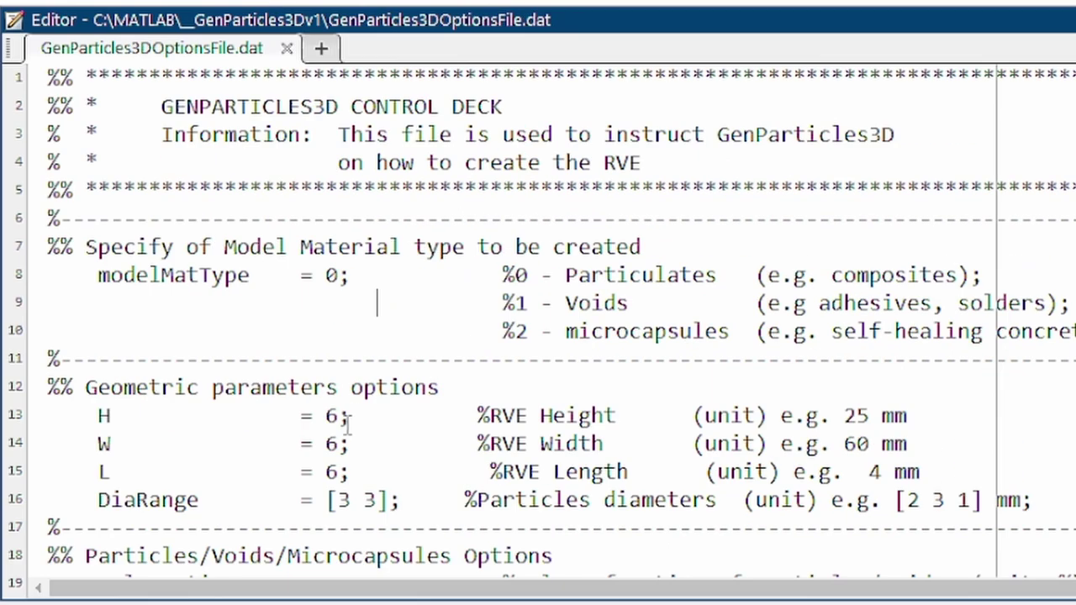
{"action": "left_click", "coordinate": [916, 563]}
{"action": "double_click", "coordinate": [911, 563]}
{"action": "type", "text": "10"}
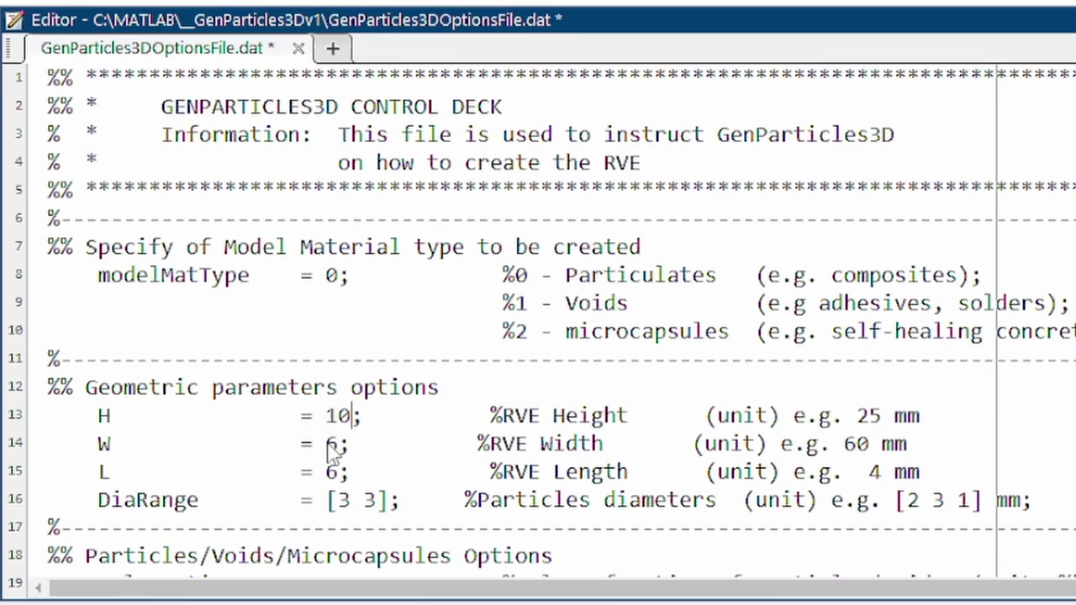
{"action": "double_click", "coordinate": [336, 443]}
{"action": "type", "text": "10"}
{"action": "double_click", "coordinate": [334, 471]}
{"action": "type", "text": "1"}
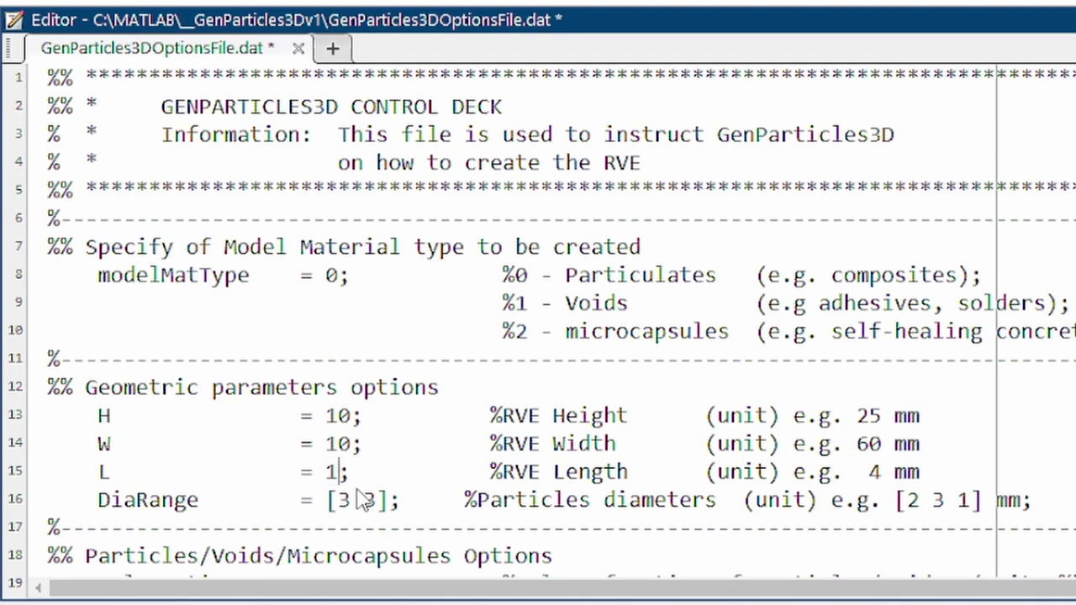
{"action": "type", "text": "0"}
{"action": "left_click", "coordinate": [402, 500]}
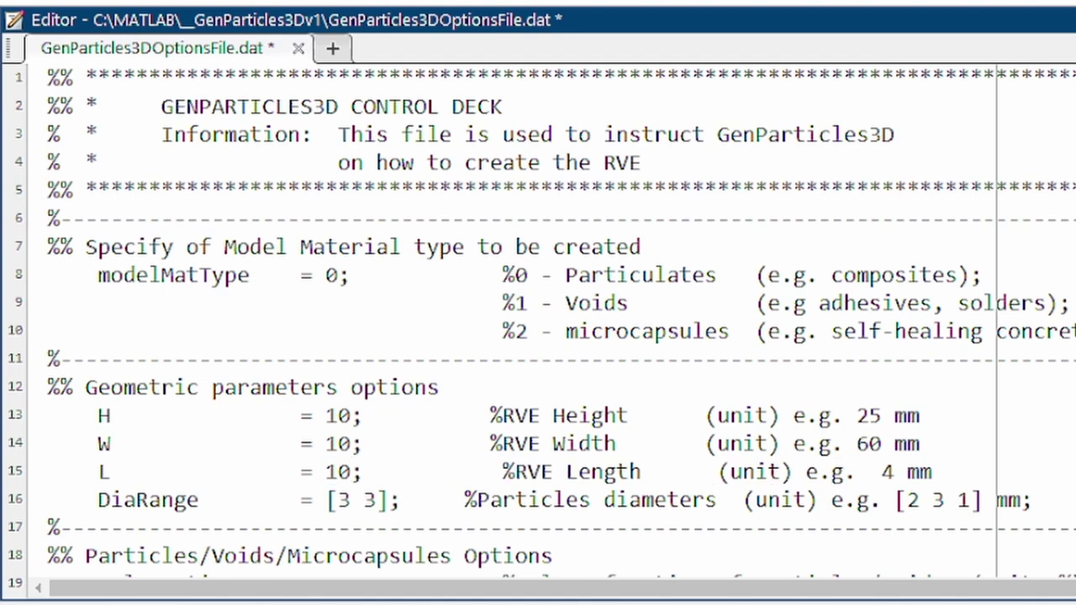
Run GenParticles3Dv1.p and go to the AbaQSimulation folder inside RVE_10Cubed, 01_14SphericalParticulates
{"action": "right_click", "coordinate": [147, 239]}
{"action": "left_click", "coordinate": [210, 288]}
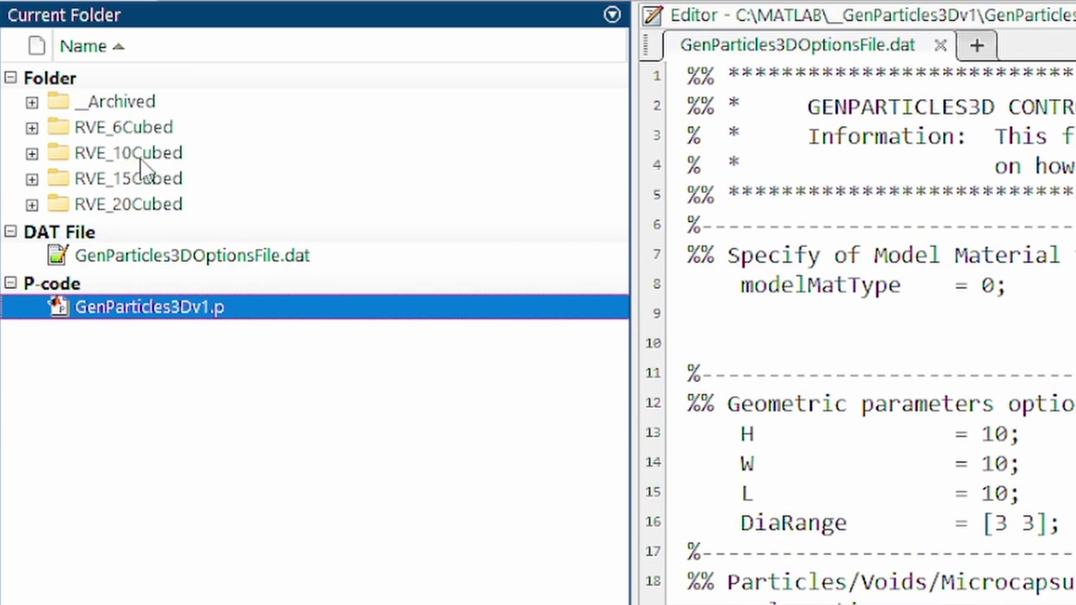
{"action": "double_click", "coordinate": [143, 154]}
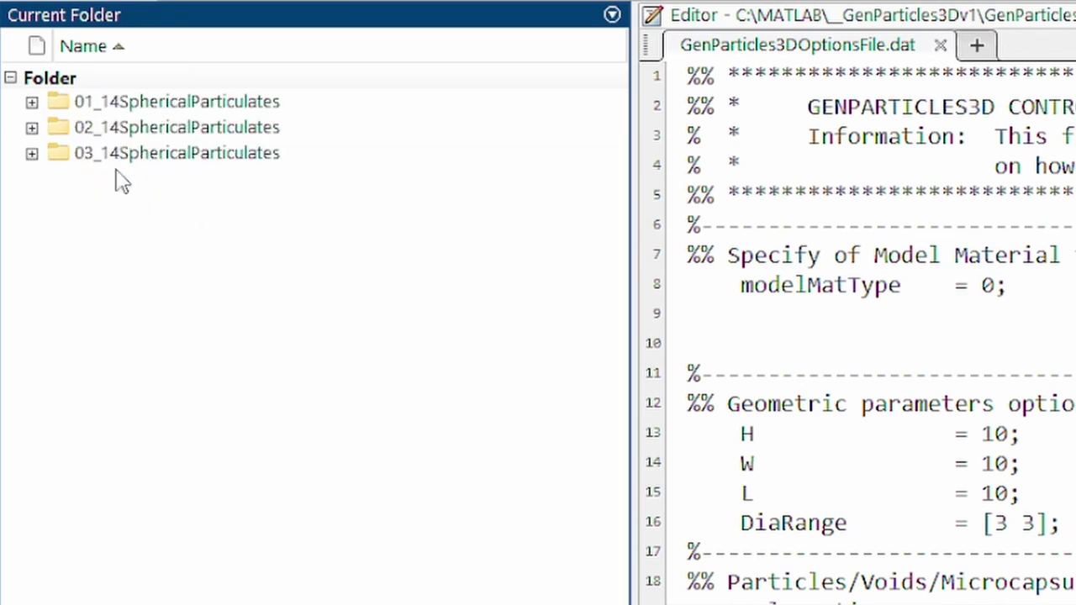
{"action": "double_click", "coordinate": [214, 103]}
{"action": "left_click", "coordinate": [158, 106]}
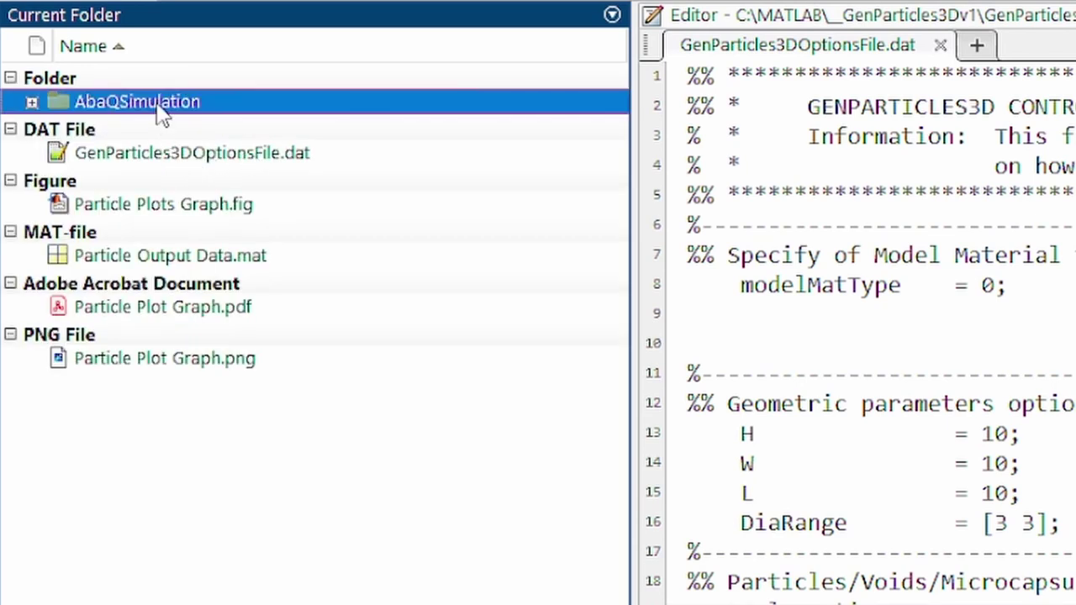
{"action": "double_click", "coordinate": [160, 109]}
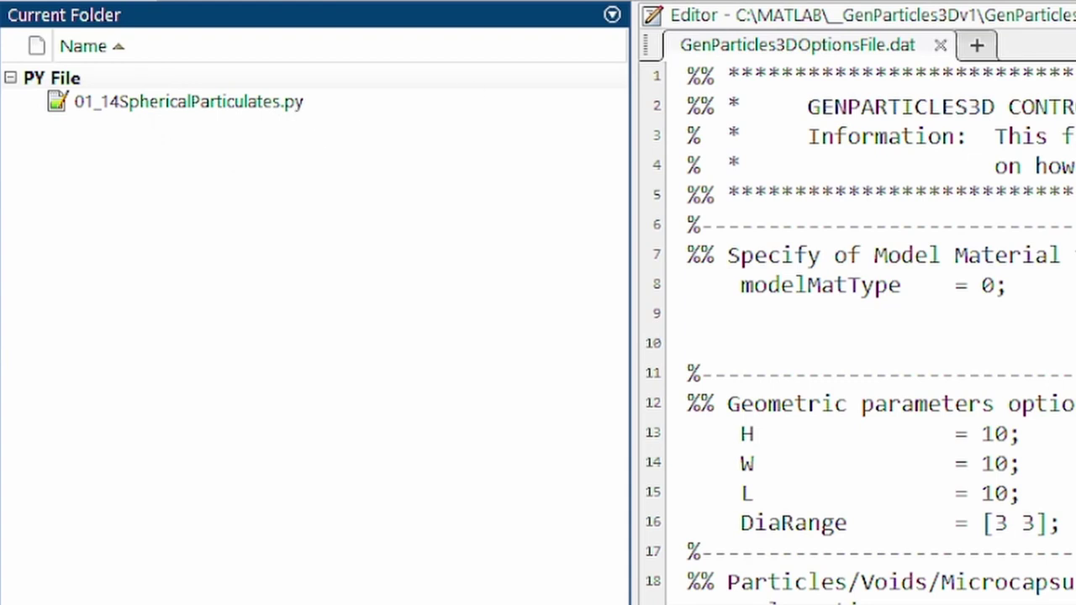
{"action": "left_click", "coordinate": [538, 23]}
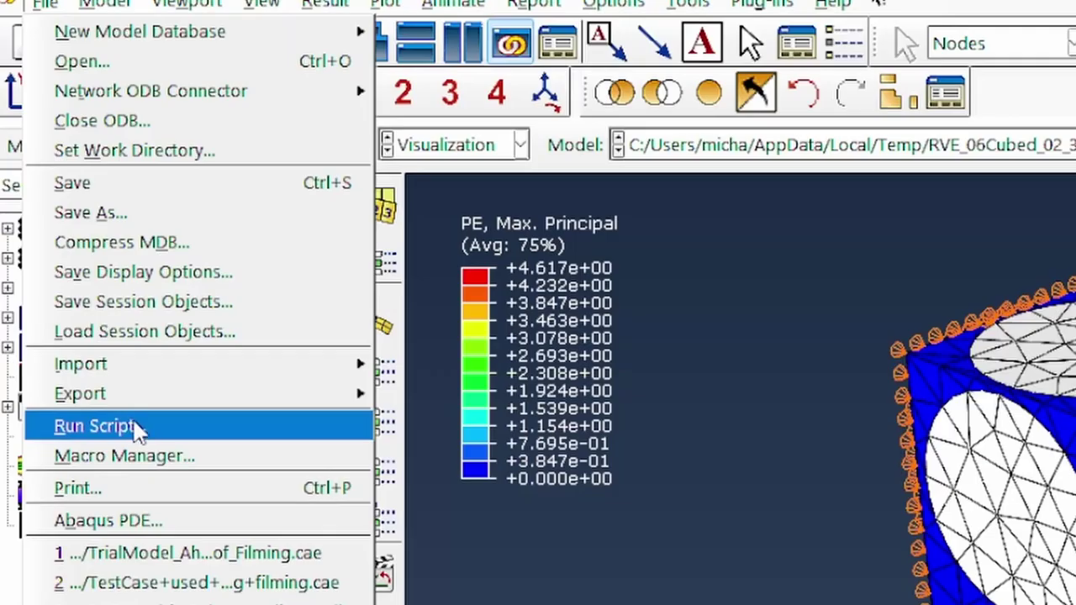
In Abaqus, run the script 01_14SphericalParticulates.py from the RVE_10Cubed AbaQSimulation folder and colour the generated cube by Materials
{"action": "left_click", "coordinate": [137, 427]}
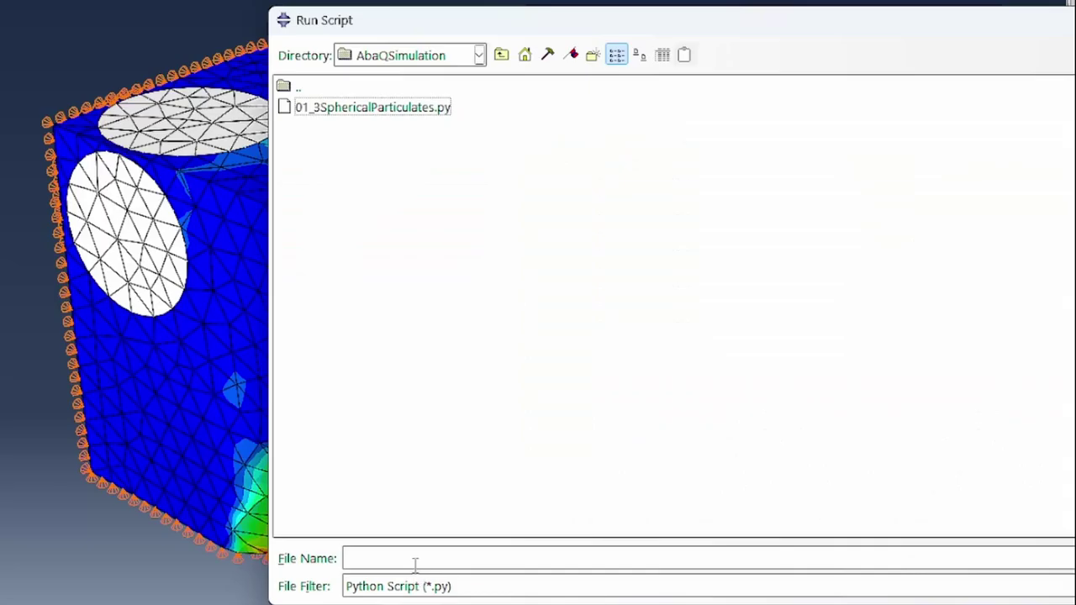
{"action": "left_click", "coordinate": [432, 552]}
{"action": "key", "text": "ctrl+v"}
{"action": "key", "text": "Return"}
{"action": "double_click", "coordinate": [401, 109]}
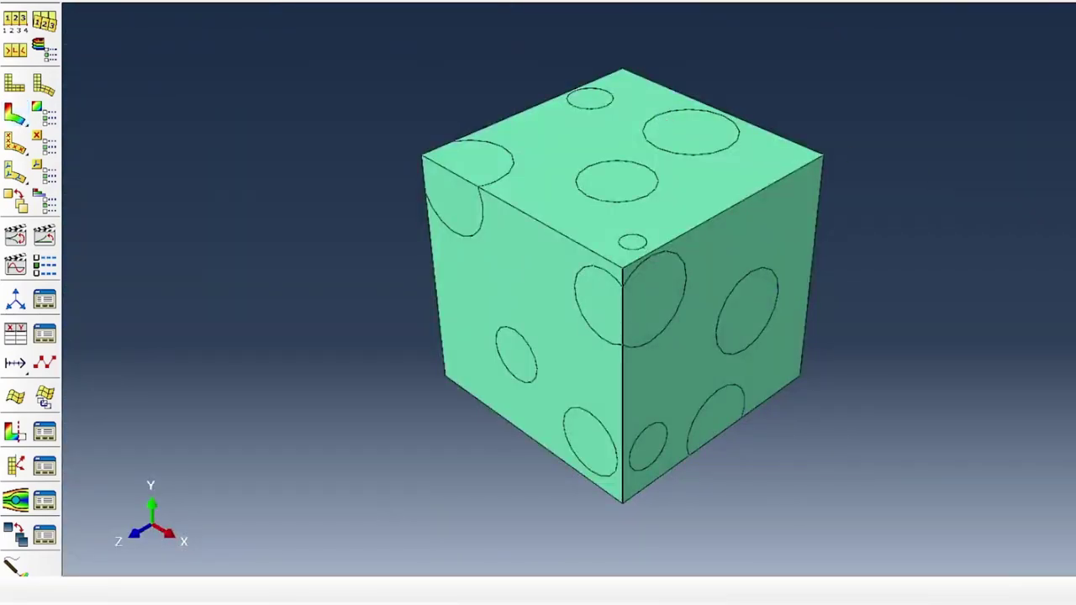
{"action": "left_click", "coordinate": [661, 17]}
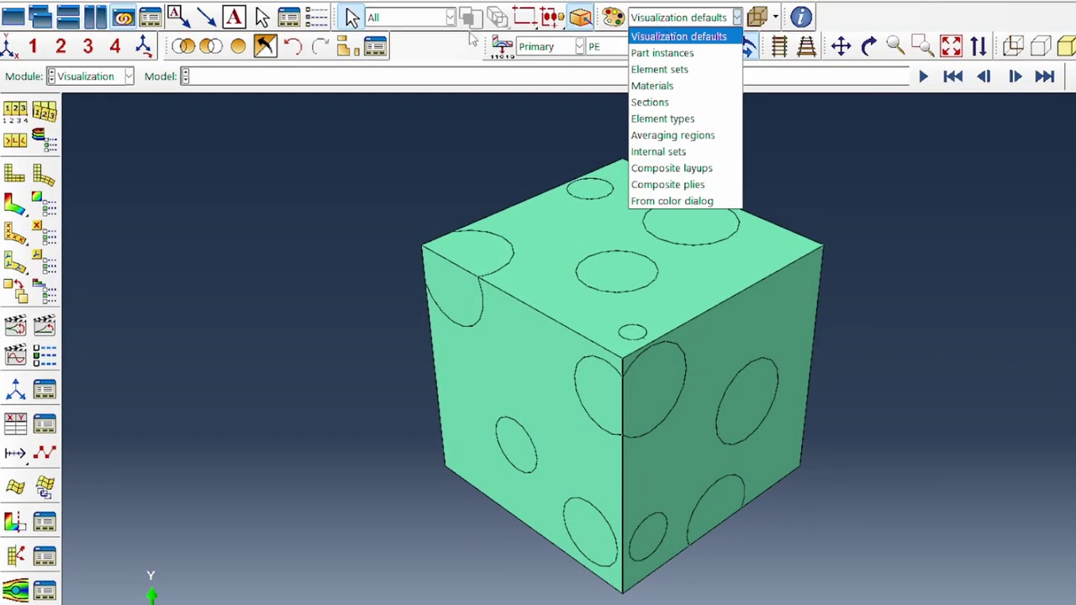
{"action": "left_click", "coordinate": [652, 86]}
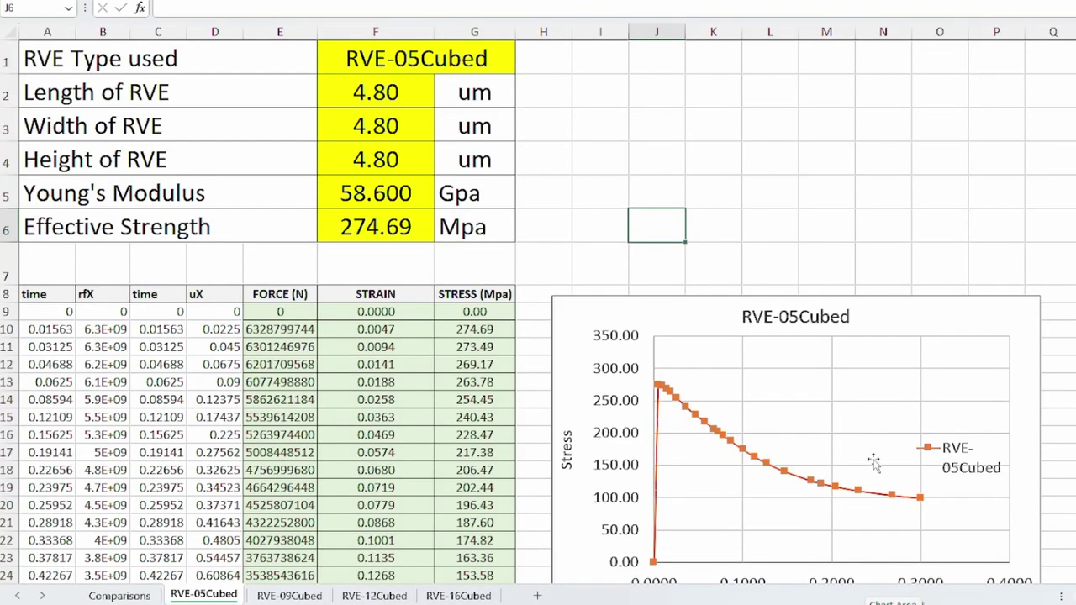
In Excel, review the RVE-05Cubed stress-strain chart and the dimensions and results on the RVE-09Cubed sheet
{"action": "scroll", "coordinate": [883, 191], "scroll_direction": "down", "scroll_amount": 1}
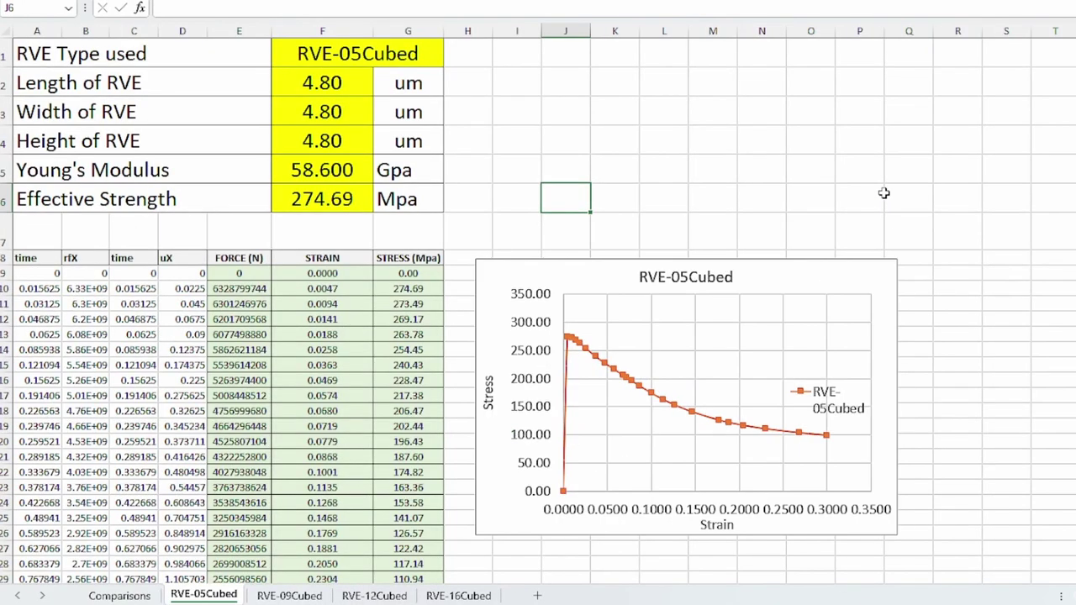
{"action": "left_click", "coordinate": [290, 595]}
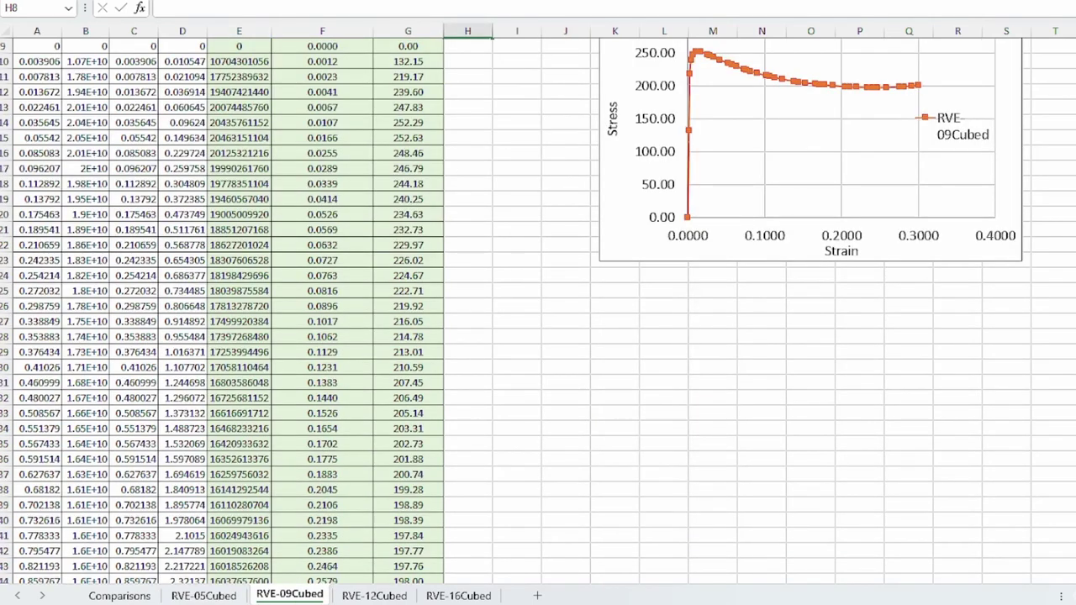
{"action": "scroll", "coordinate": [596, 331], "scroll_direction": "up", "scroll_amount": 3}
{"action": "left_click", "coordinate": [342, 90]}
{"action": "left_click", "coordinate": [340, 112]}
{"action": "left_click", "coordinate": [337, 141]}
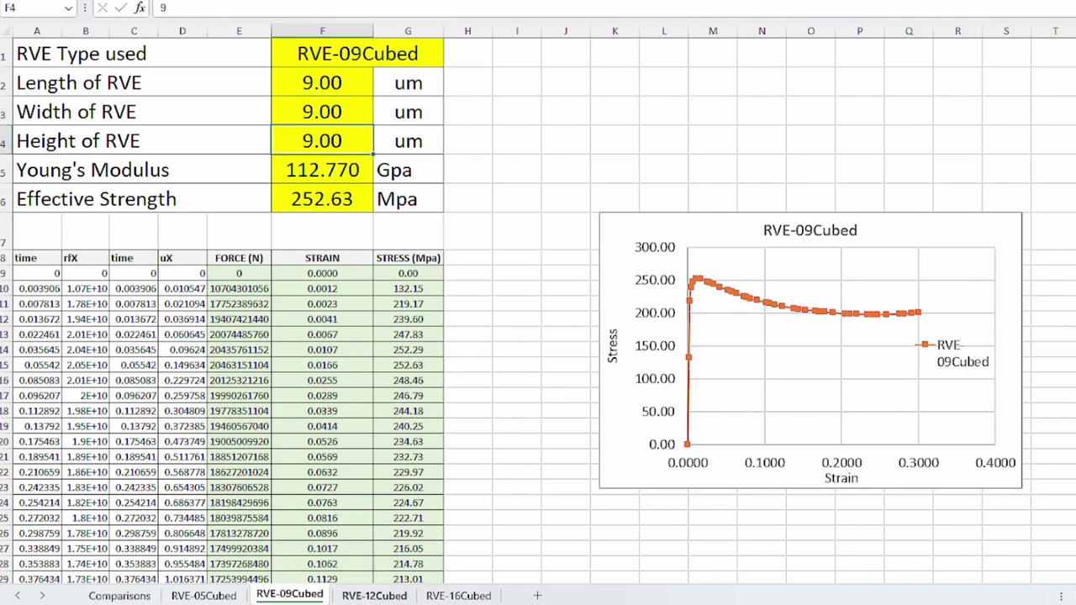
Review the RVE dimensions, modulus, strength and stress-strain charts on the RVE-12Cubed and RVE-16Cubed sheets
{"action": "left_click", "coordinate": [374, 595]}
{"action": "scroll", "coordinate": [706, 382], "scroll_direction": "up", "scroll_amount": 6}
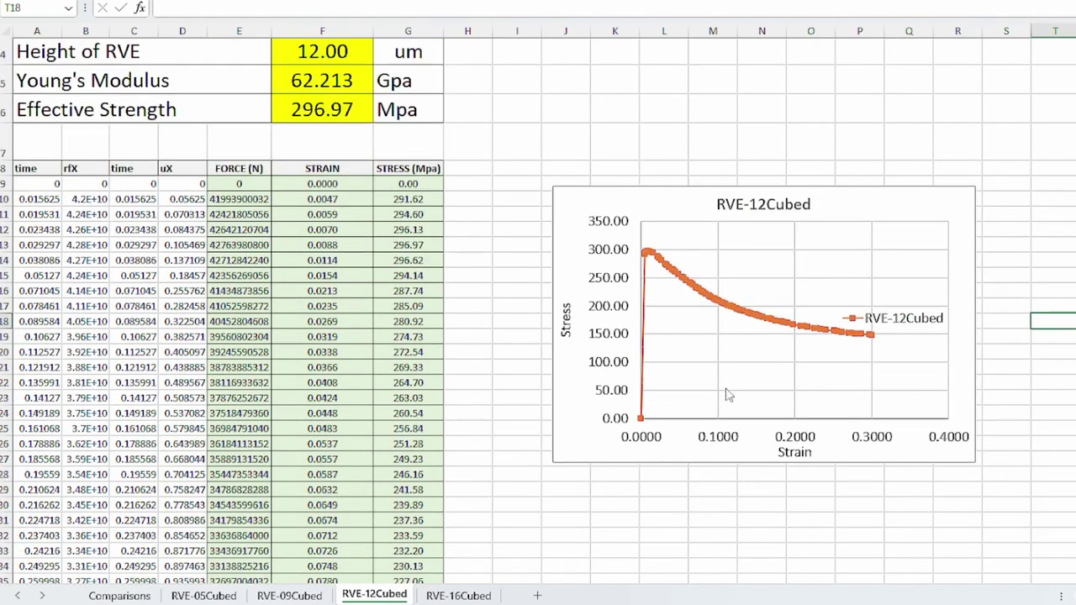
{"action": "left_click_drag", "start_coordinate": [354, 81], "coordinate": [347, 145]}
{"action": "left_click", "coordinate": [450, 166]}
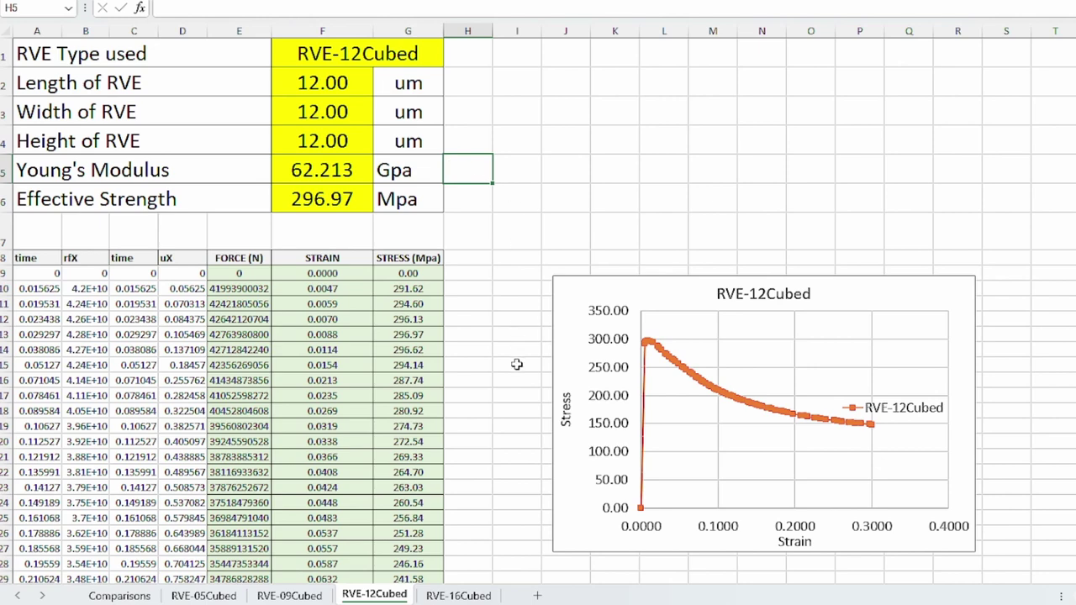
{"action": "left_click", "coordinate": [458, 595]}
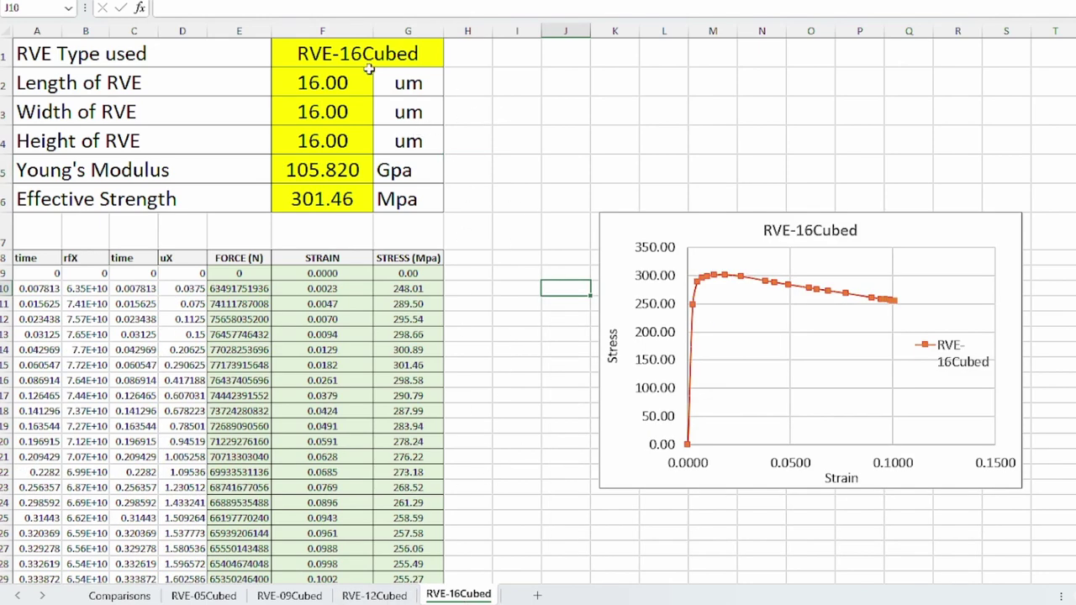
{"action": "left_click_drag", "start_coordinate": [343, 78], "coordinate": [350, 148]}
{"action": "left_click", "coordinate": [550, 346]}
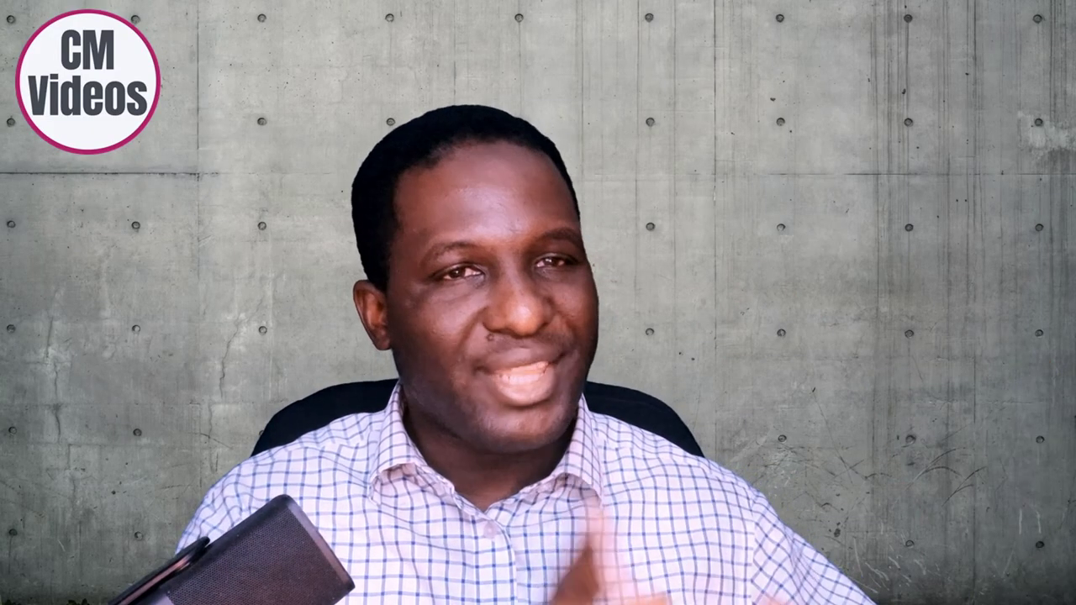